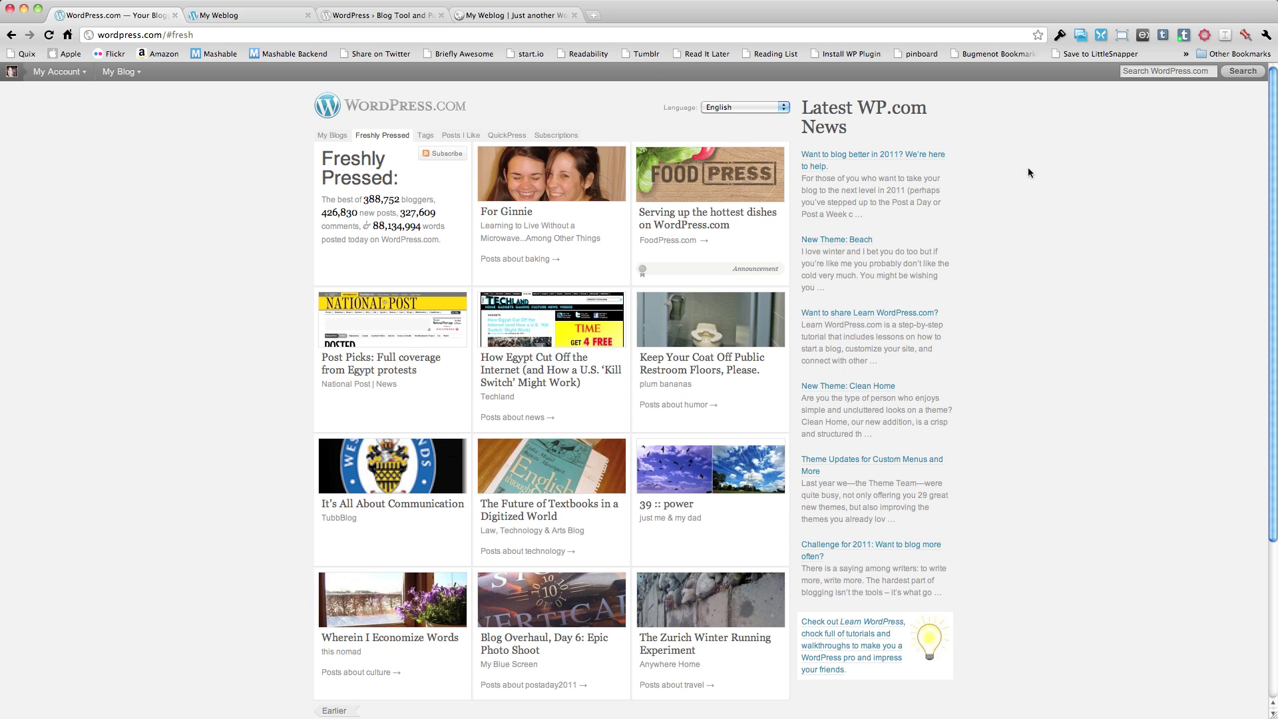
Switch to the live My Weblog blog at christinawarren.wordpress.com.
{"action": "left_click", "coordinate": [270, 22]}
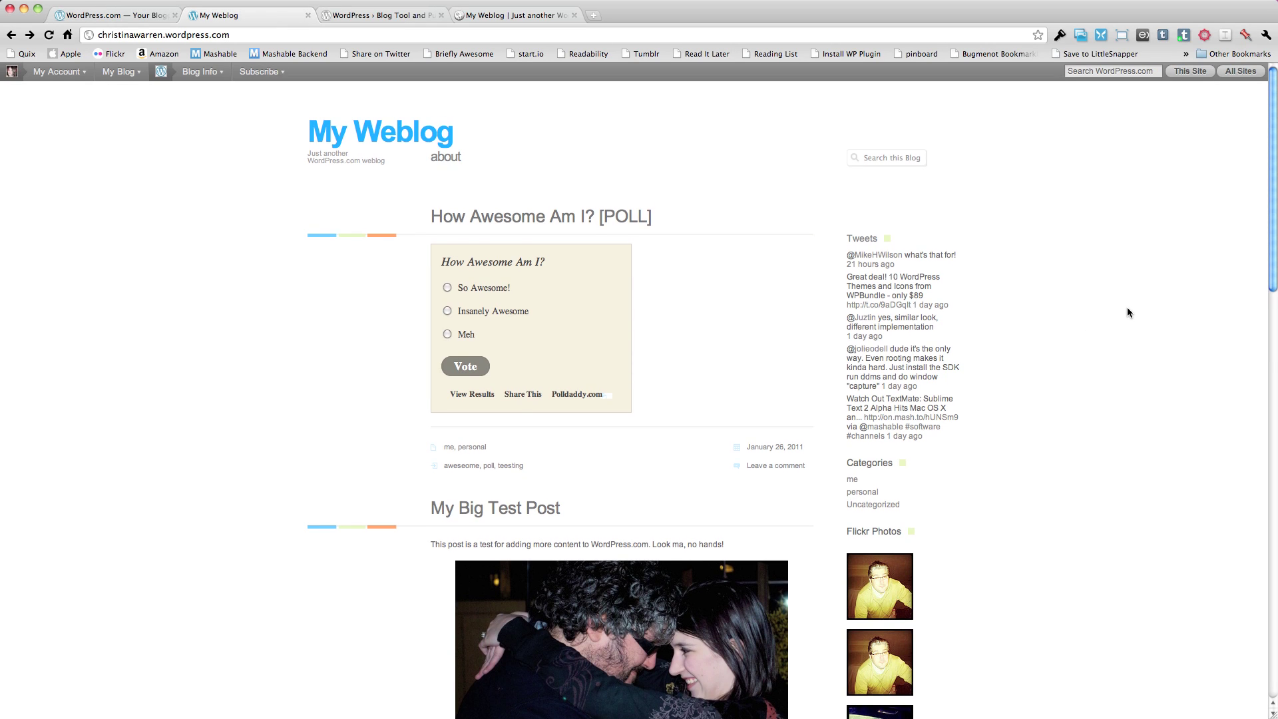
Scroll My Weblog from the 'How Awesome Am I? [POLL]' post down to 'Hello world!' and back up.
{"action": "scroll", "coordinate": [1127, 310], "scroll_direction": "down", "scroll_amount": 3}
{"action": "scroll", "coordinate": [1127, 311], "scroll_direction": "up", "scroll_amount": 2}
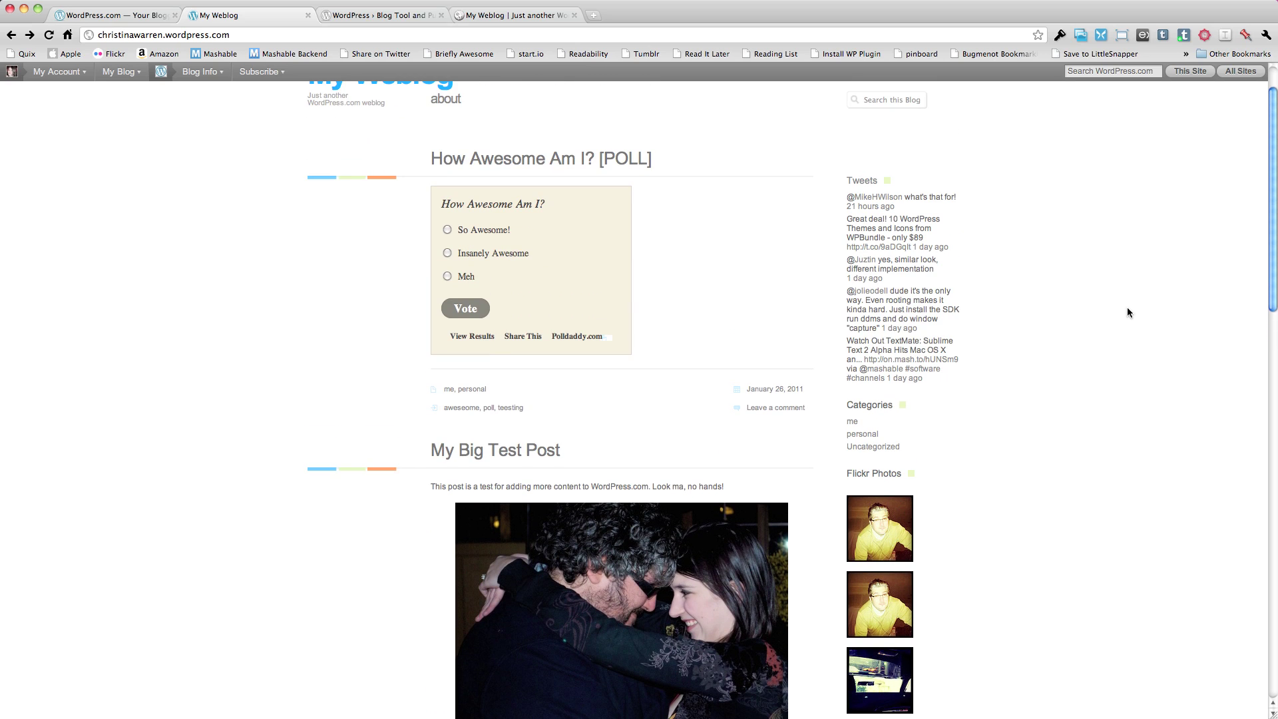
{"action": "scroll", "coordinate": [1127, 311], "scroll_direction": "down", "scroll_amount": 10}
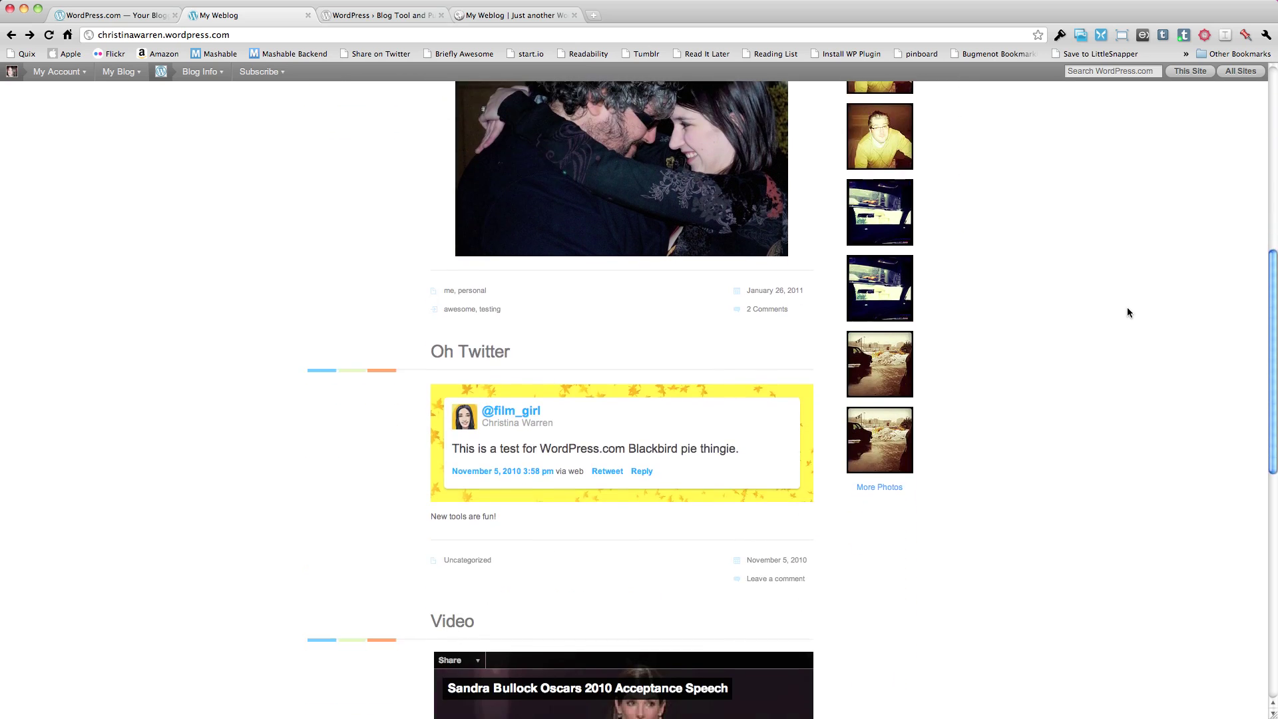
{"action": "scroll", "coordinate": [1127, 310], "scroll_direction": "down", "scroll_amount": 6}
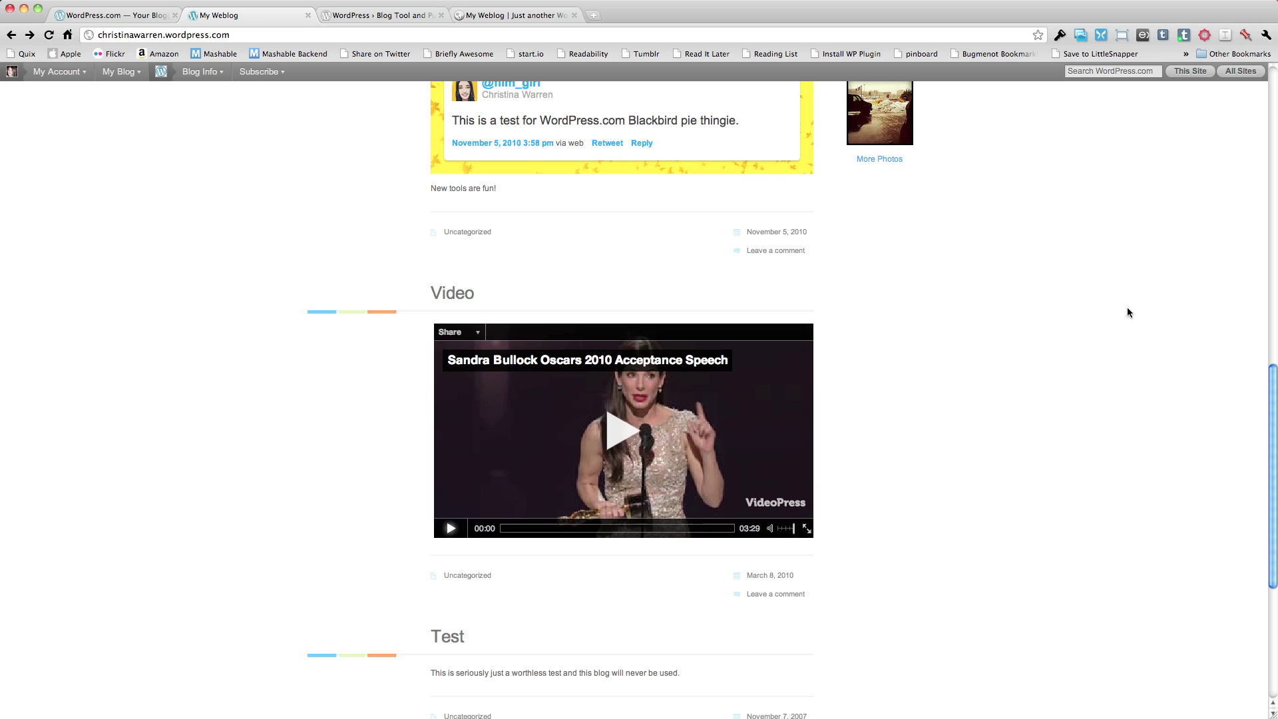
{"action": "scroll", "coordinate": [1127, 311], "scroll_direction": "down", "scroll_amount": 5}
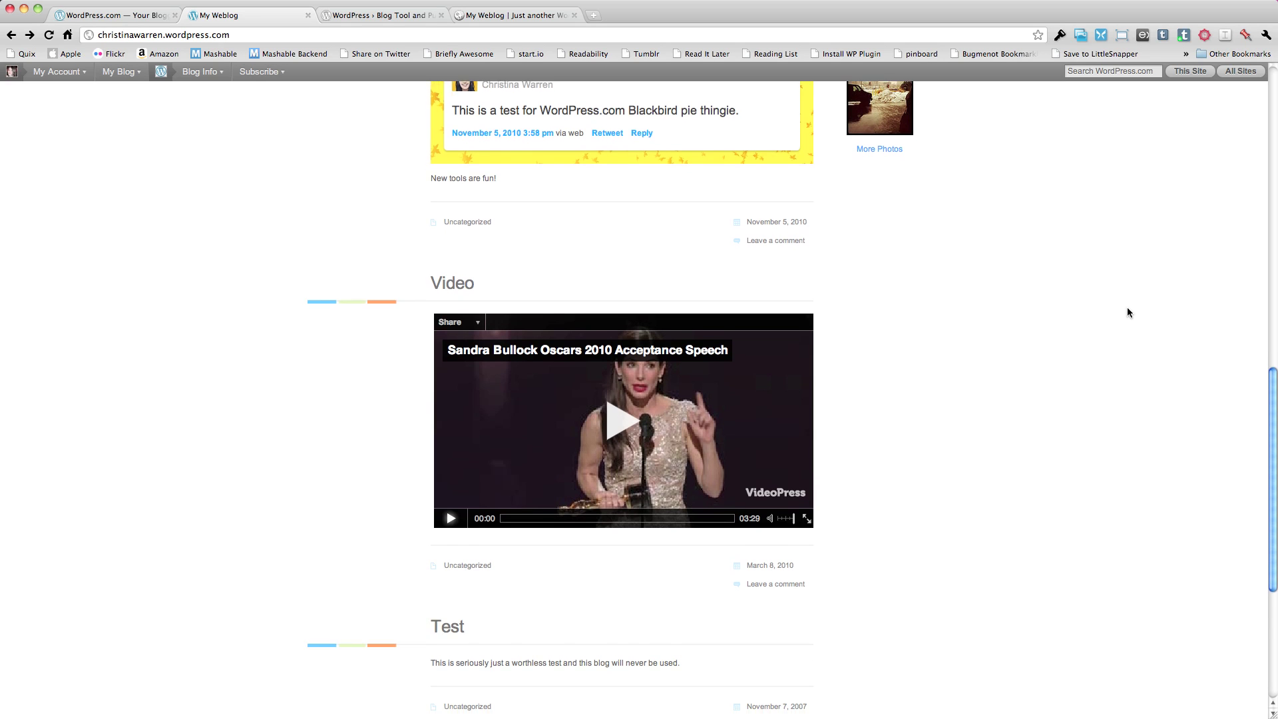
{"action": "scroll", "coordinate": [1127, 311], "scroll_direction": "up", "scroll_amount": 13}
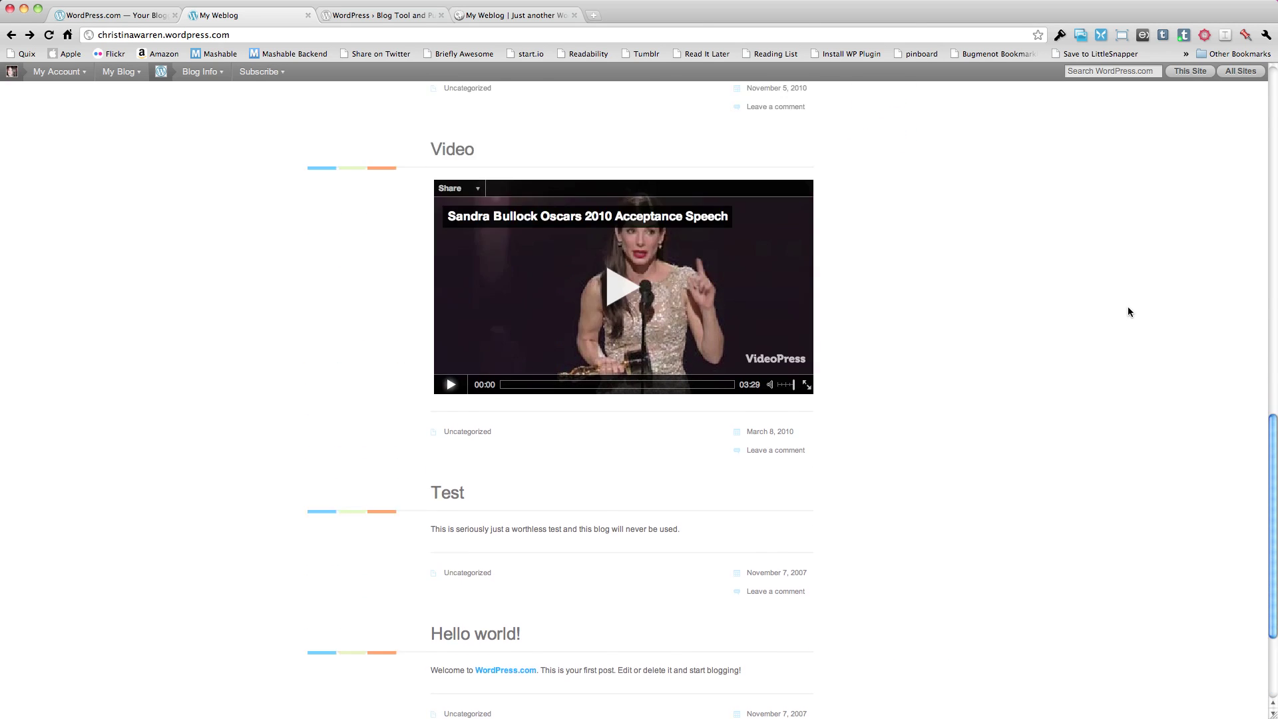
{"action": "scroll", "coordinate": [1127, 310], "scroll_direction": "up", "scroll_amount": 3}
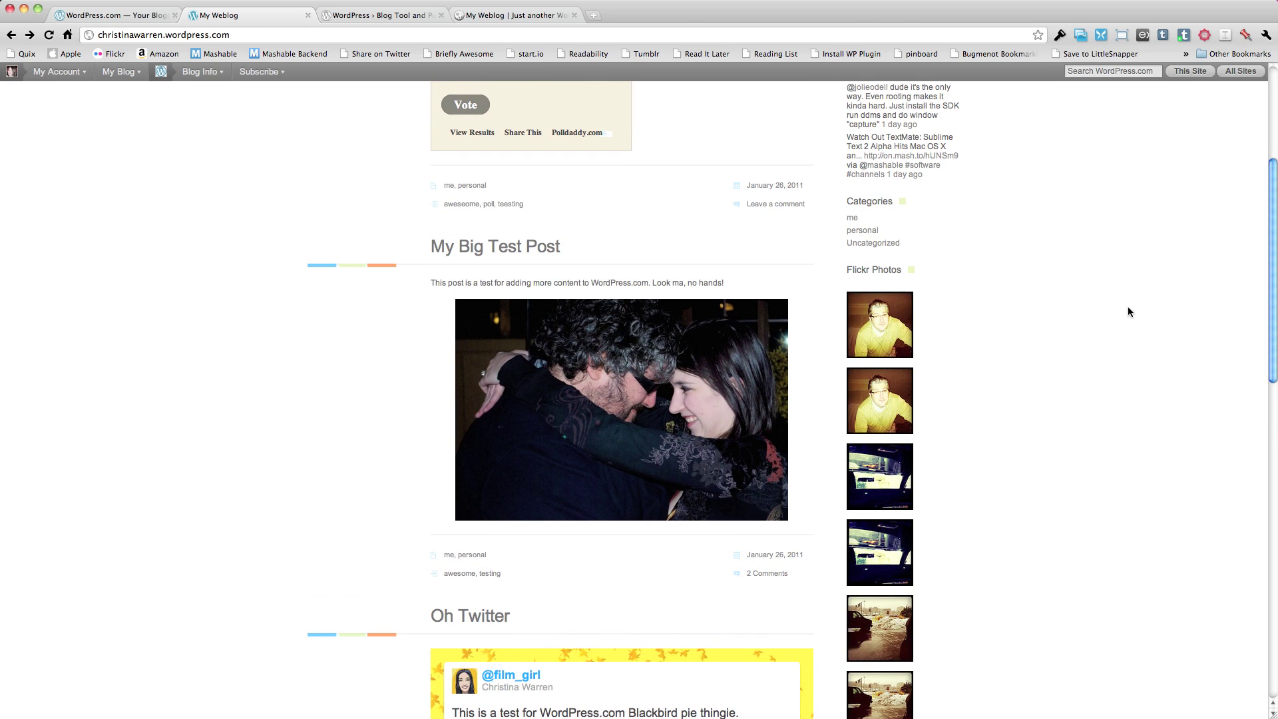
{"action": "scroll", "coordinate": [1127, 311], "scroll_direction": "up", "scroll_amount": 4}
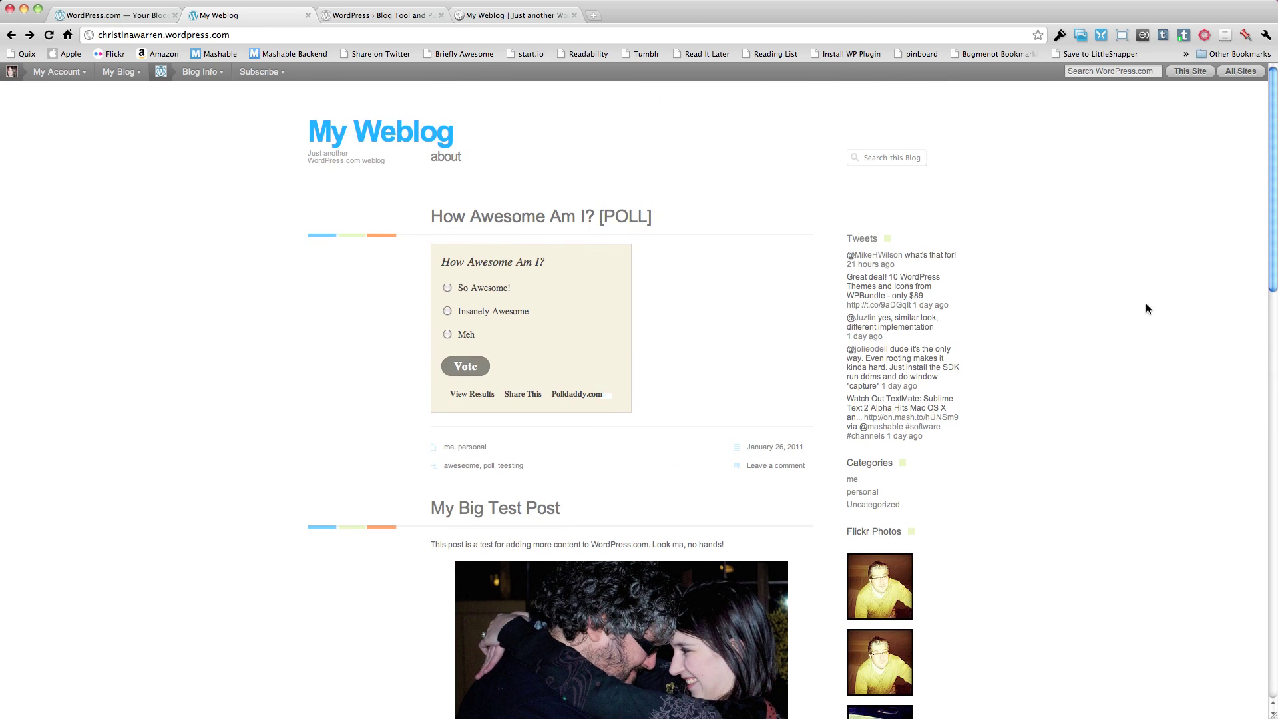
From My Weblog's dashboard, download a full export file via Tools > Export with default filters.
{"action": "left_click", "coordinate": [101, 14]}
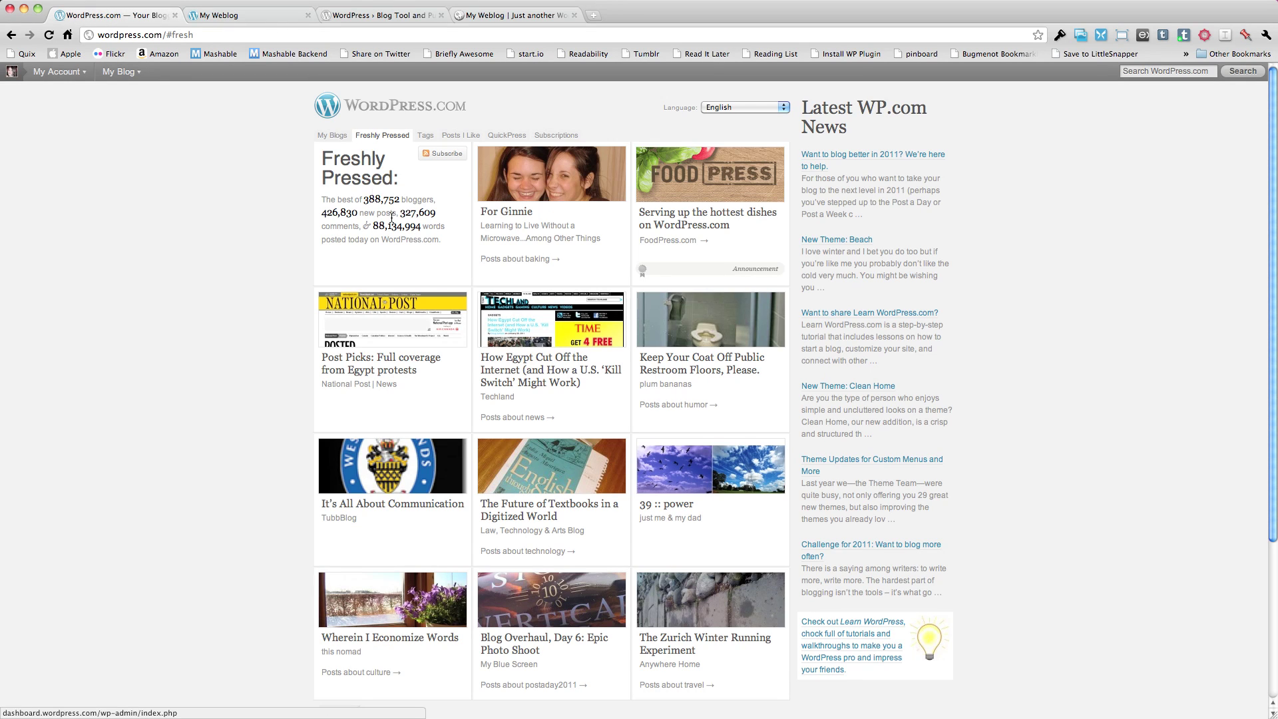
{"action": "left_click", "coordinate": [332, 135]}
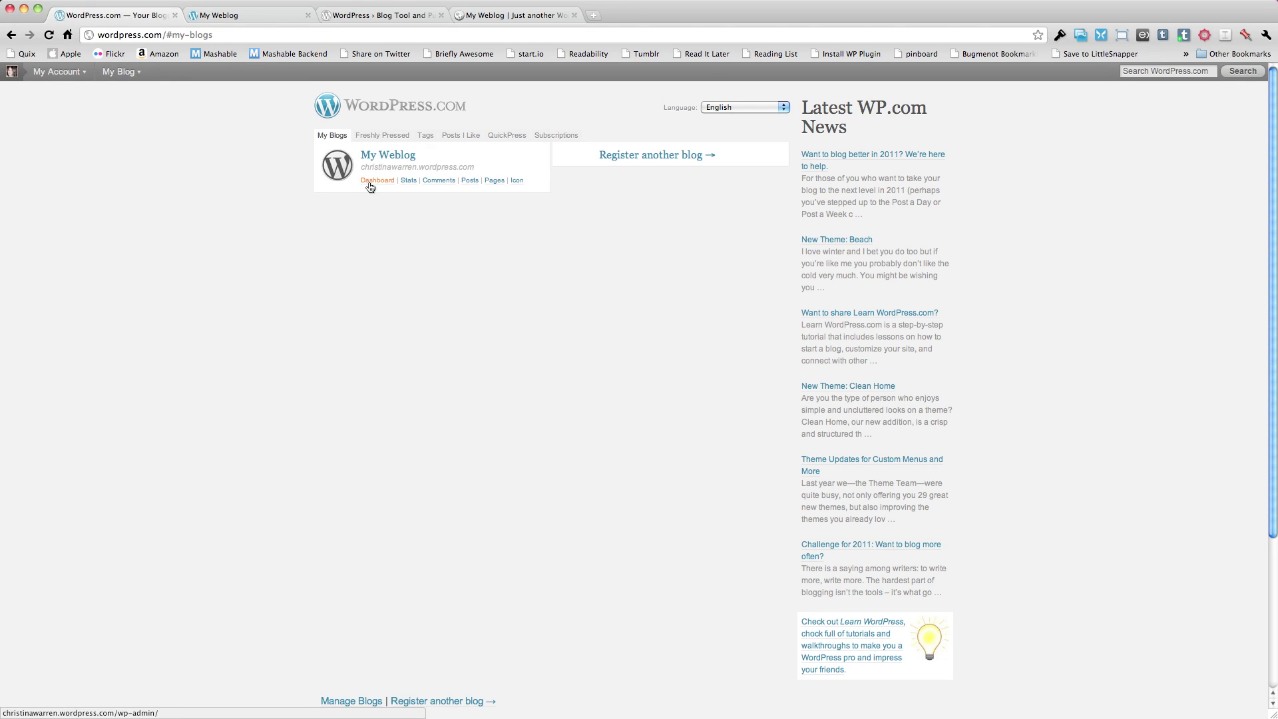
{"action": "left_click", "coordinate": [370, 182]}
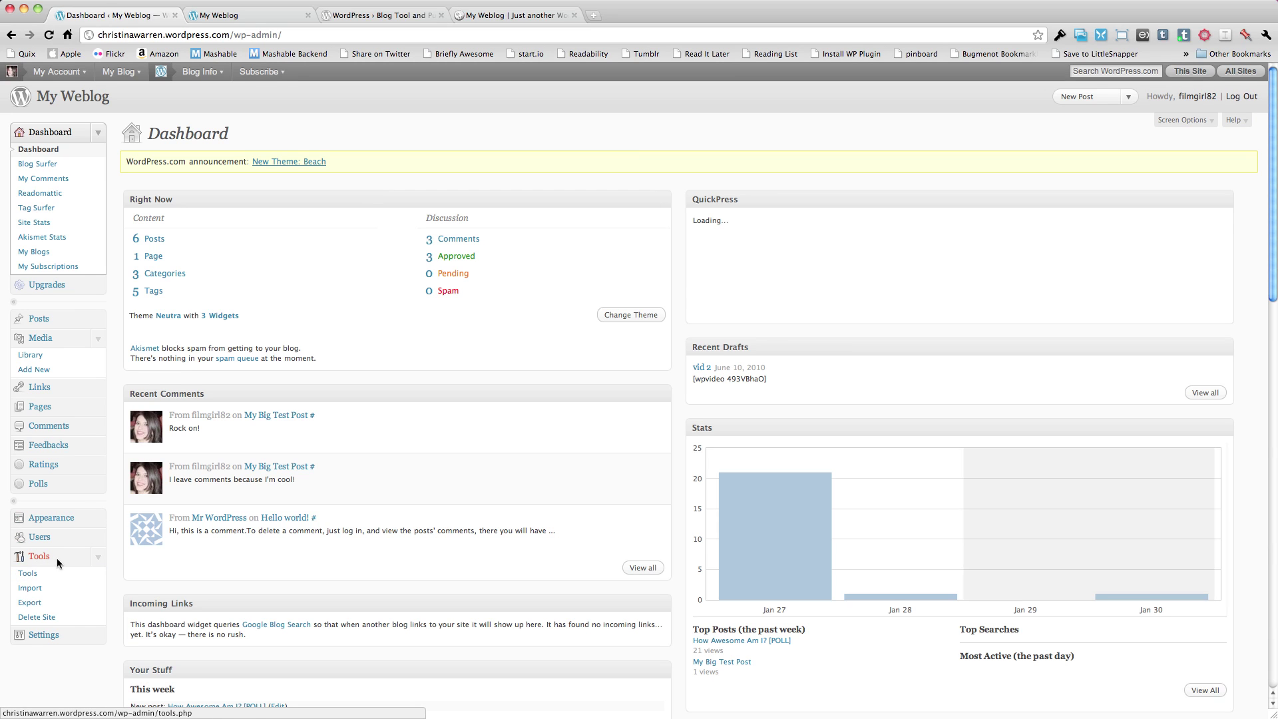
{"action": "left_click", "coordinate": [37, 605]}
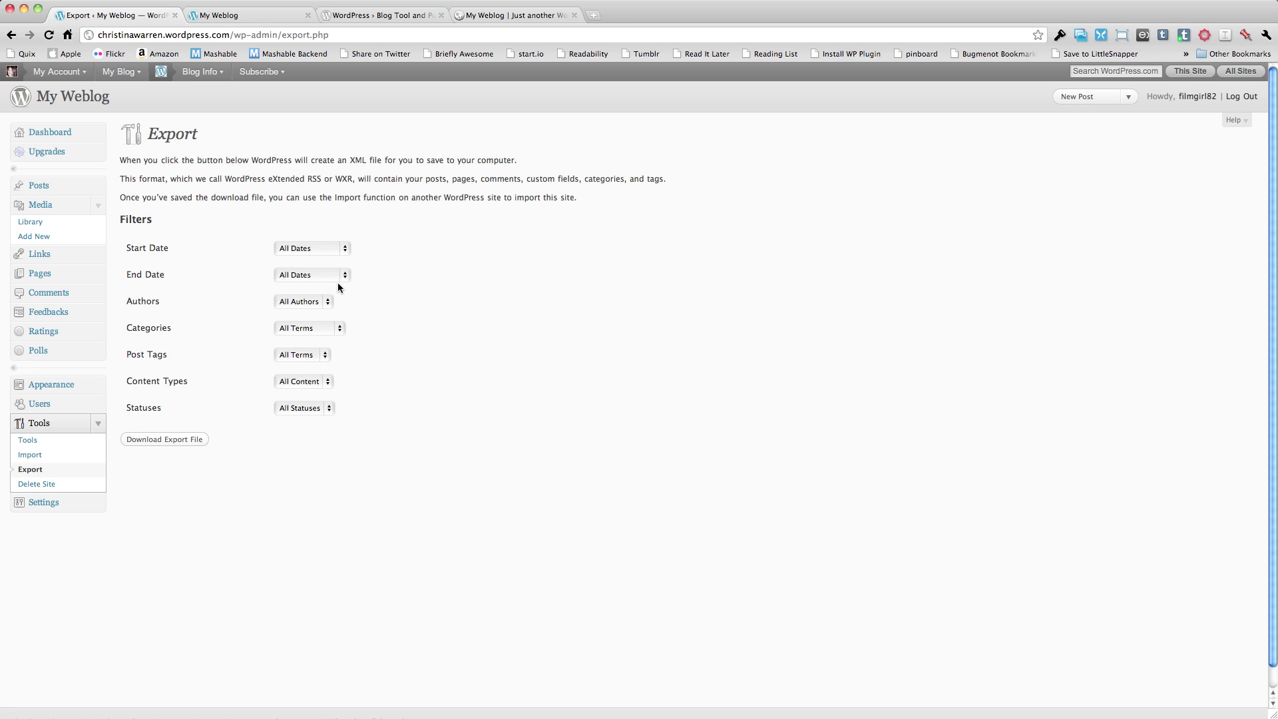
{"action": "left_click", "coordinate": [167, 440]}
Switch to the localhost My Weblog tab and open its /wp-admin/ Dashboard.
{"action": "left_click", "coordinate": [381, 14]}
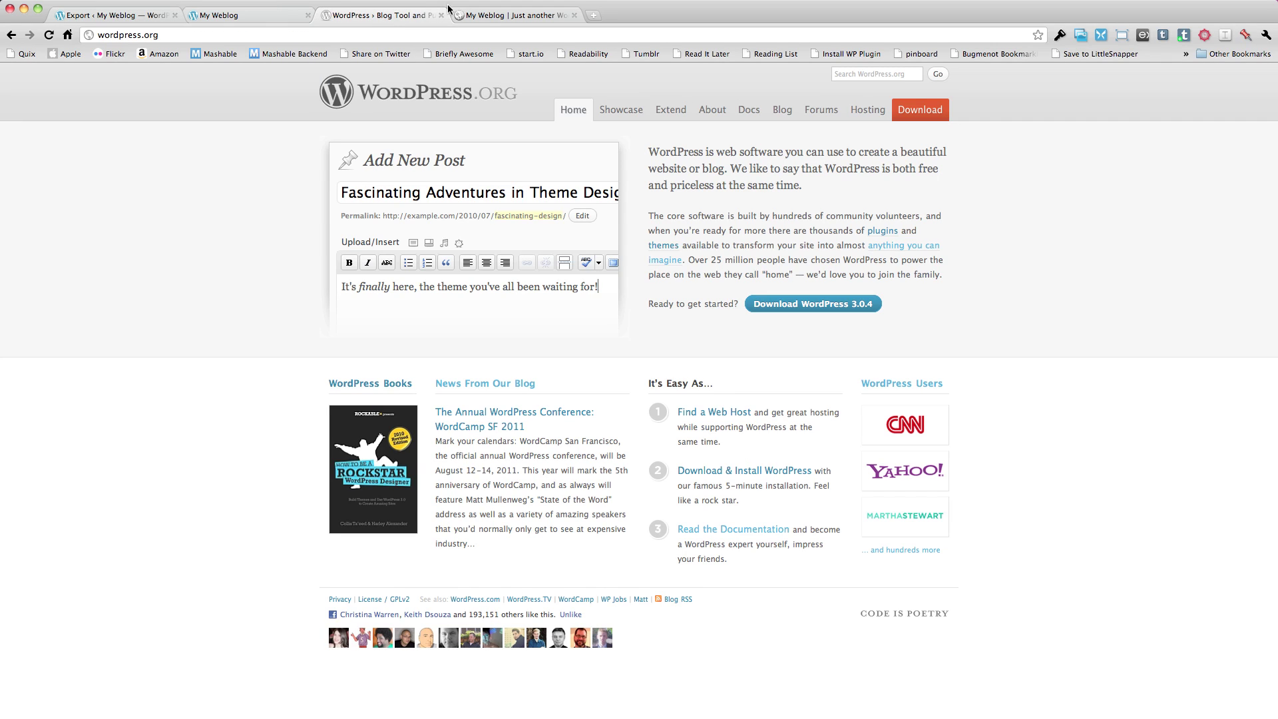
{"action": "left_click", "coordinate": [522, 15]}
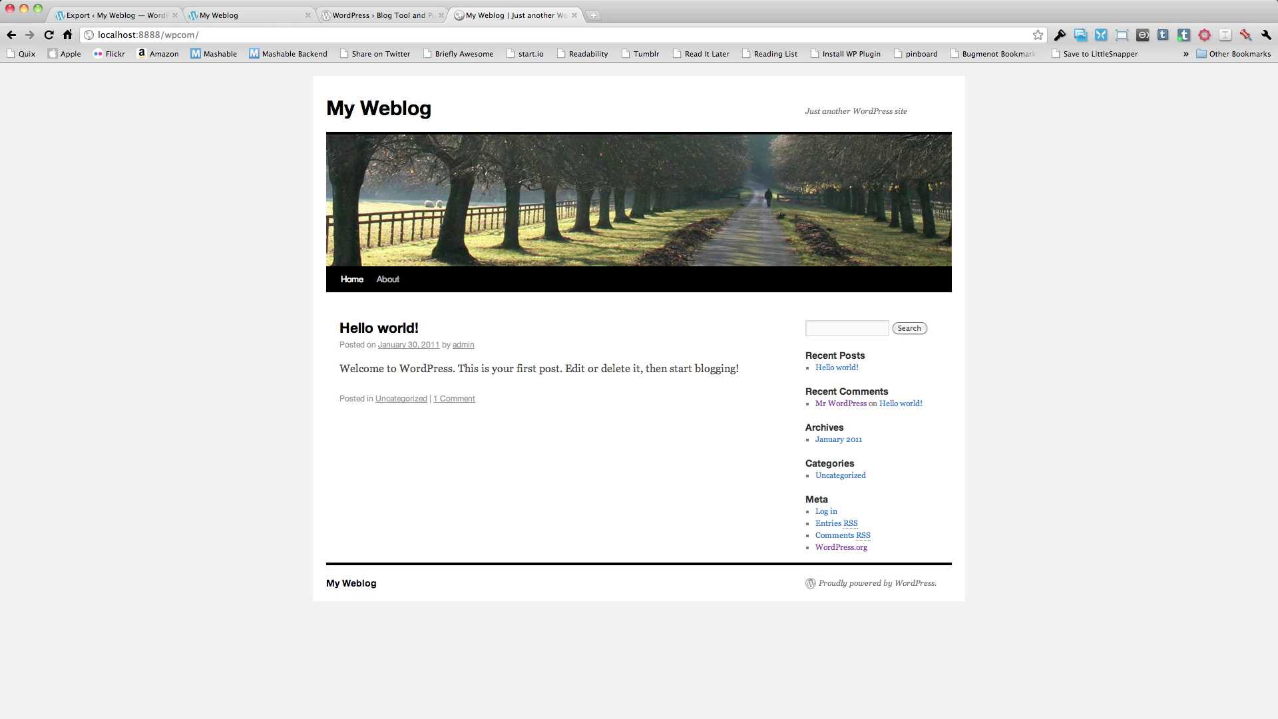
{"action": "left_click", "coordinate": [826, 511]}
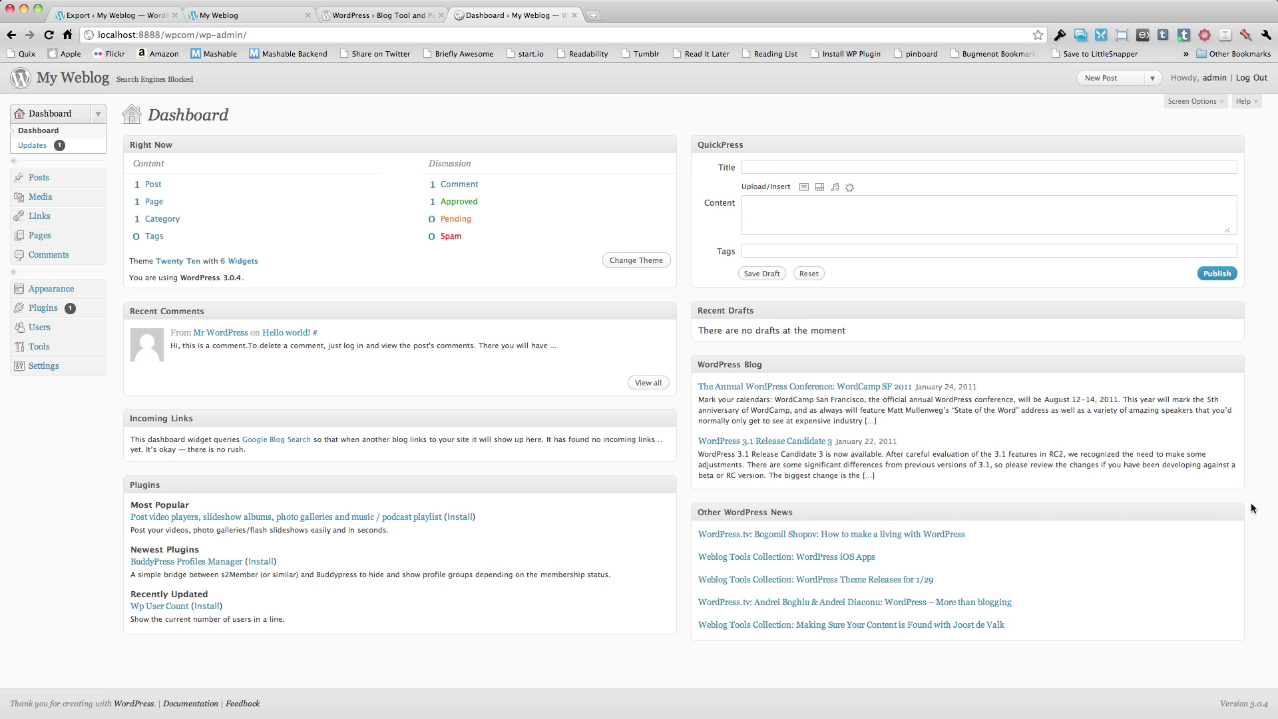
Install and activate the WordPress Importer 0.2 plugin from Tools > Import and run it.
{"action": "left_click", "coordinate": [44, 346]}
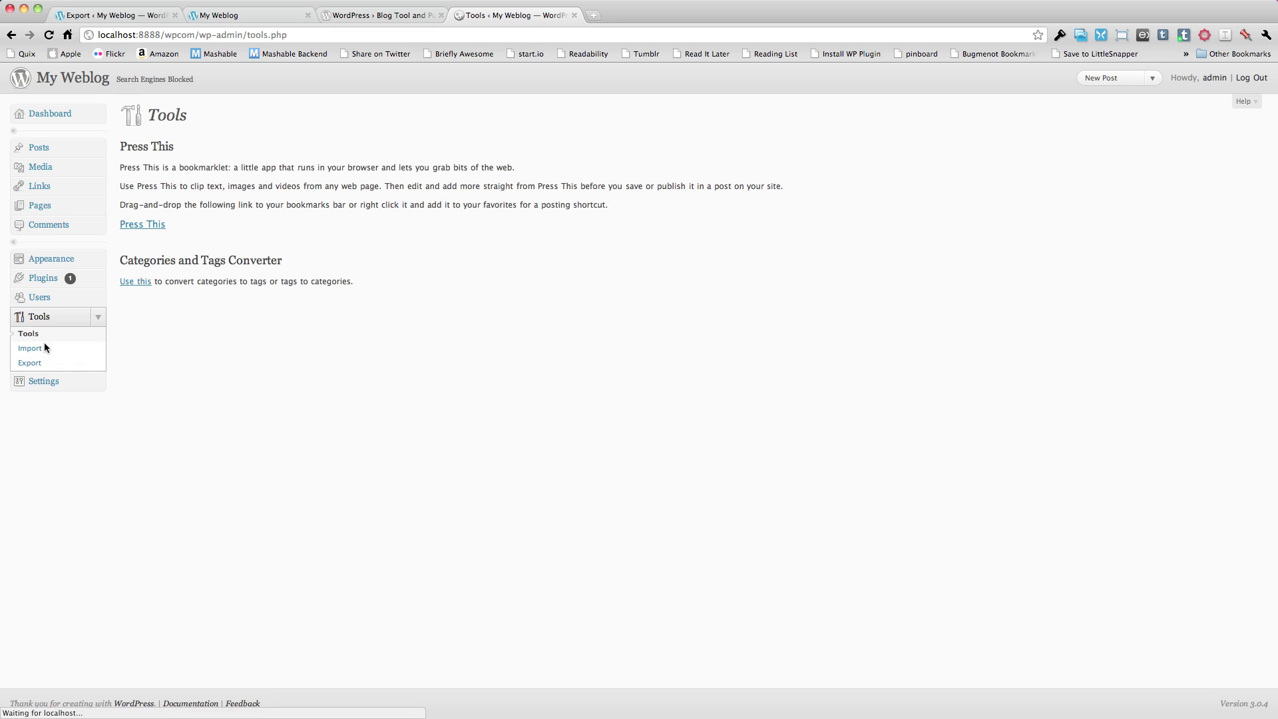
{"action": "left_click", "coordinate": [40, 349]}
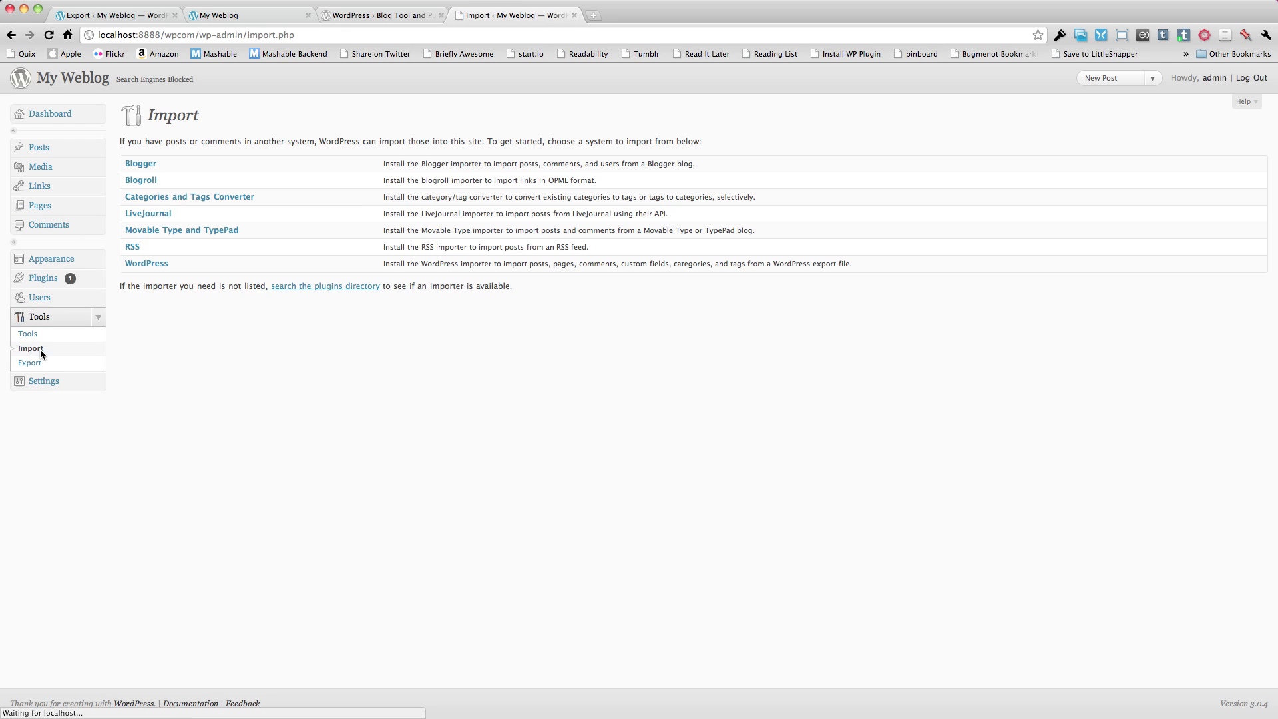
{"action": "left_click", "coordinate": [160, 264]}
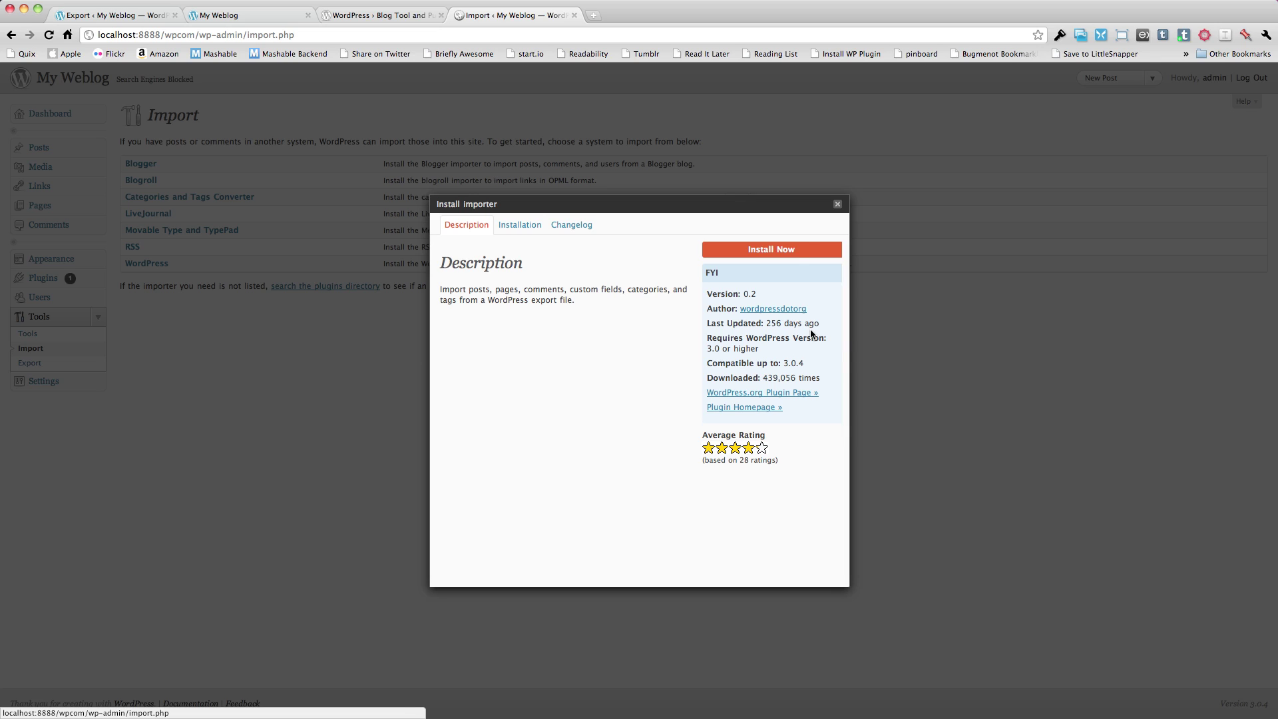
{"action": "left_click", "coordinate": [784, 250]}
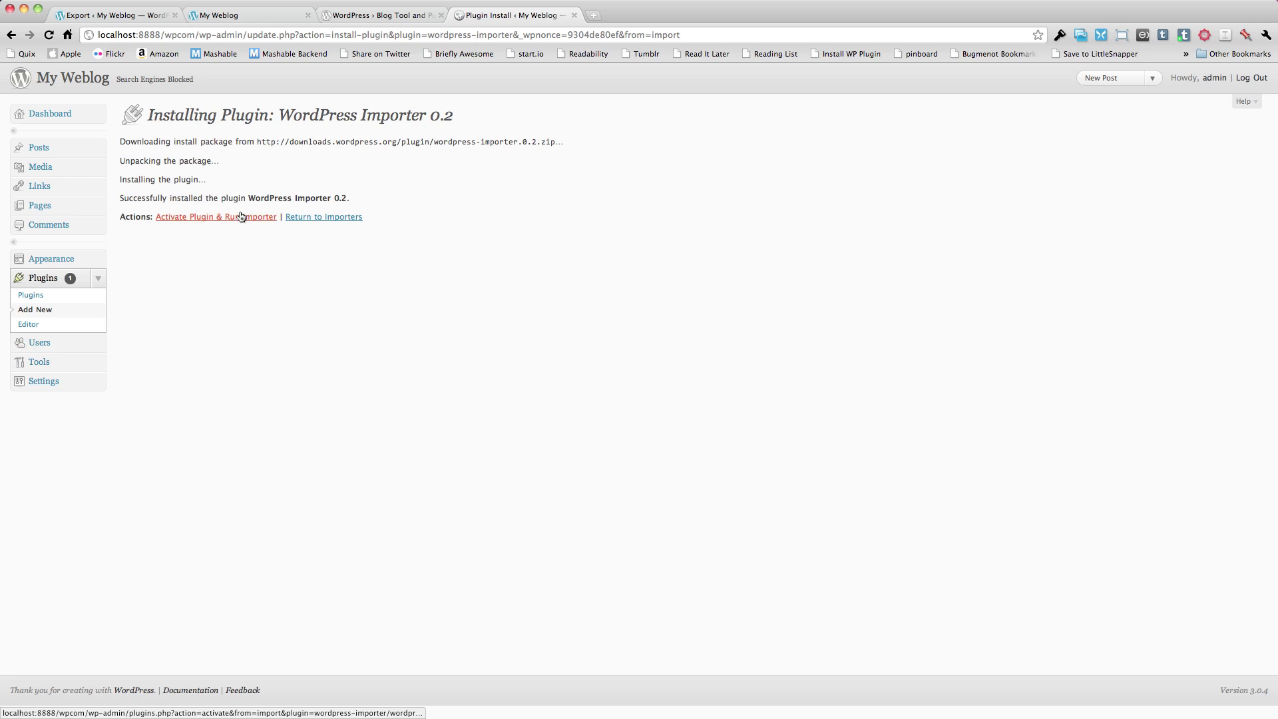
{"action": "left_click", "coordinate": [236, 218]}
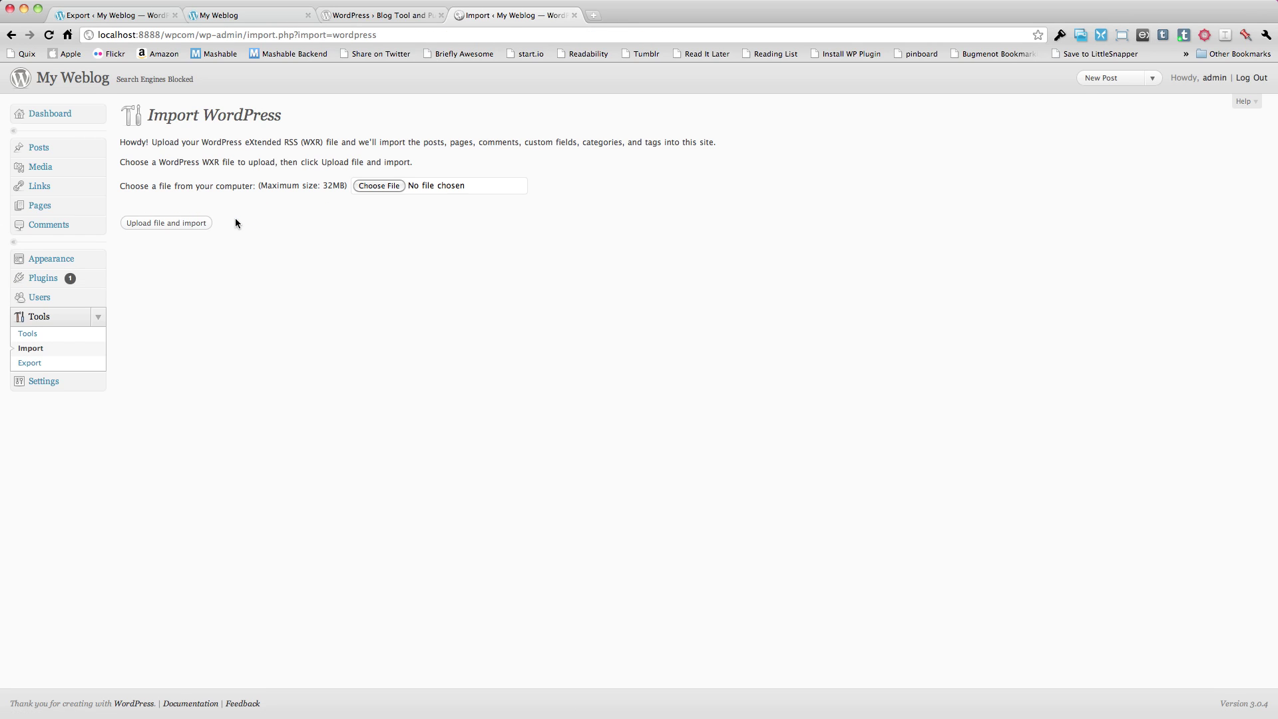
Upload wordpress.2011-01-30 (2).xml from the Downloads folder into the WordPress importer.
{"action": "left_click", "coordinate": [384, 186]}
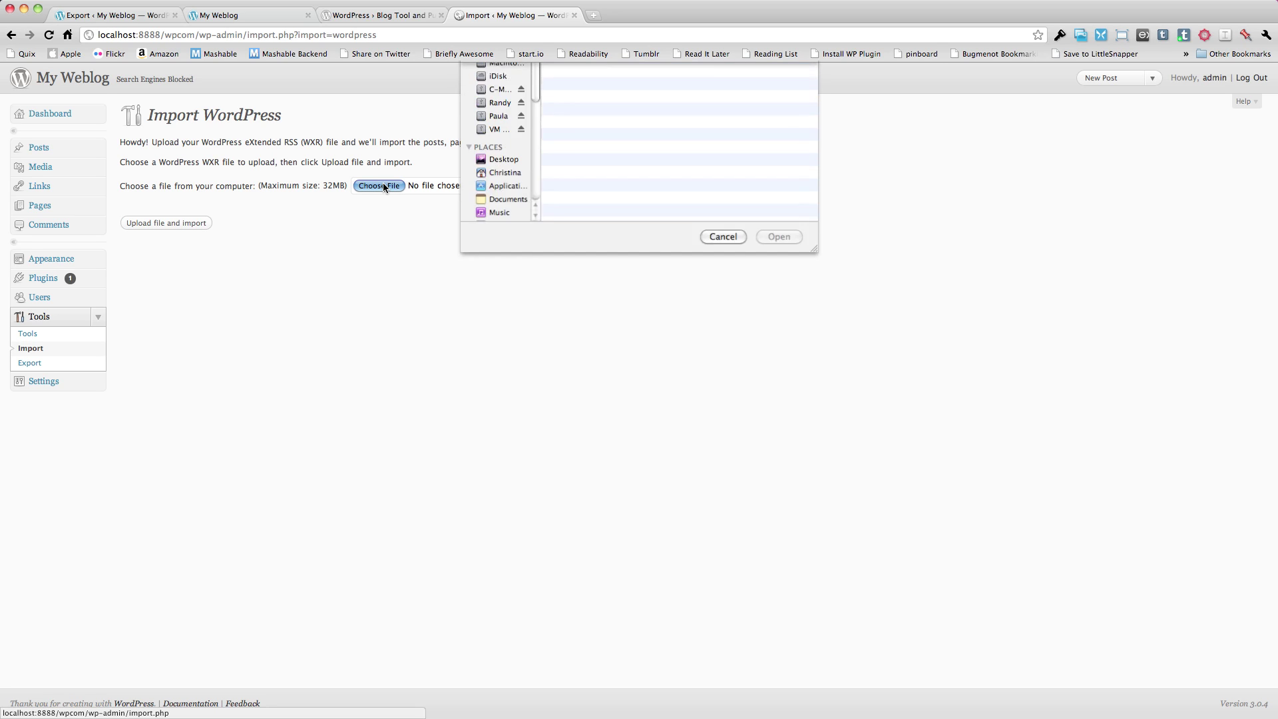
{"action": "scroll", "coordinate": [498, 231], "scroll_direction": "down", "scroll_amount": 3}
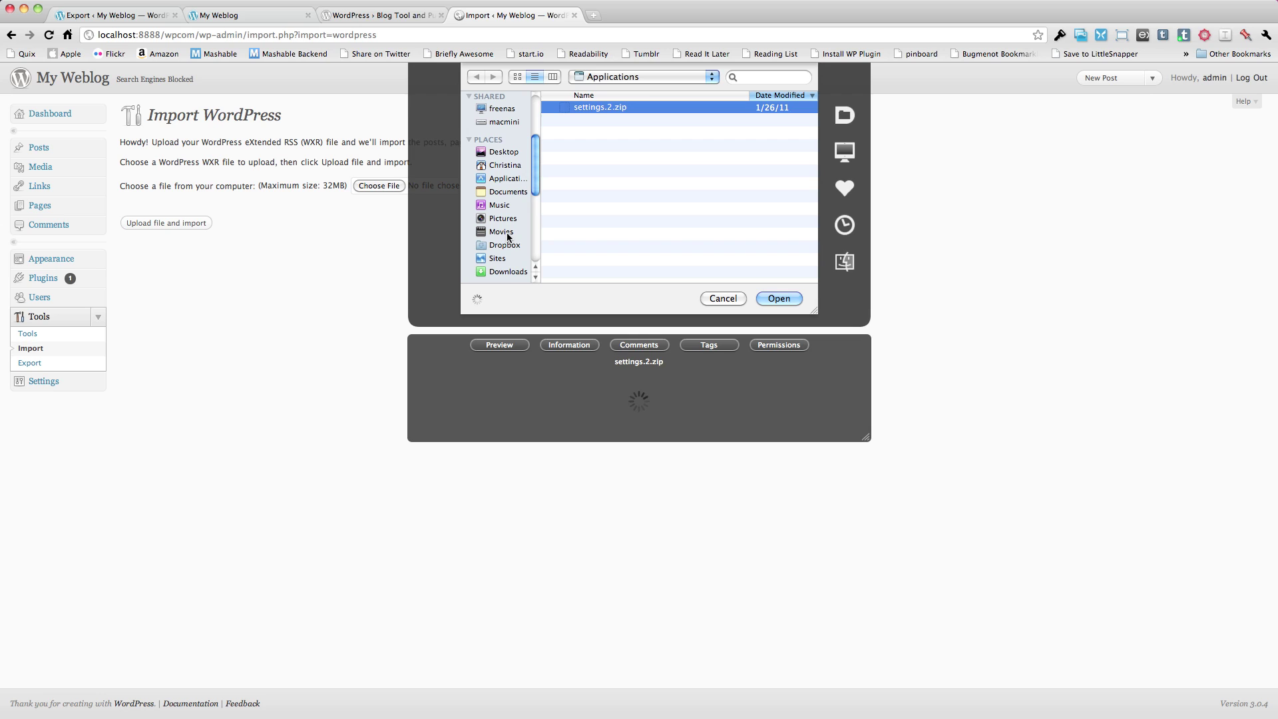
{"action": "left_click", "coordinate": [505, 270]}
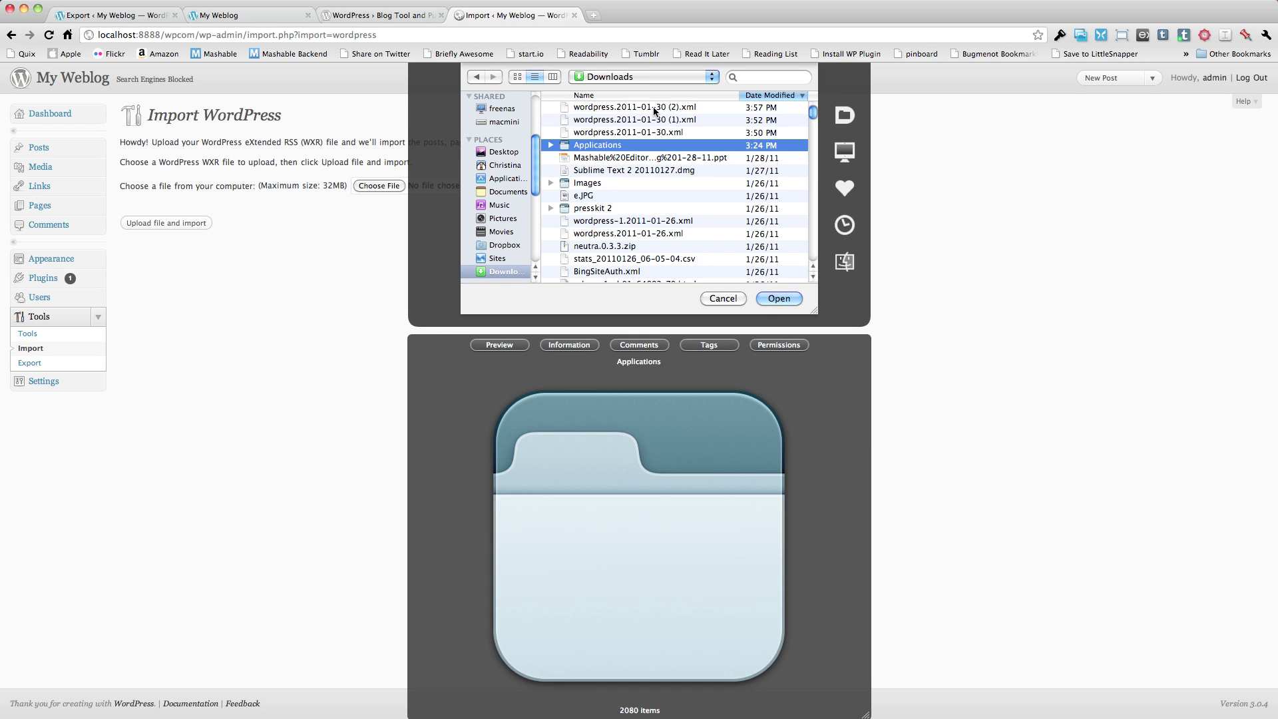
{"action": "left_click", "coordinate": [657, 108]}
{"action": "left_click", "coordinate": [774, 299]}
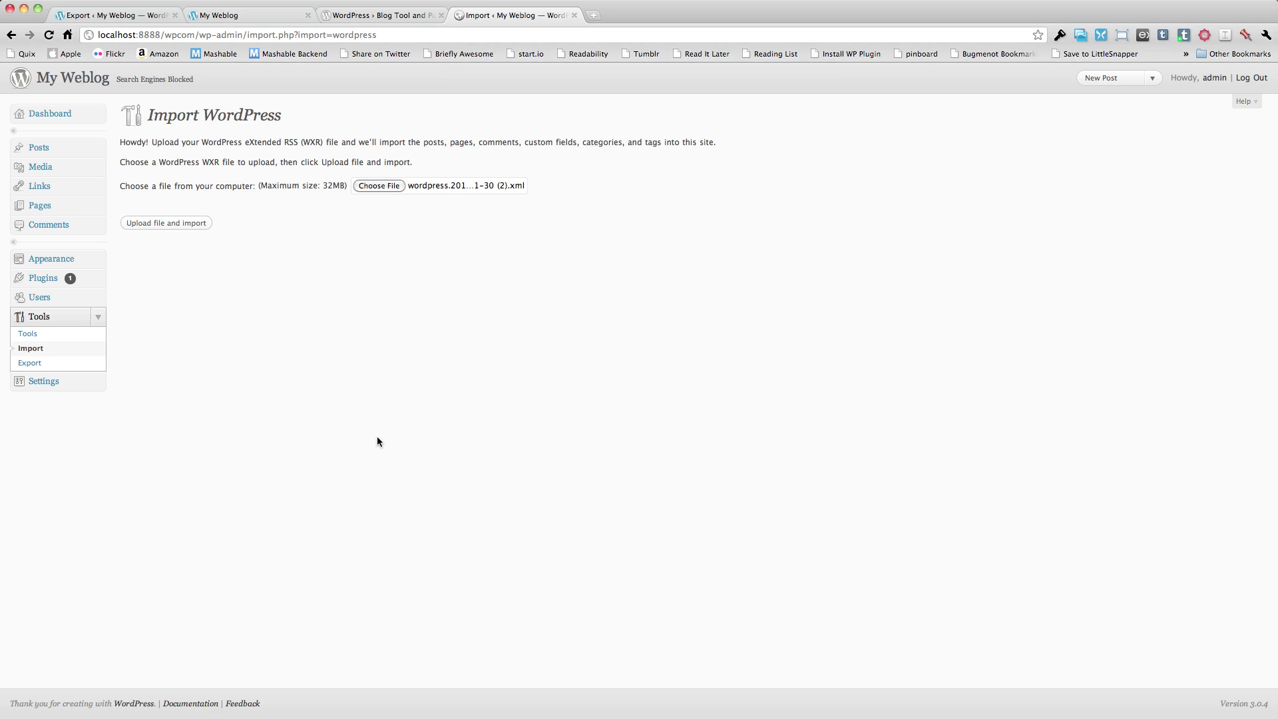
{"action": "left_click", "coordinate": [174, 224]}
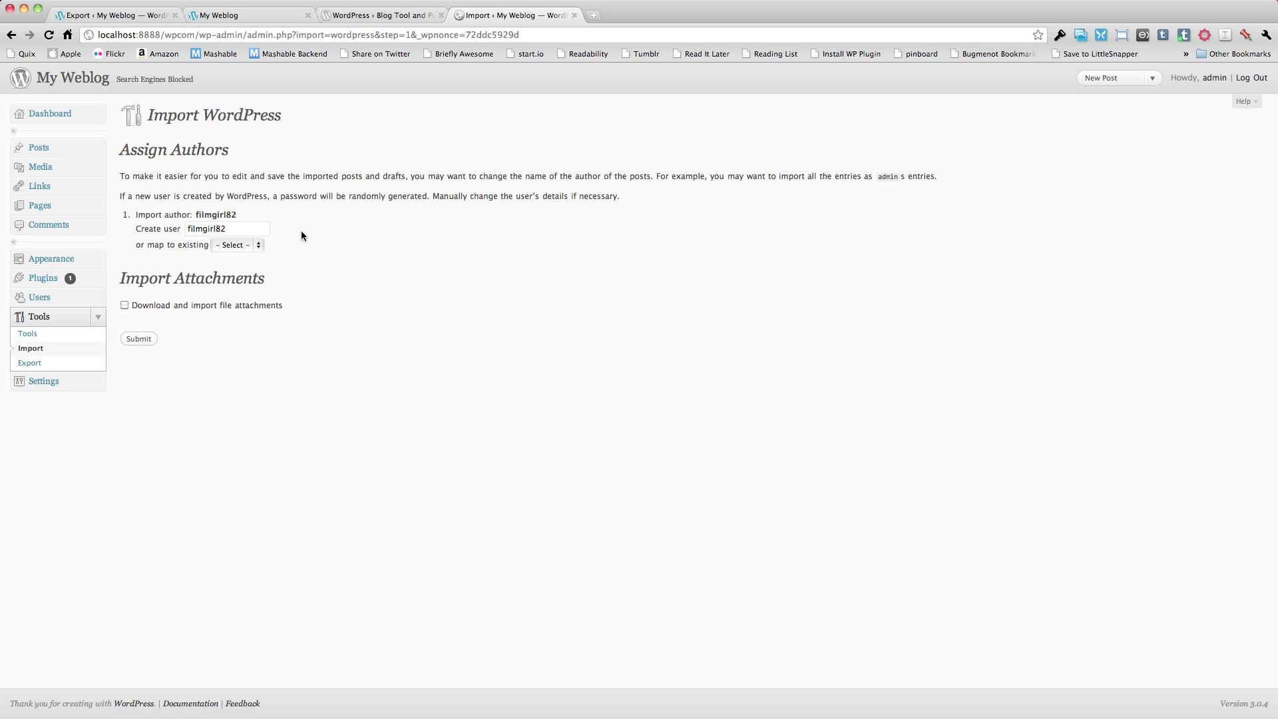
Map the imported author to an existing user, enable attachment downloads, and submit the import.
{"action": "left_click", "coordinate": [243, 245]}
{"action": "left_click", "coordinate": [202, 312]}
{"action": "left_click", "coordinate": [143, 340]}
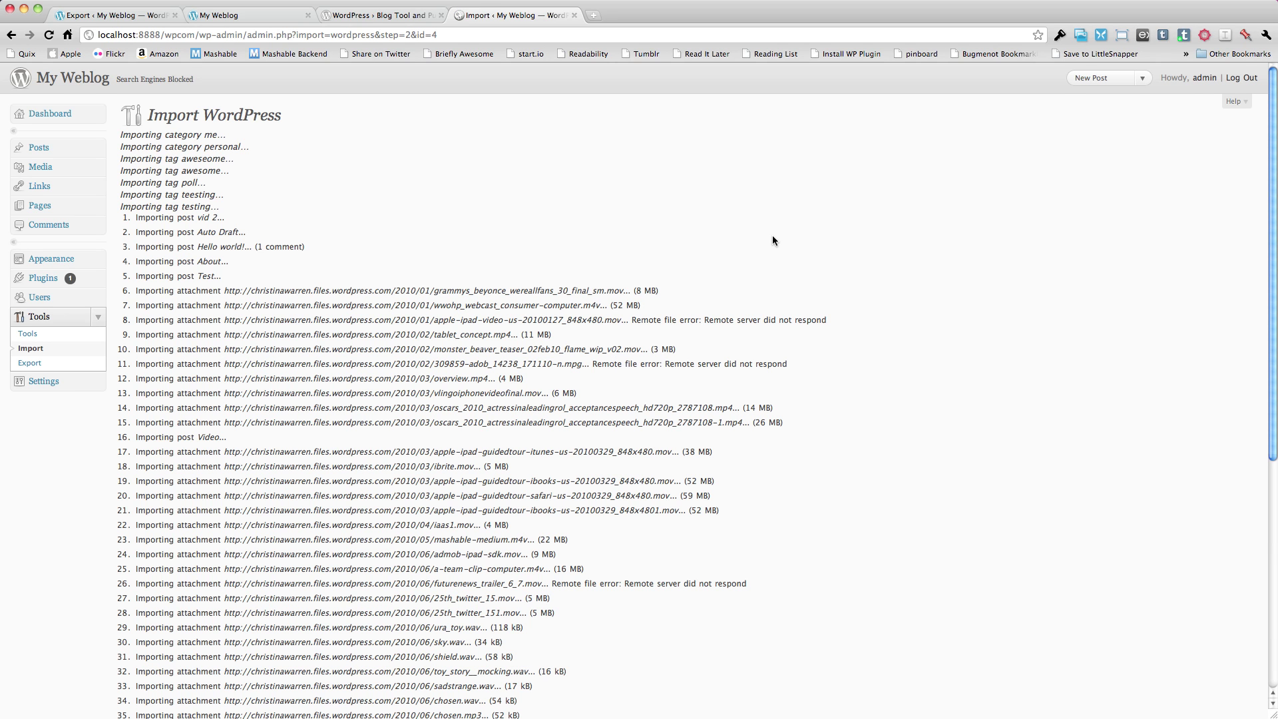
Open the local blog's home page from the import results via the 'Have fun!' link.
{"action": "scroll", "coordinate": [772, 239], "scroll_direction": "down", "scroll_amount": 10}
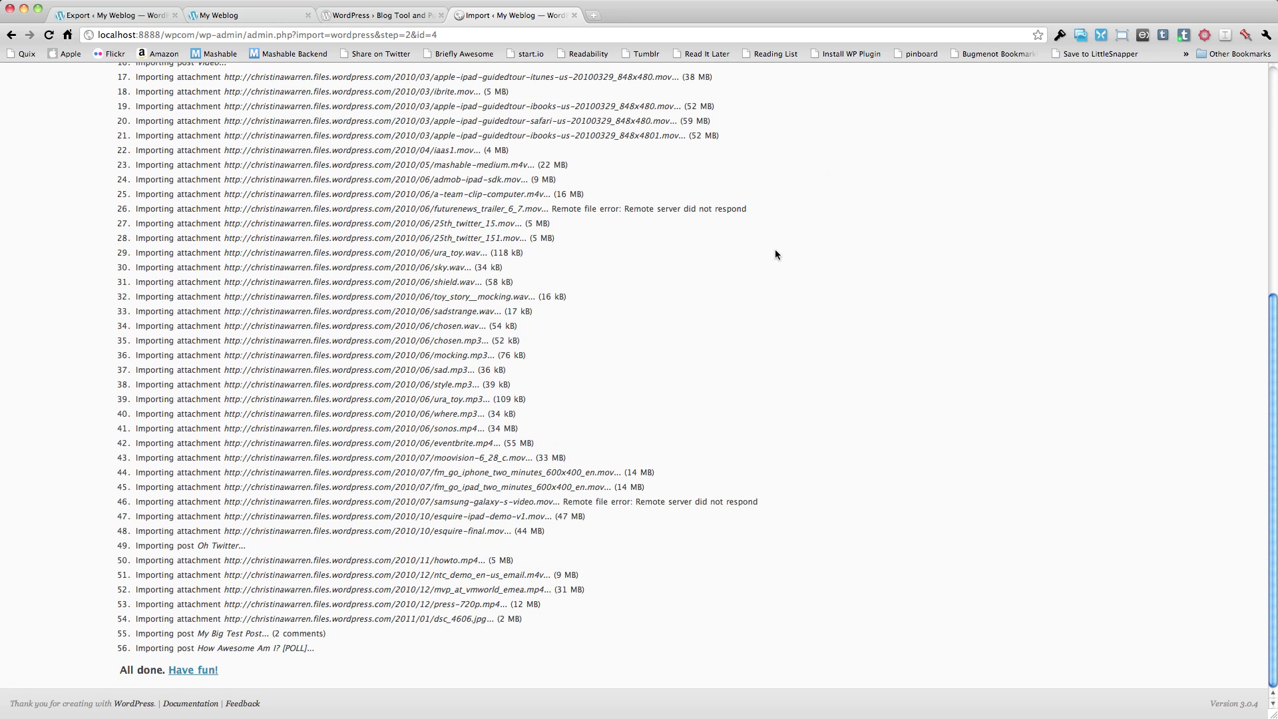
{"action": "scroll", "coordinate": [673, 486], "scroll_direction": "up", "scroll_amount": 10}
{"action": "scroll", "coordinate": [659, 491], "scroll_direction": "down", "scroll_amount": 10}
{"action": "left_click", "coordinate": [201, 670]}
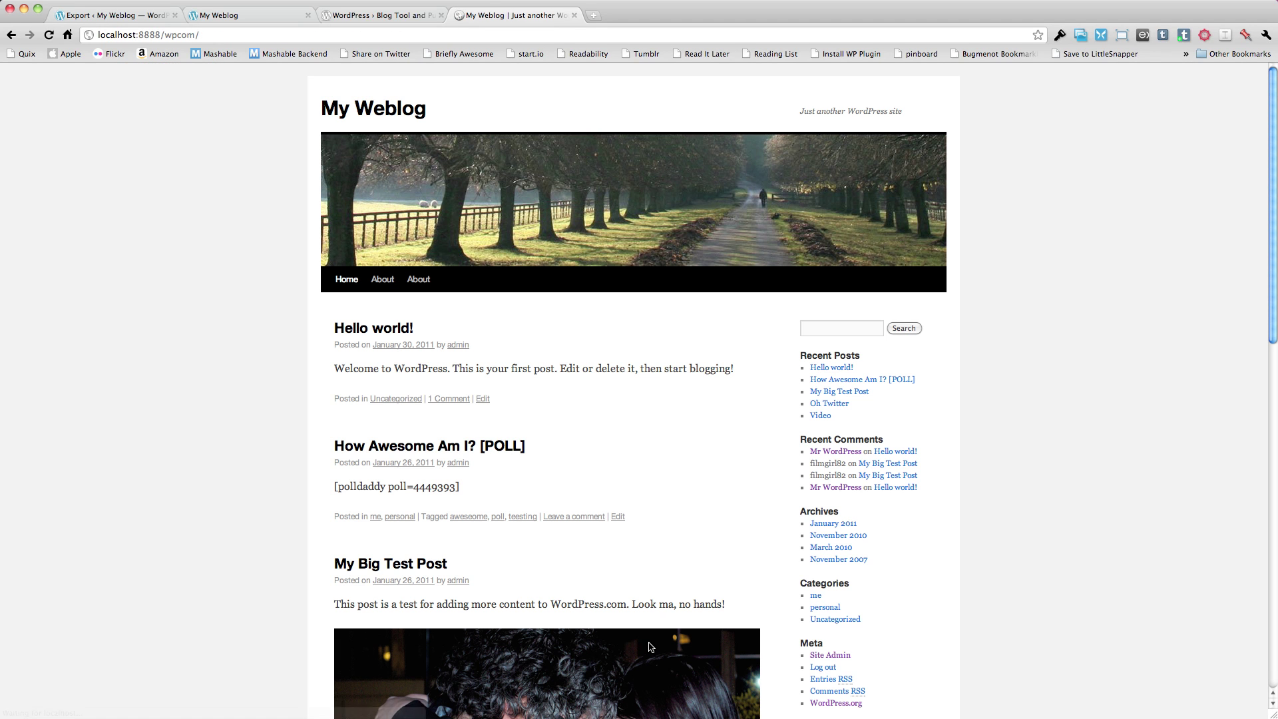
Reload the home page until imported posts like 'How Awesome Am I? [POLL]' appear.
{"action": "scroll", "coordinate": [1038, 424], "scroll_direction": "down", "scroll_amount": 10}
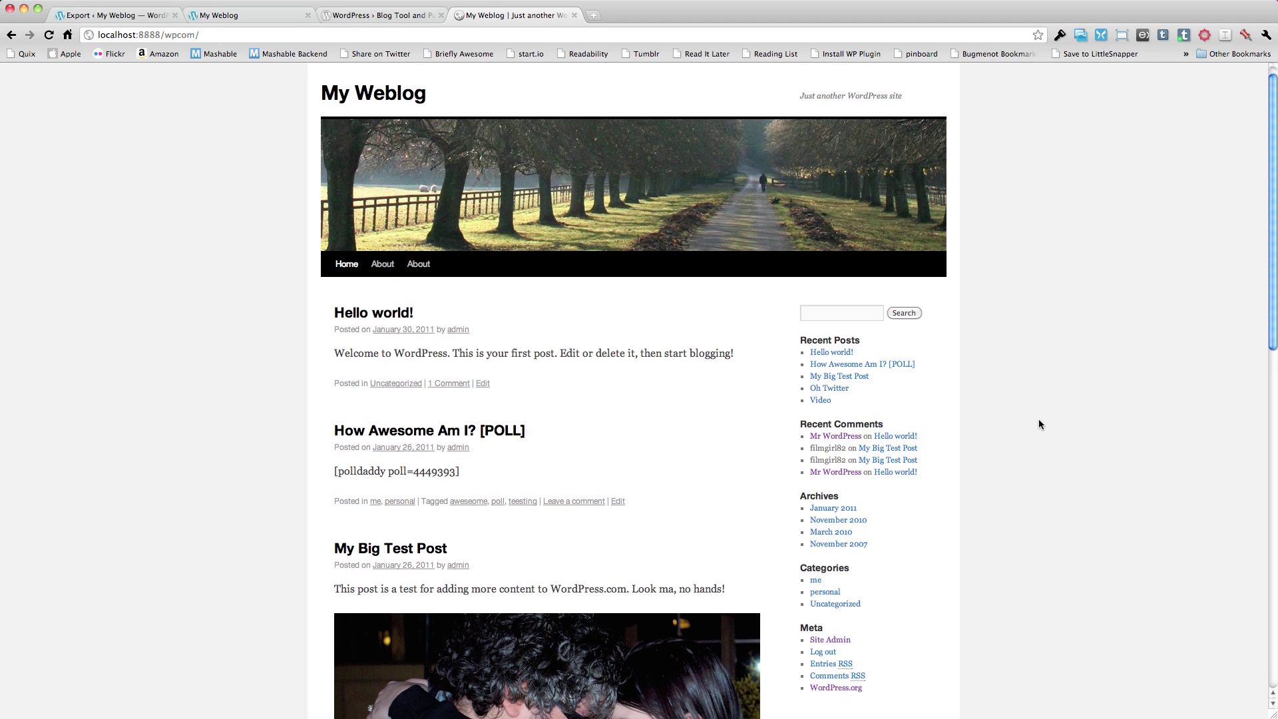
{"action": "scroll", "coordinate": [1038, 424], "scroll_direction": "down", "scroll_amount": 2}
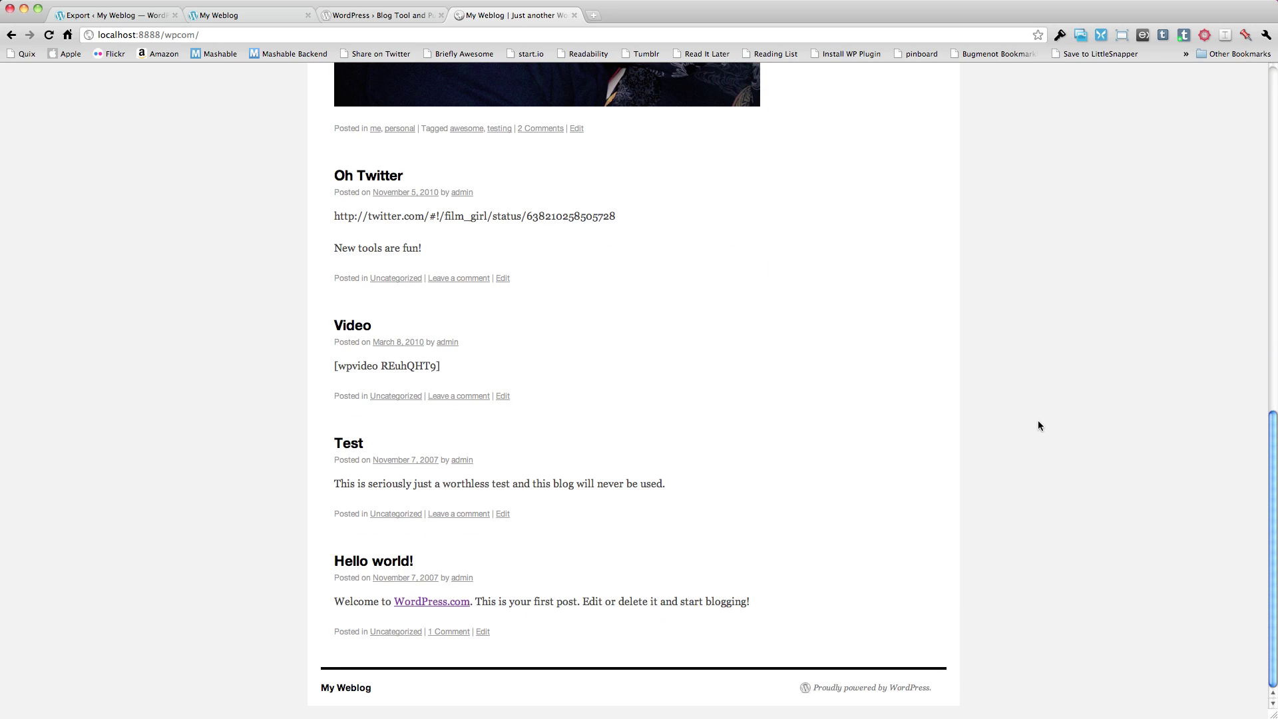
{"action": "key", "text": "super+r"}
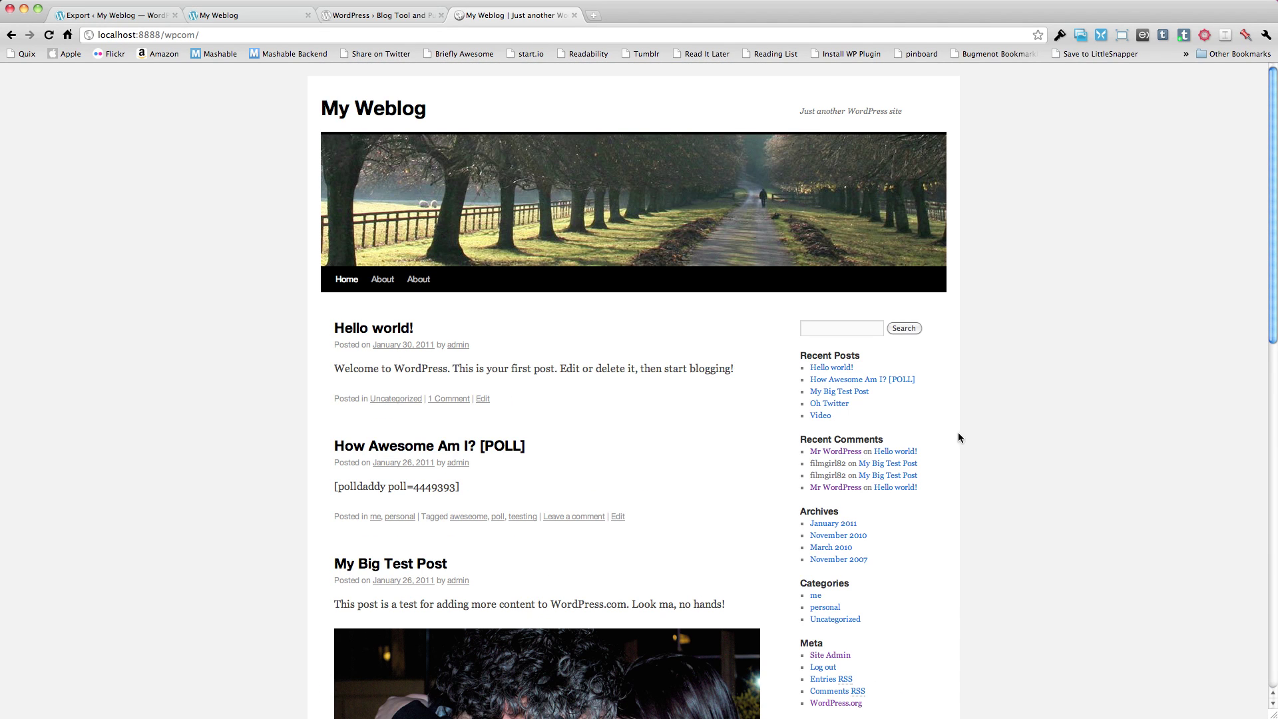
{"action": "scroll", "coordinate": [557, 493], "scroll_direction": "down", "scroll_amount": 10}
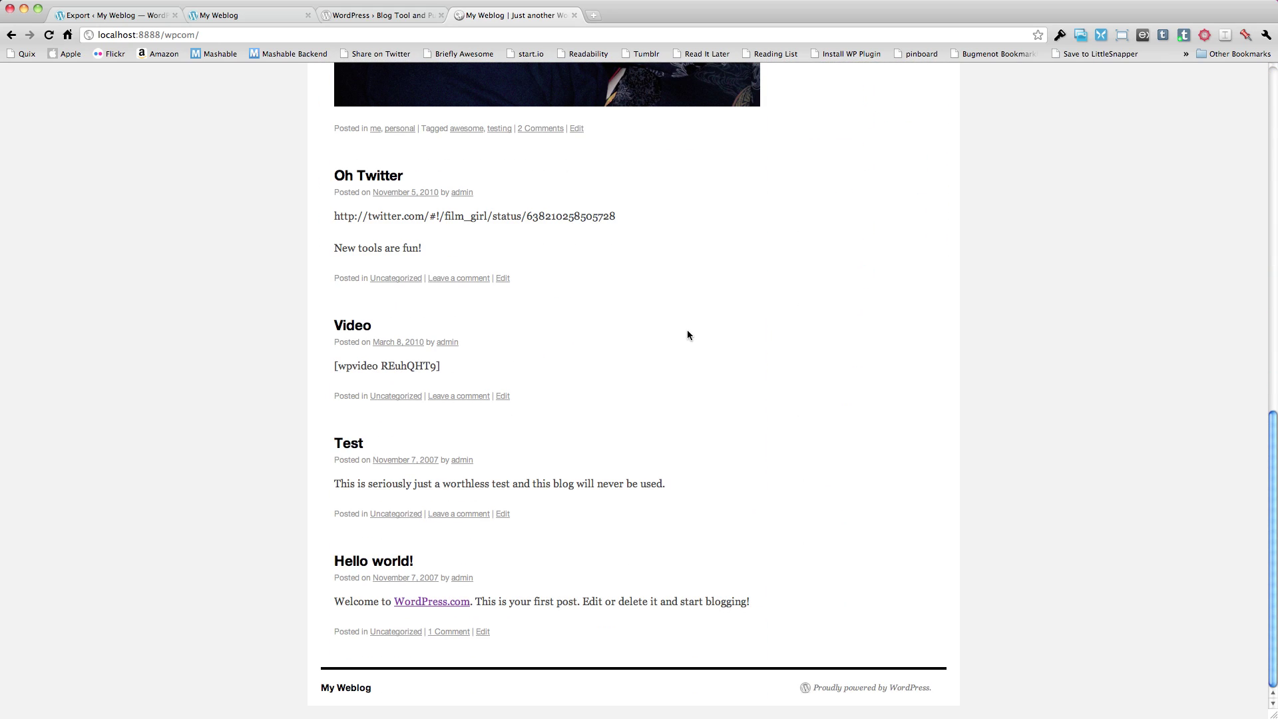
{"action": "key", "text": "super+r"}
{"action": "scroll", "coordinate": [886, 567], "scroll_direction": "down", "scroll_amount": 3}
{"action": "key", "text": "super+r"}
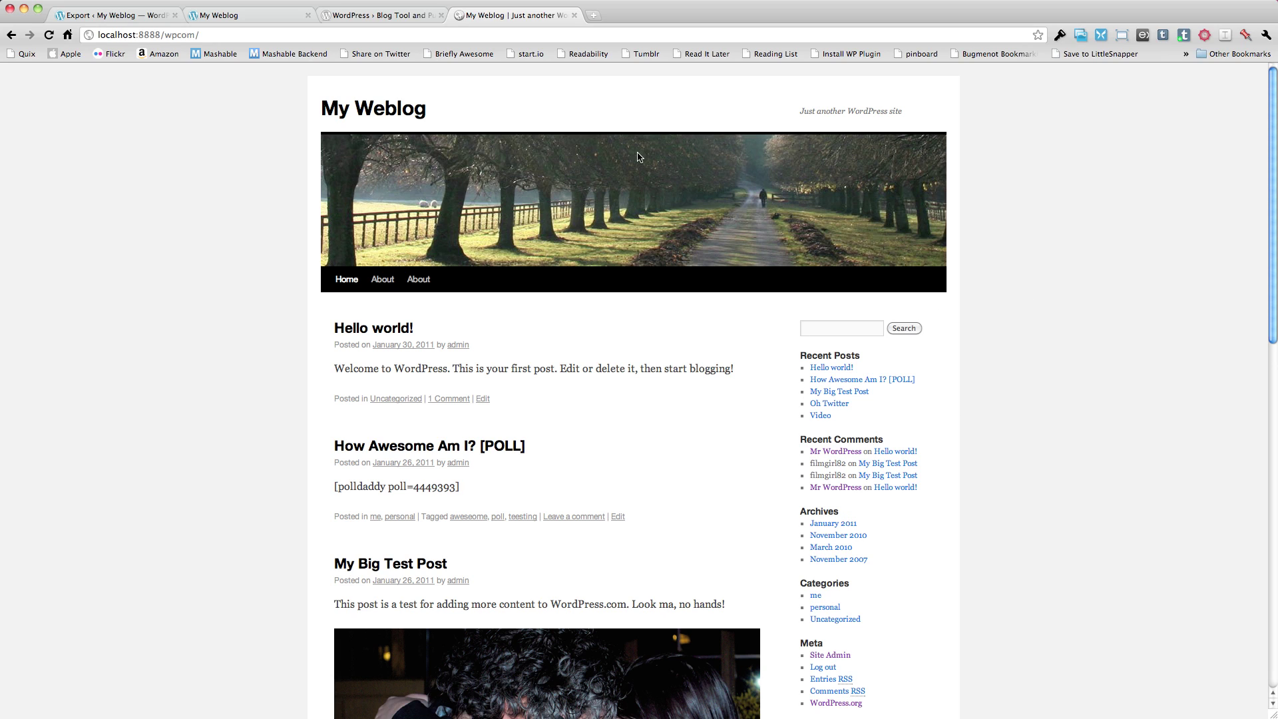
Go to localhost:8888/wpcom/wp-admin/ and open the installed Plugins list.
{"action": "left_click", "coordinate": [290, 37]}
{"action": "left_click", "coordinate": [299, 37]}
{"action": "type", "text": "w"}
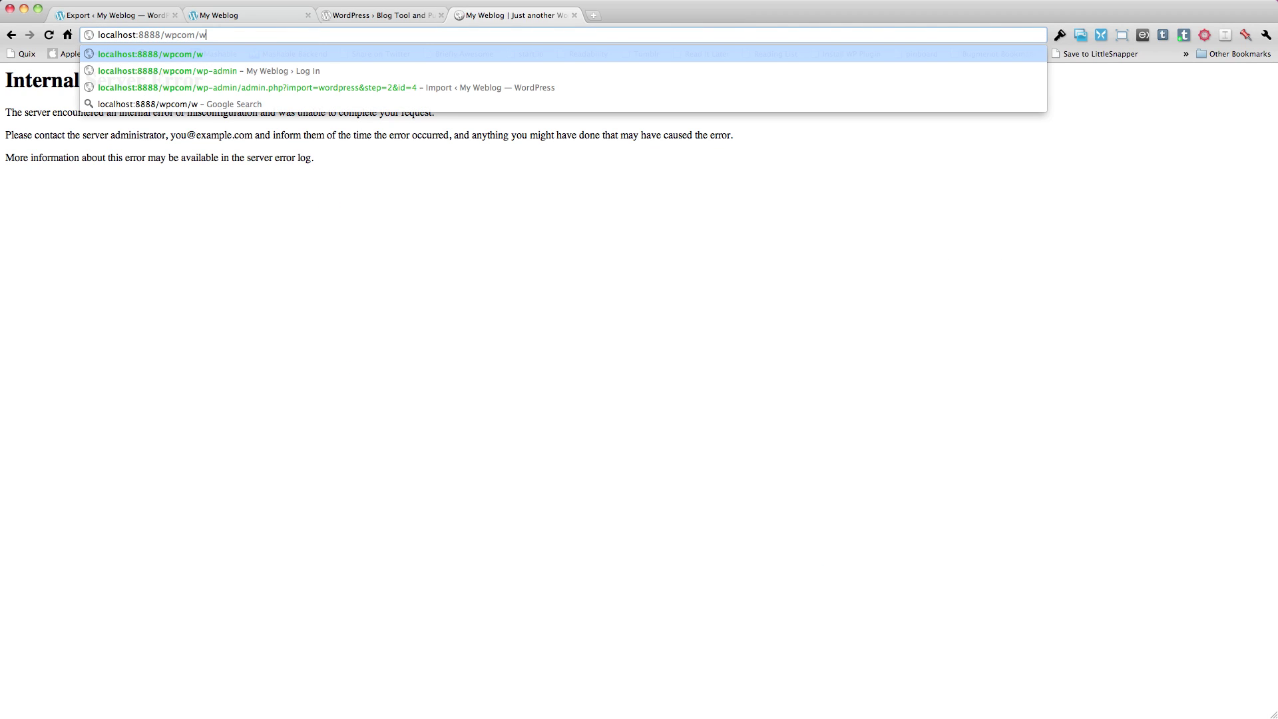
{"action": "type", "text": "p-a"}
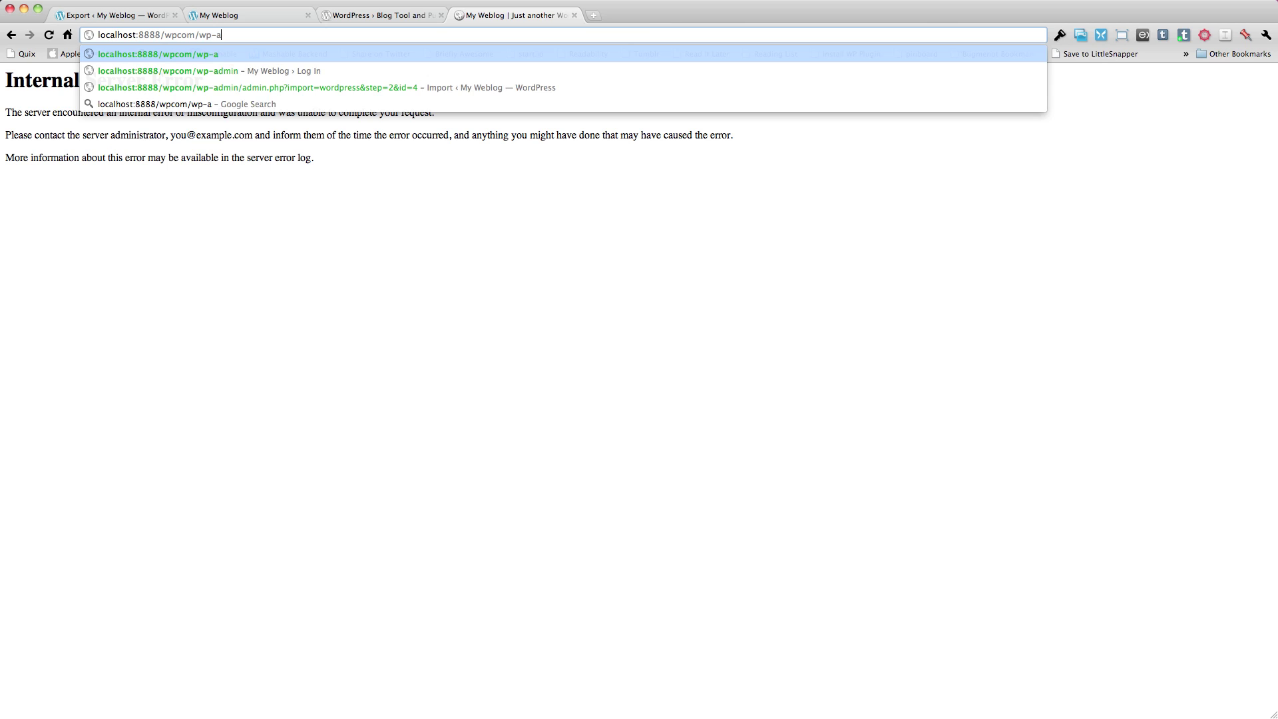
{"action": "type", "text": "umin/"}
{"action": "key", "text": "Return"}
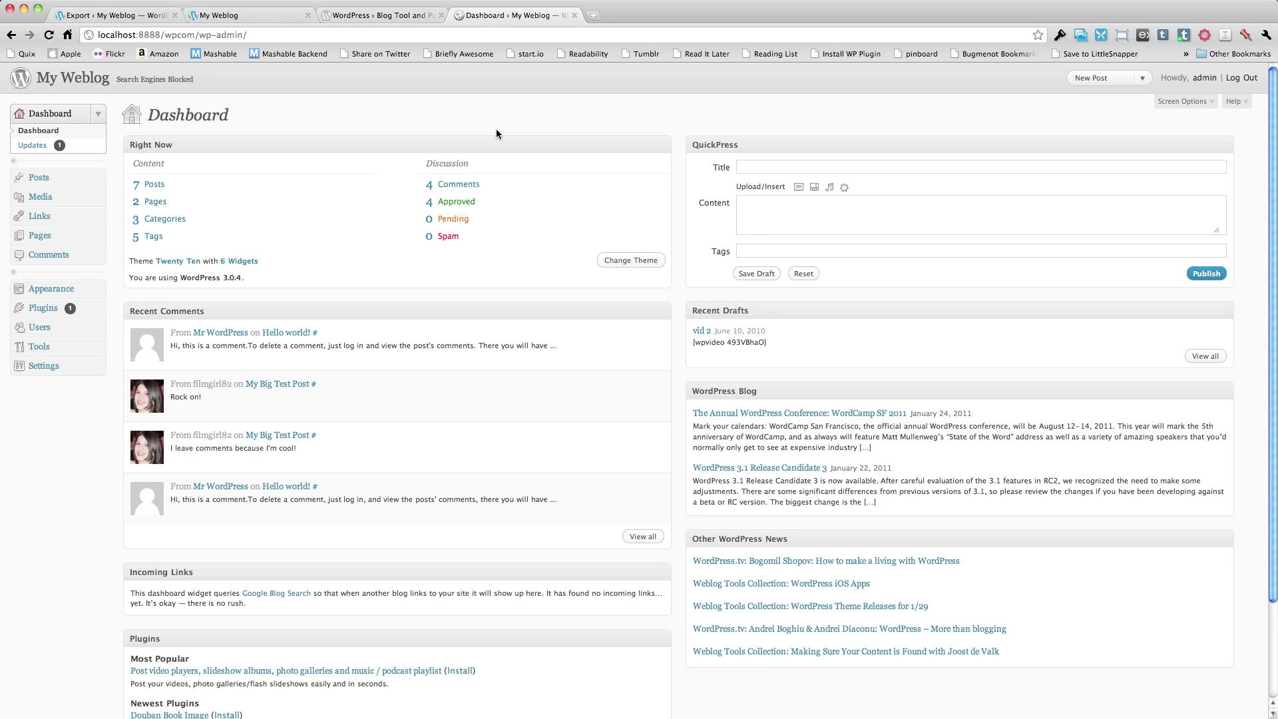
{"action": "left_click", "coordinate": [44, 310]}
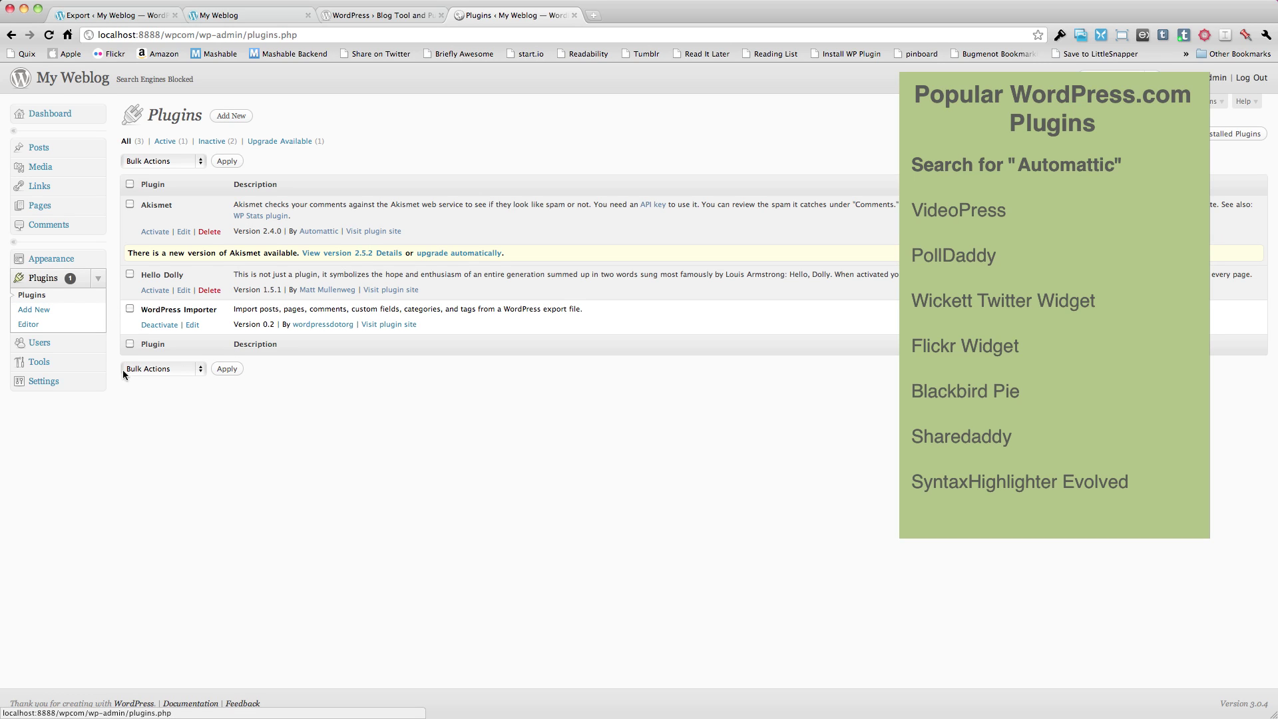
Search new plugins by author for 'automattic'.
{"action": "left_click", "coordinate": [230, 115]}
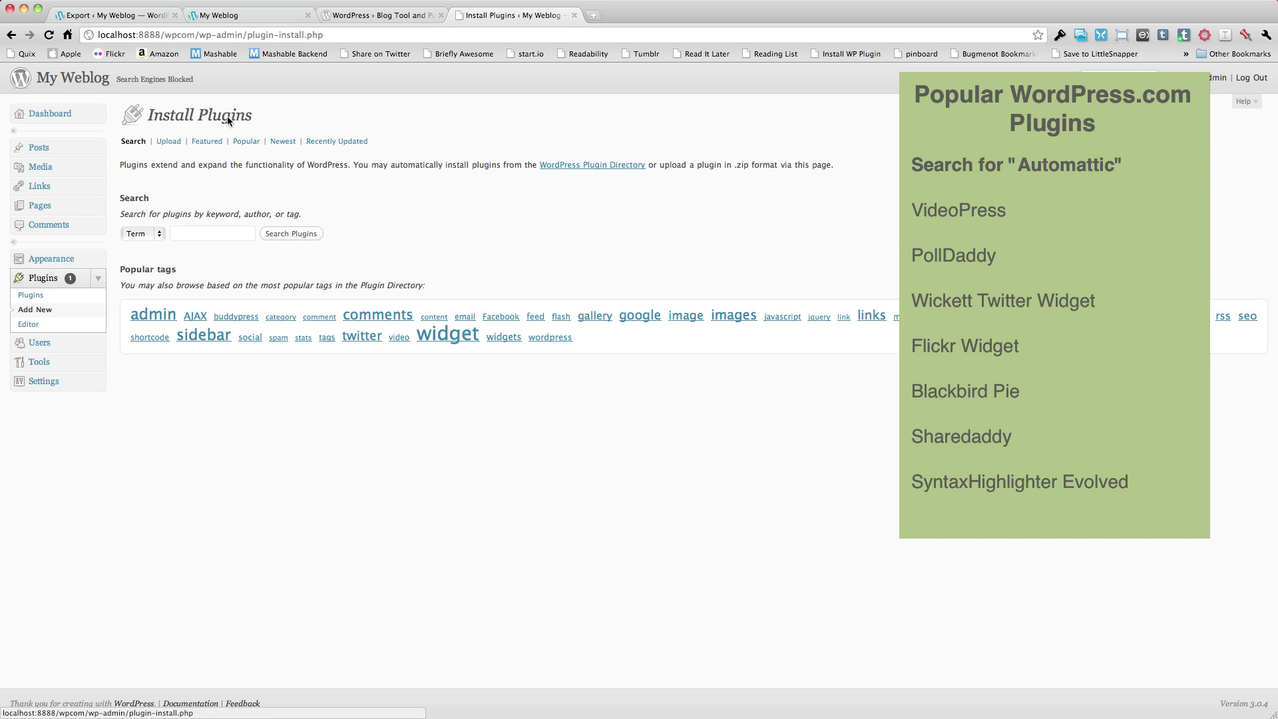
{"action": "left_click", "coordinate": [148, 238]}
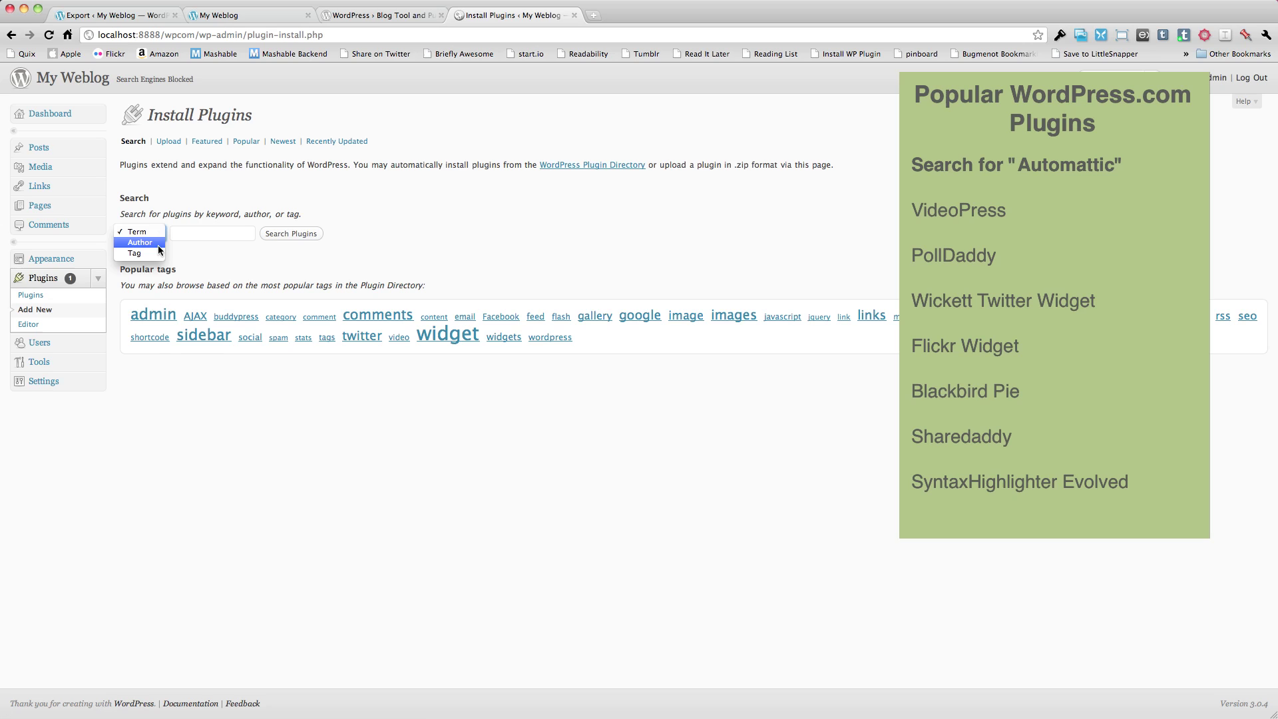
{"action": "left_click", "coordinate": [139, 242]}
{"action": "left_click", "coordinate": [193, 234]}
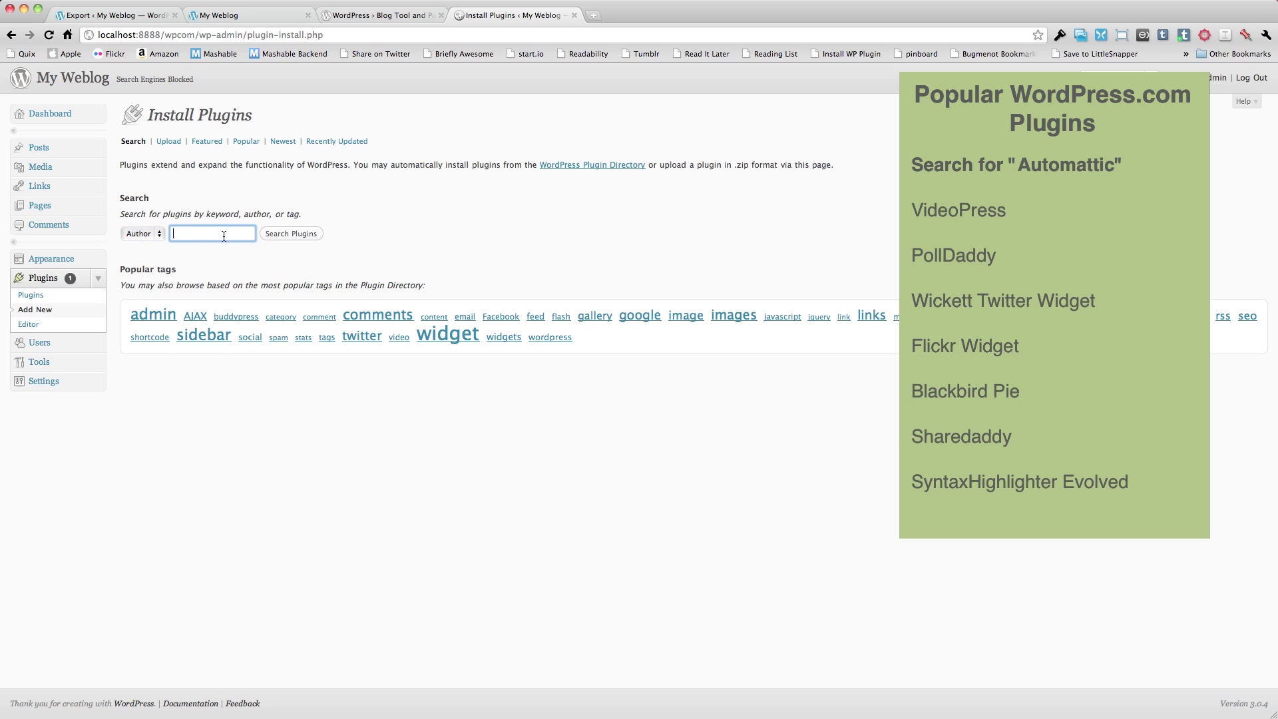
{"action": "type", "text": "automattic"}
{"action": "key", "text": "Return"}
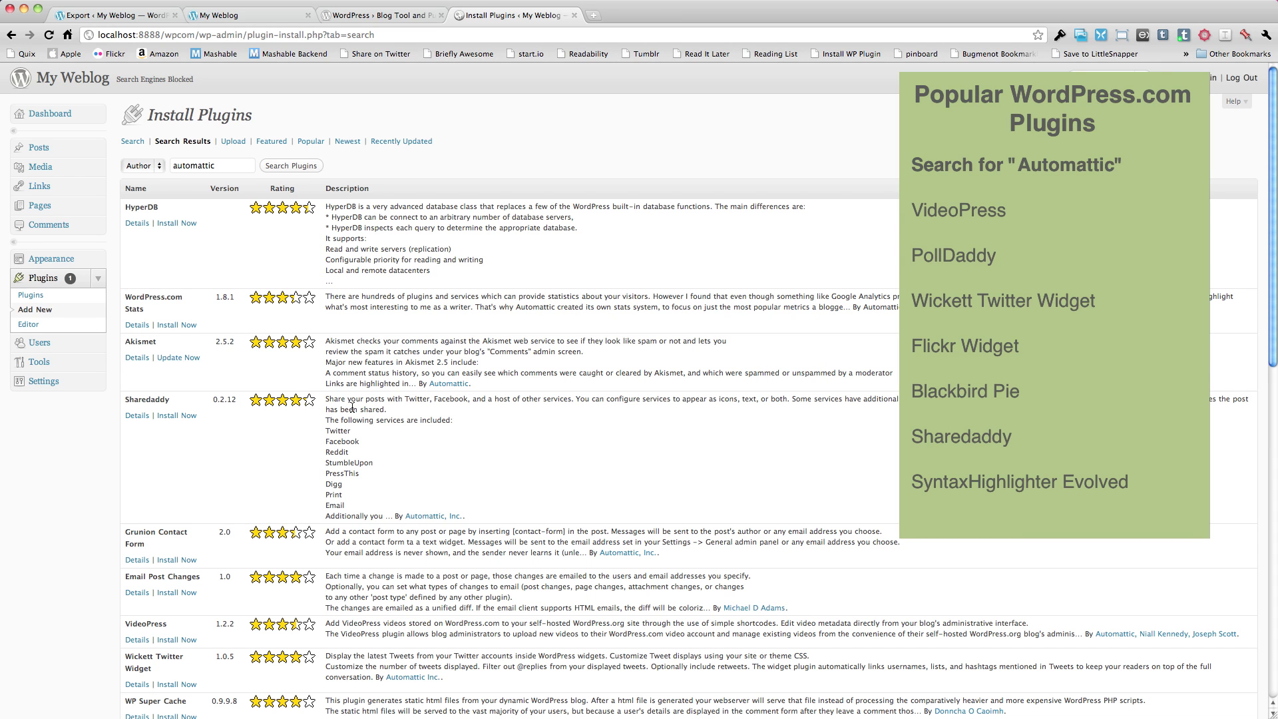
Install and activate VideoPress 1.2.2 from the search results.
{"action": "scroll", "coordinate": [463, 491], "scroll_direction": "down", "scroll_amount": 5}
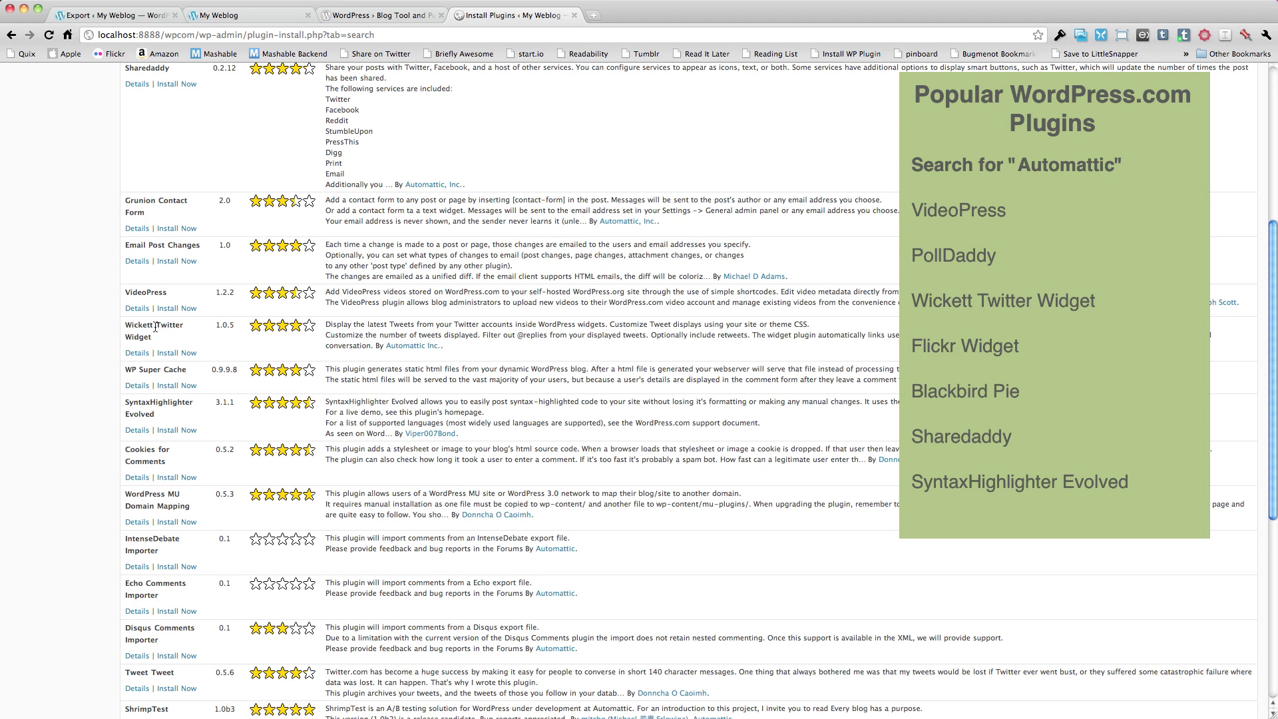
{"action": "left_click", "coordinate": [172, 309]}
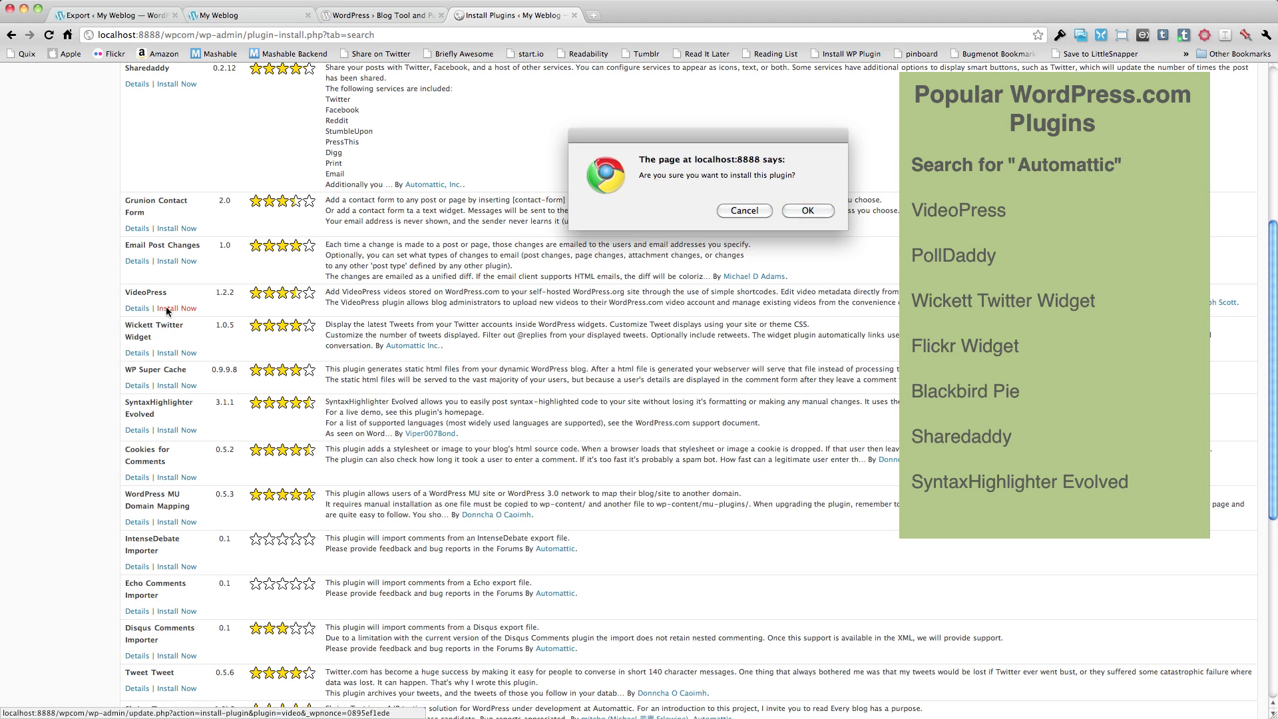
{"action": "left_click", "coordinate": [807, 211]}
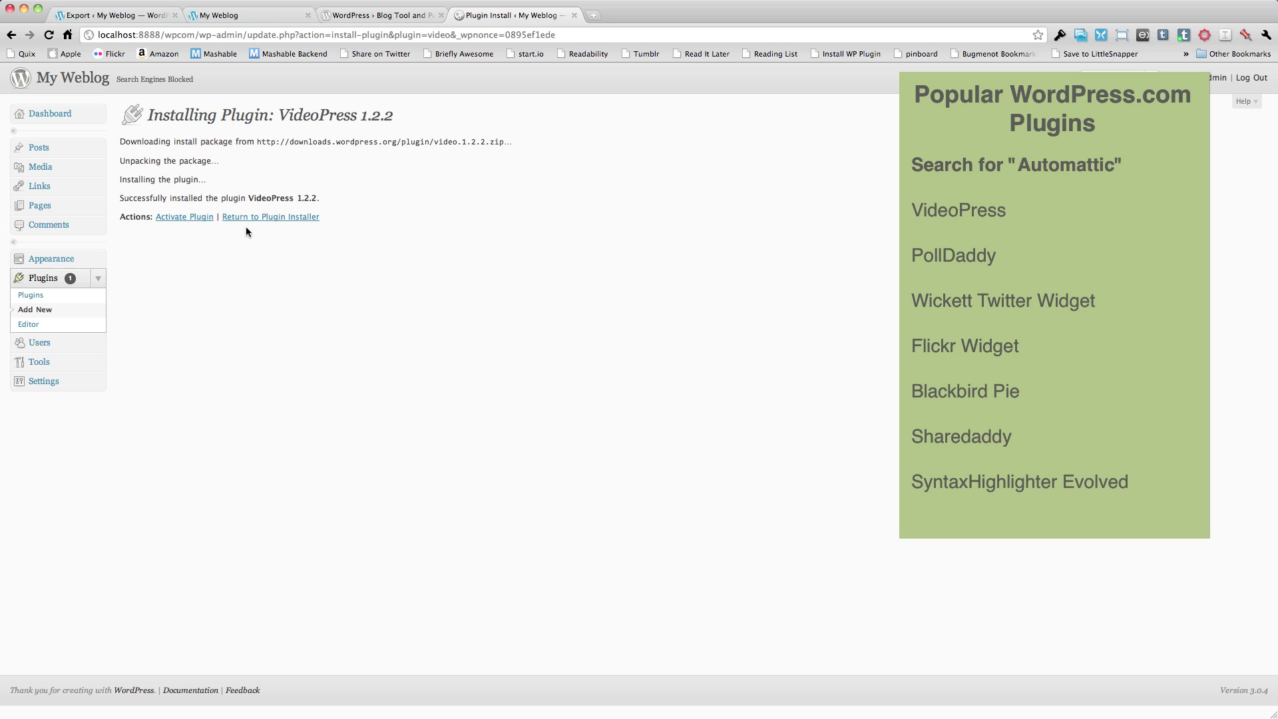
{"action": "left_click", "coordinate": [167, 218]}
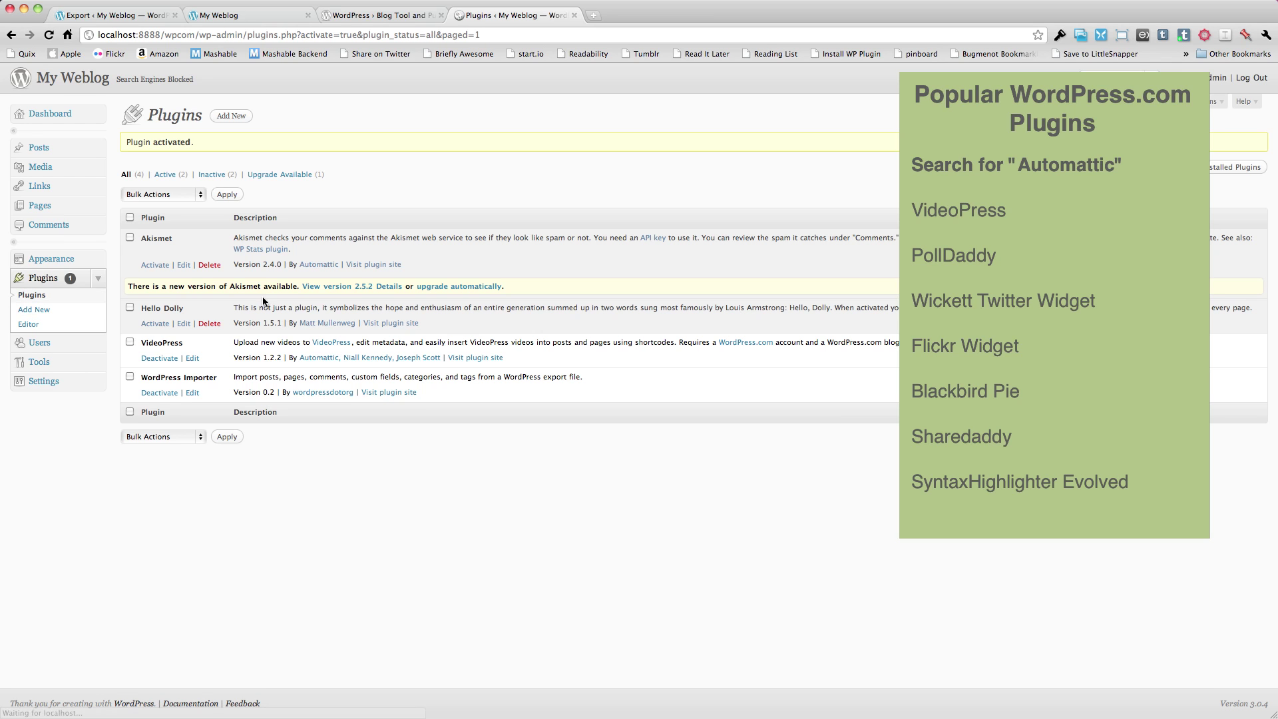
{"action": "left_click", "coordinate": [231, 116]}
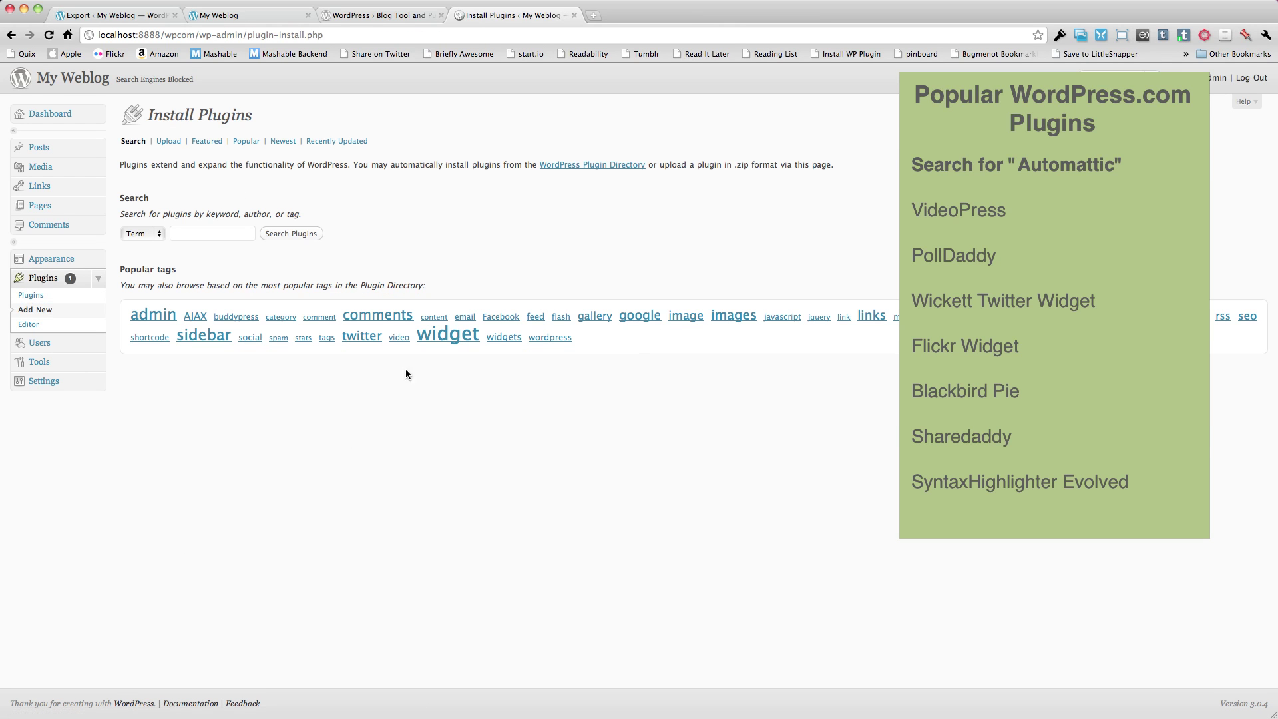
Search plugins by author 'automattic', then install and activate the Wickett Twitter Widget.
{"action": "left_click", "coordinate": [142, 233]}
{"action": "left_click", "coordinate": [140, 245]}
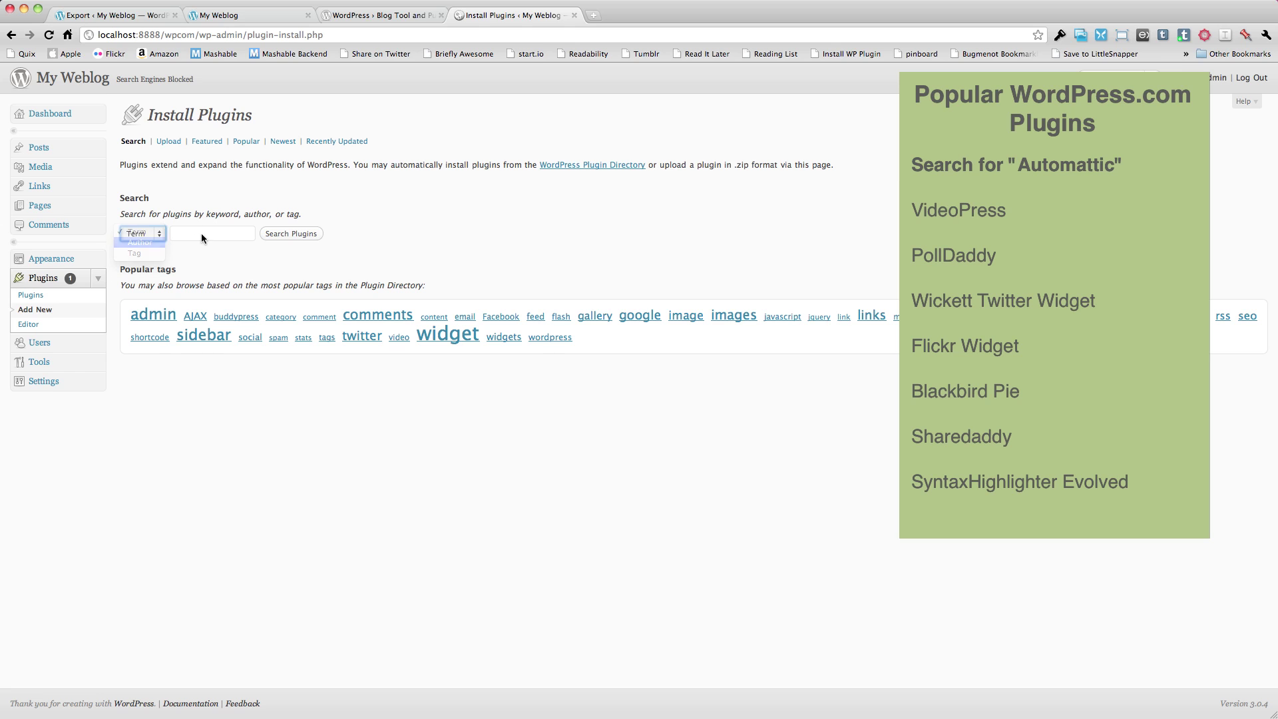
{"action": "left_click", "coordinate": [205, 233]}
{"action": "type", "text": "automatt"}
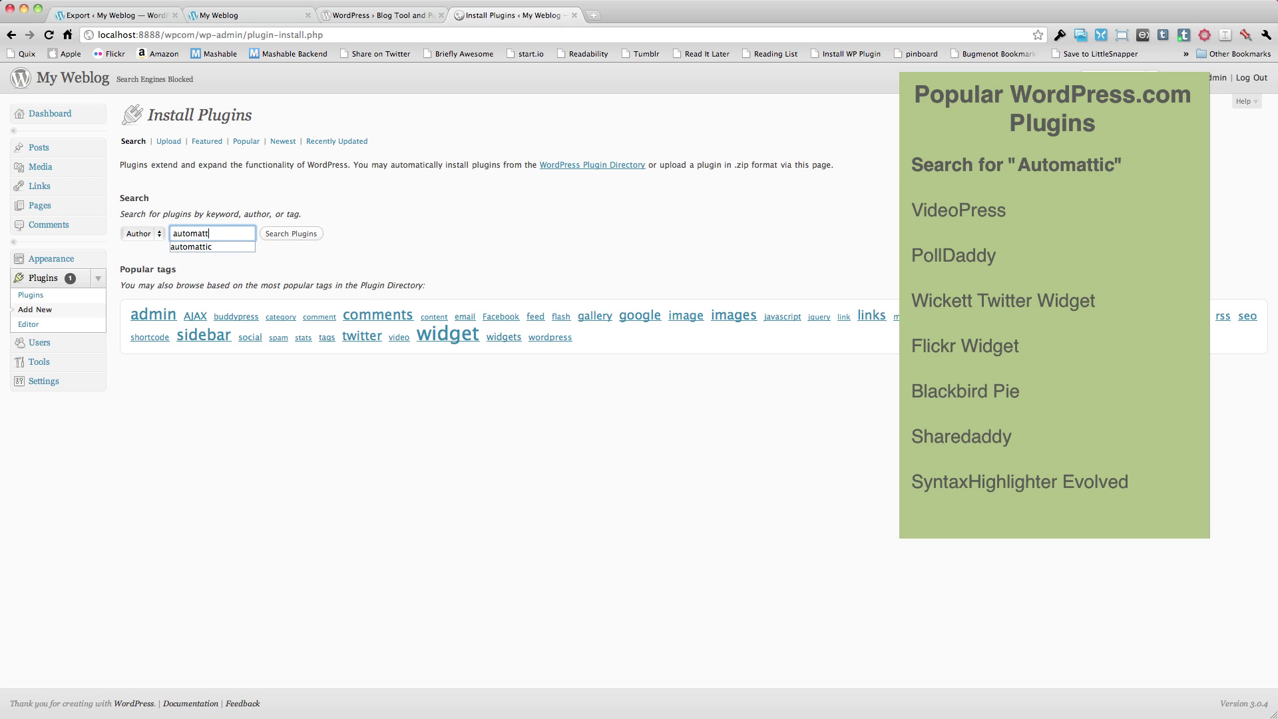
{"action": "type", "text": "ic"}
{"action": "key", "text": "Return"}
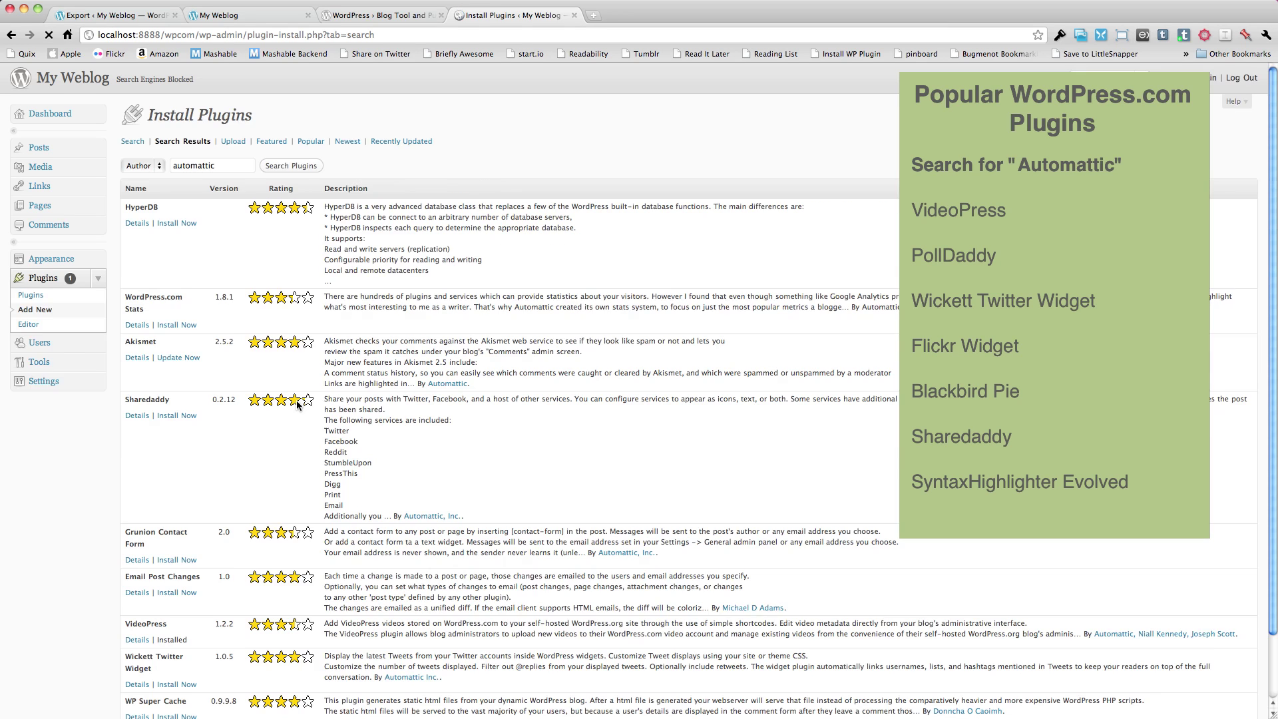
{"action": "scroll", "coordinate": [297, 401], "scroll_direction": "down", "scroll_amount": 5}
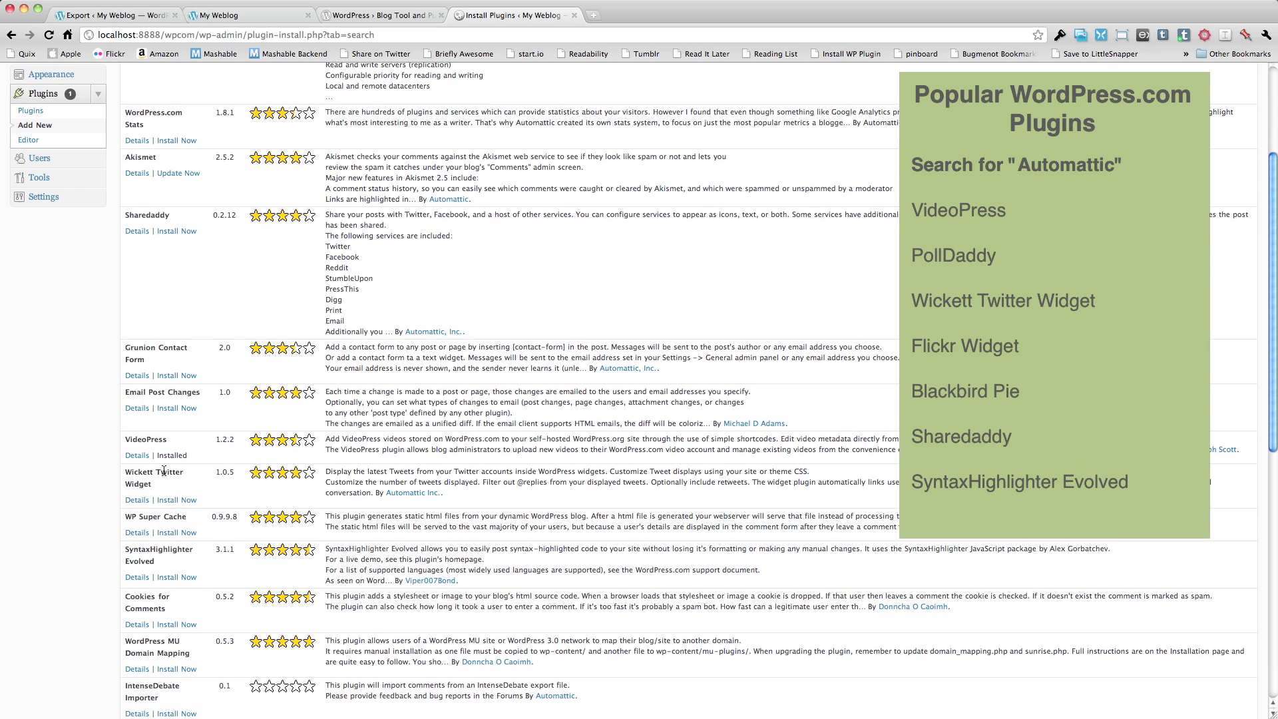
{"action": "left_click", "coordinate": [184, 500]}
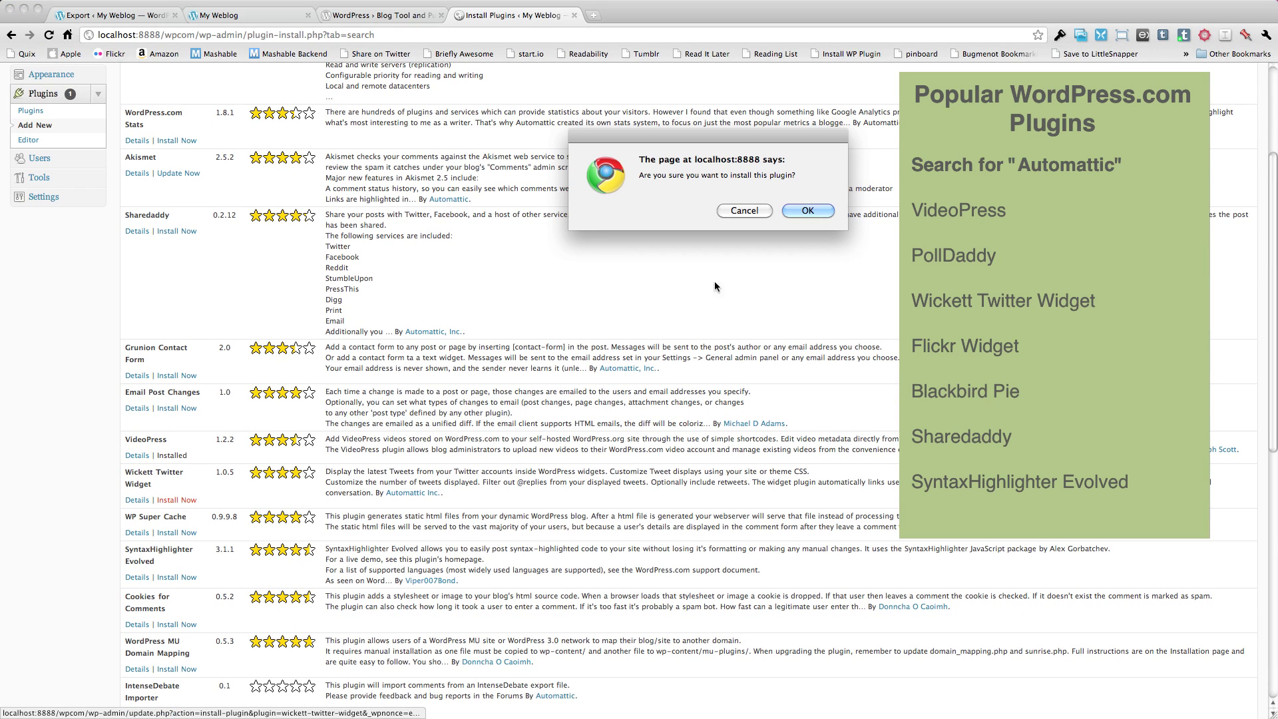
{"action": "left_click", "coordinate": [825, 211]}
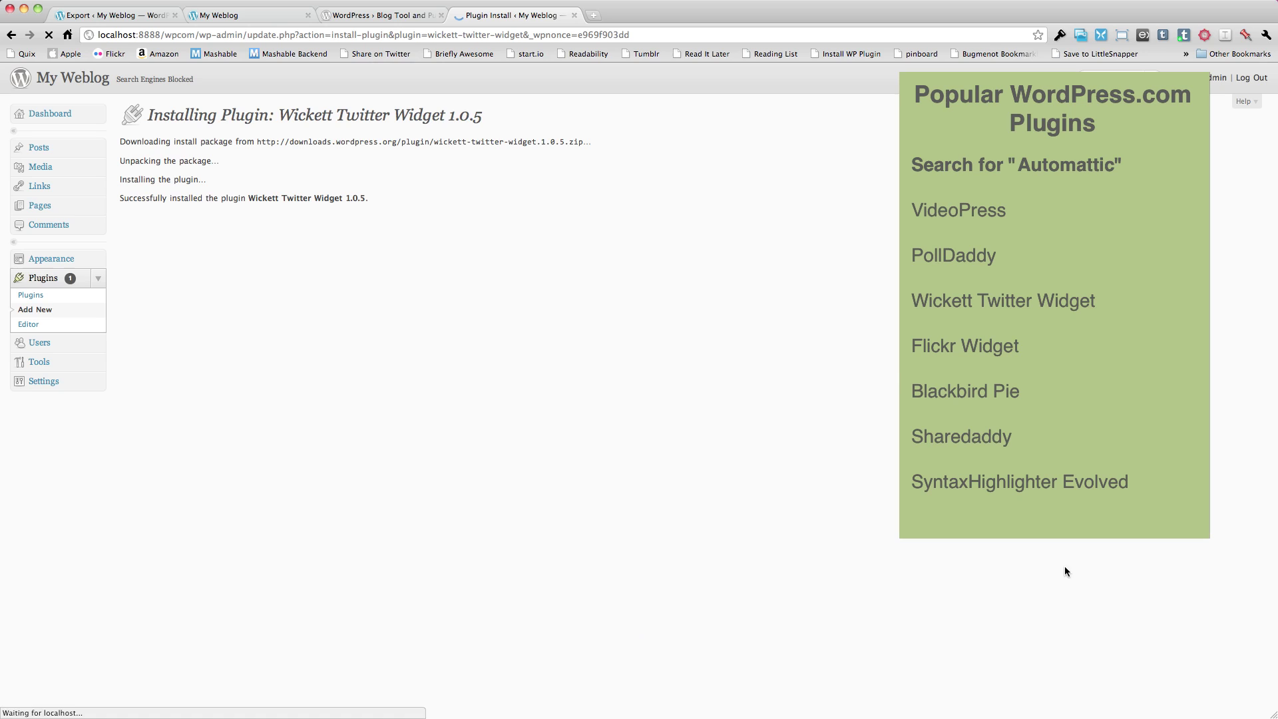
{"action": "left_click", "coordinate": [184, 217]}
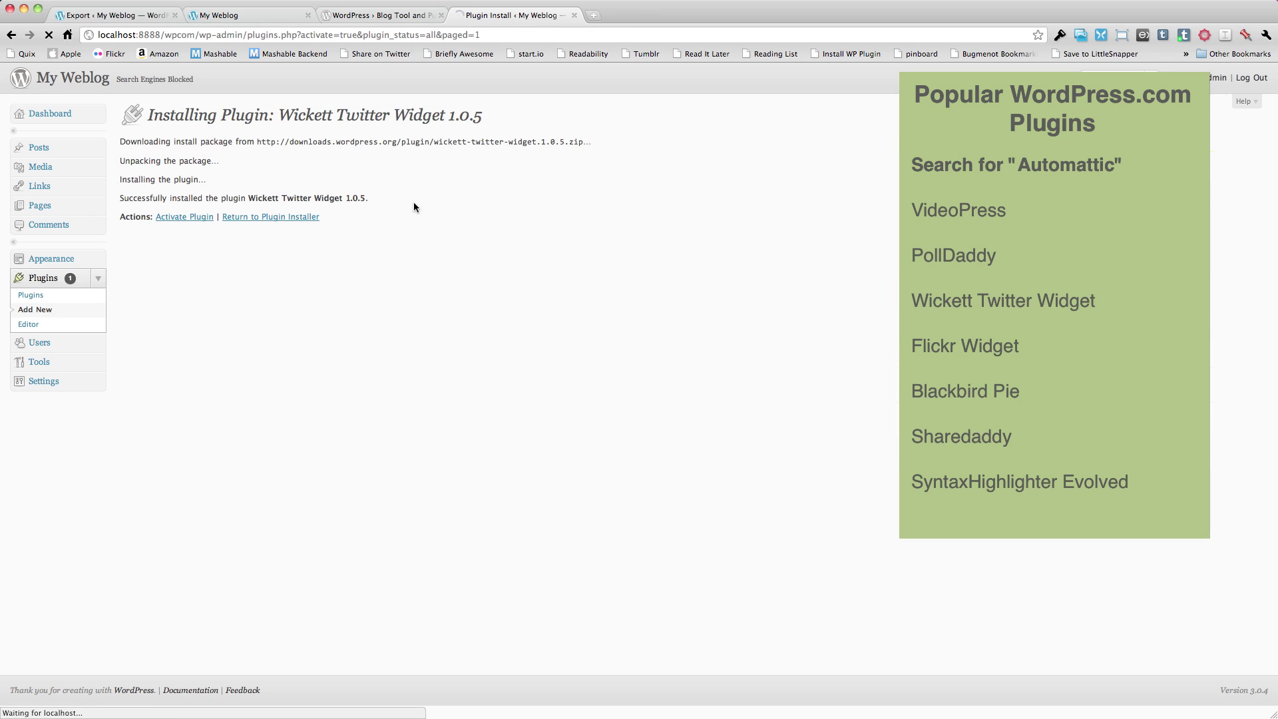
Search for 'polldaddy', then install and activate the PollDaddy Polls & Ratings plugin.
{"action": "left_click", "coordinate": [234, 118]}
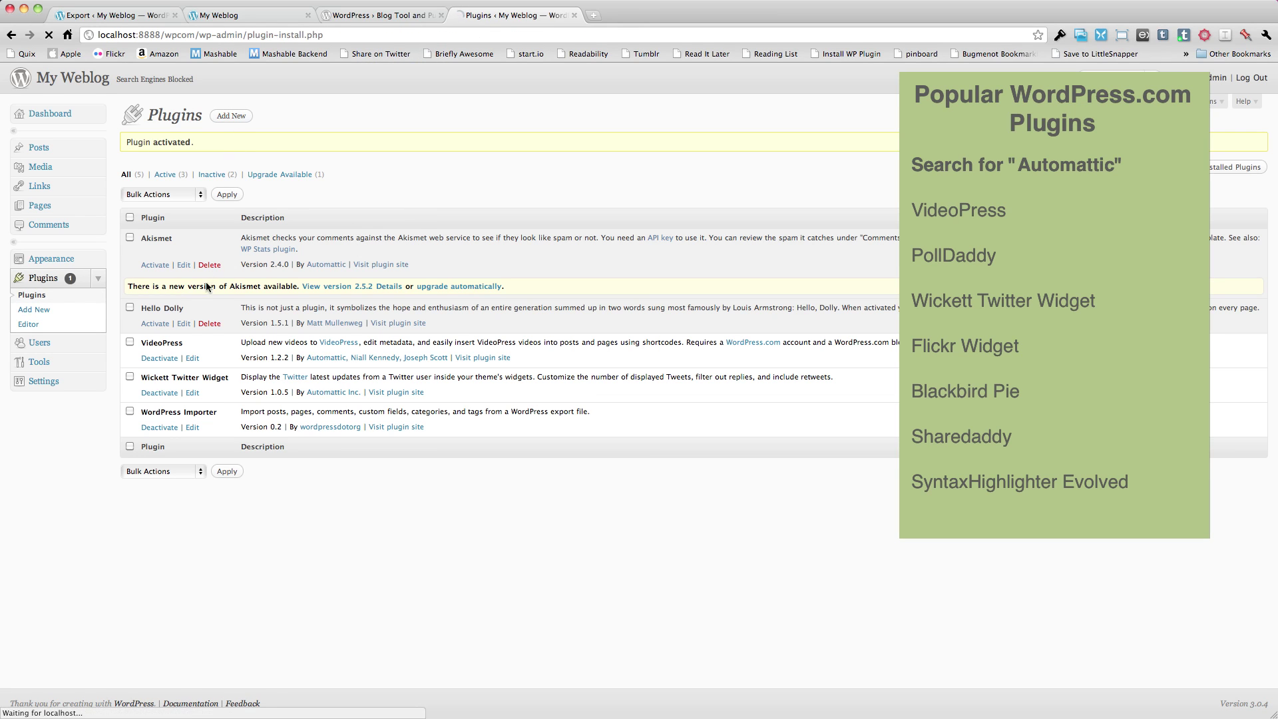
{"action": "left_click", "coordinate": [198, 234]}
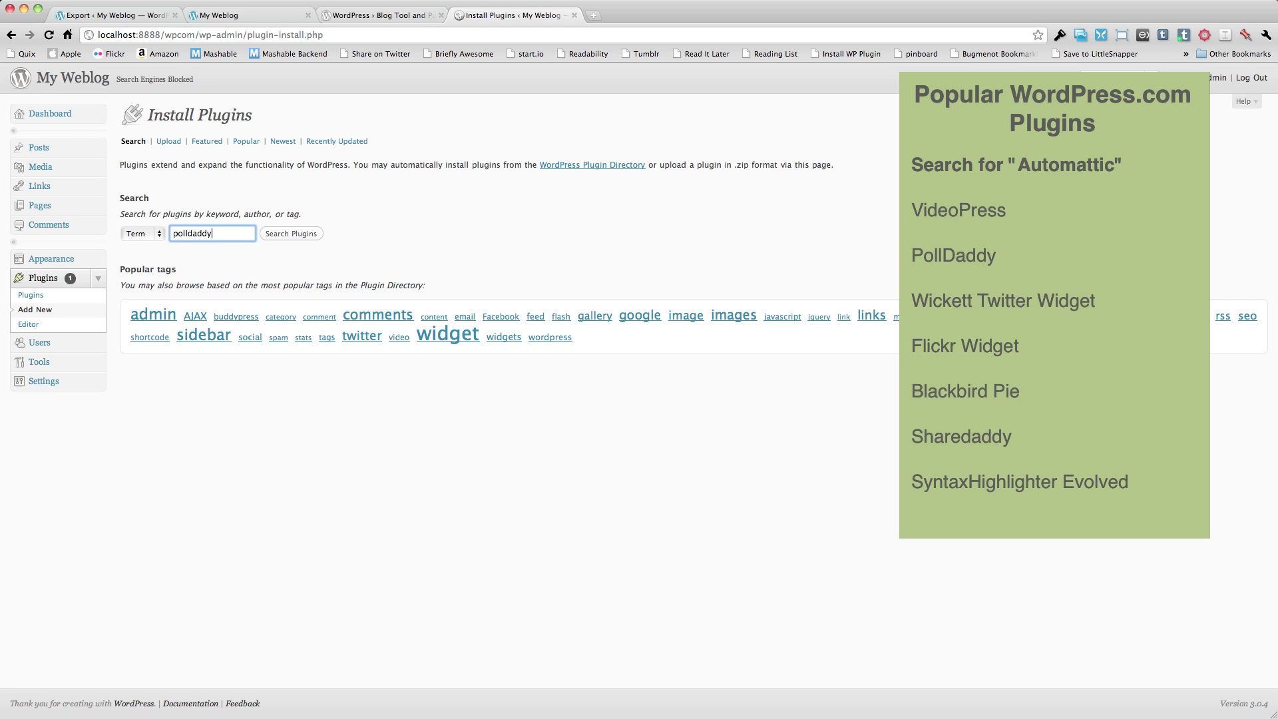
{"action": "type", "text": "polldaddy"}
{"action": "key", "text": "Return"}
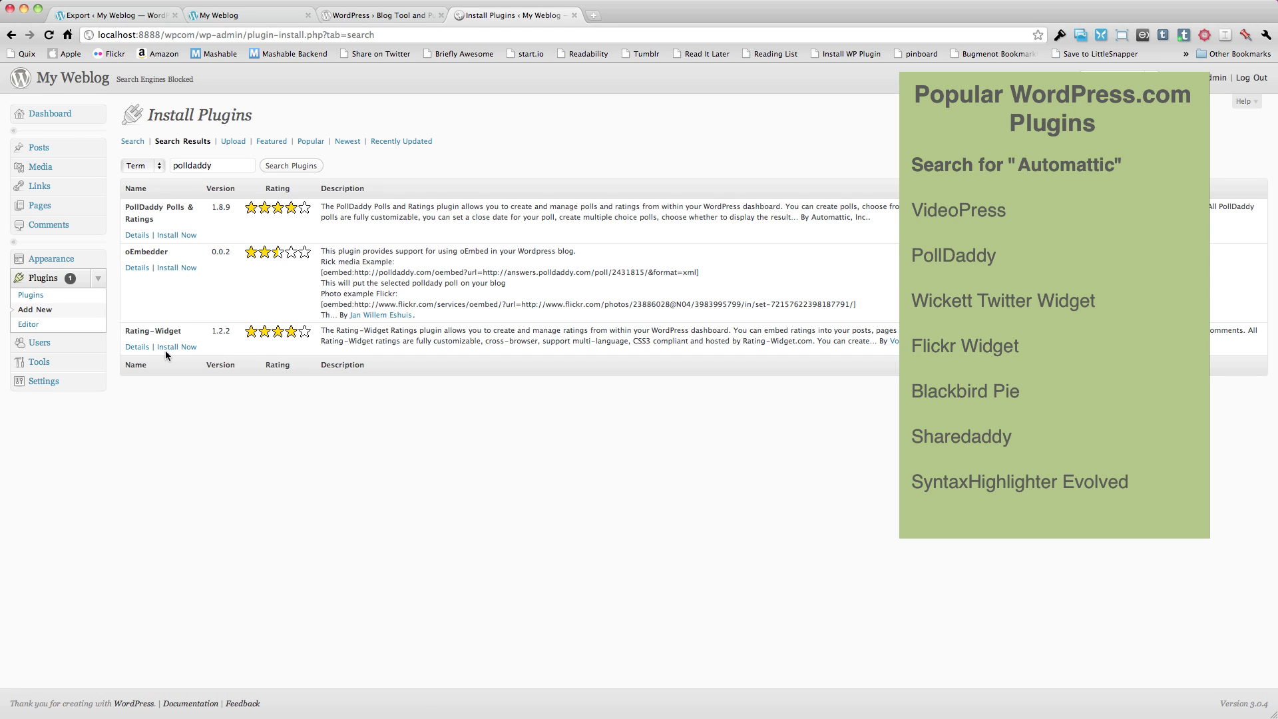
{"action": "left_click", "coordinate": [176, 235]}
{"action": "left_click", "coordinate": [816, 213]}
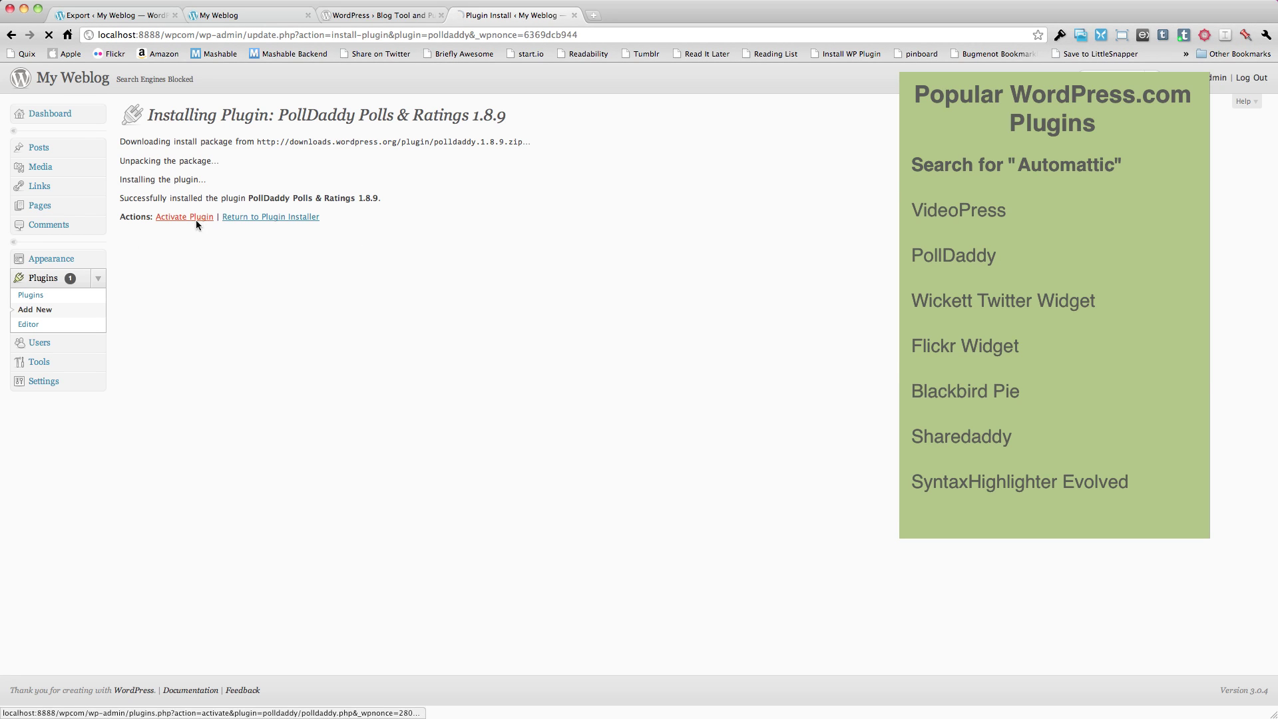
{"action": "left_click", "coordinate": [194, 218]}
{"action": "left_click", "coordinate": [233, 117]}
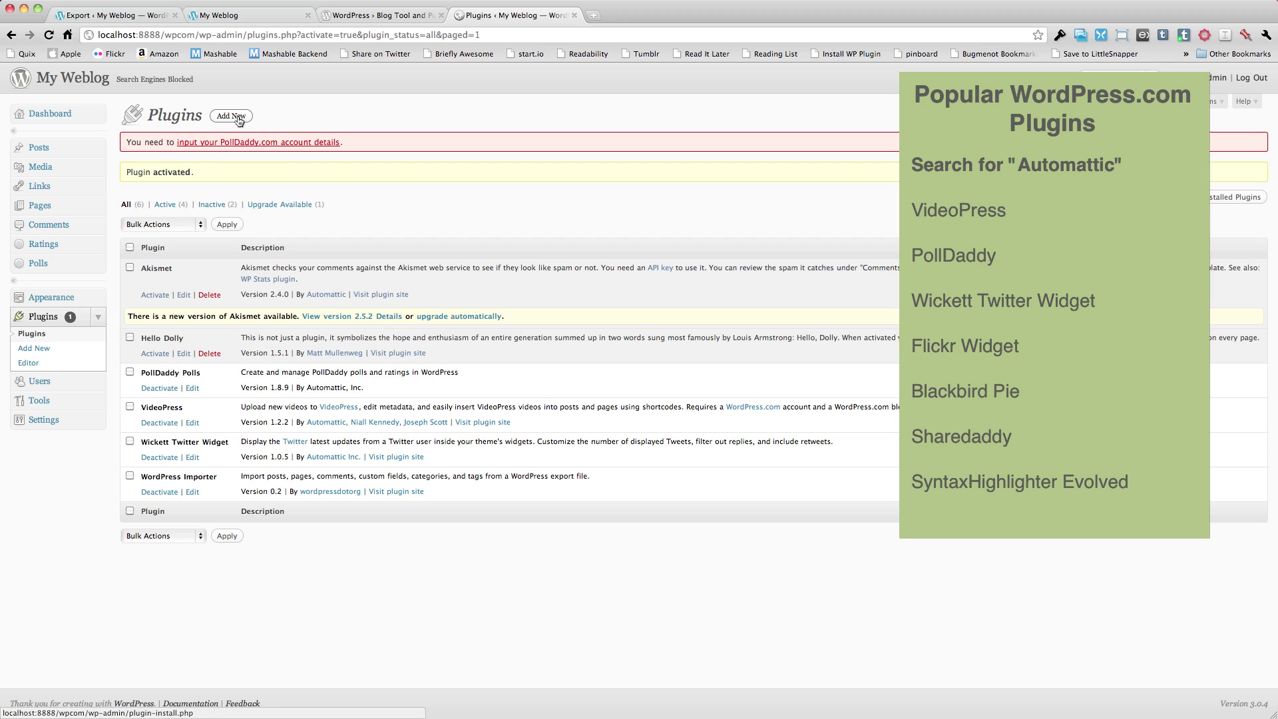
Search plugins for 'flickr widget' and install the Flickr Widget plugin.
{"action": "left_click", "coordinate": [211, 268]}
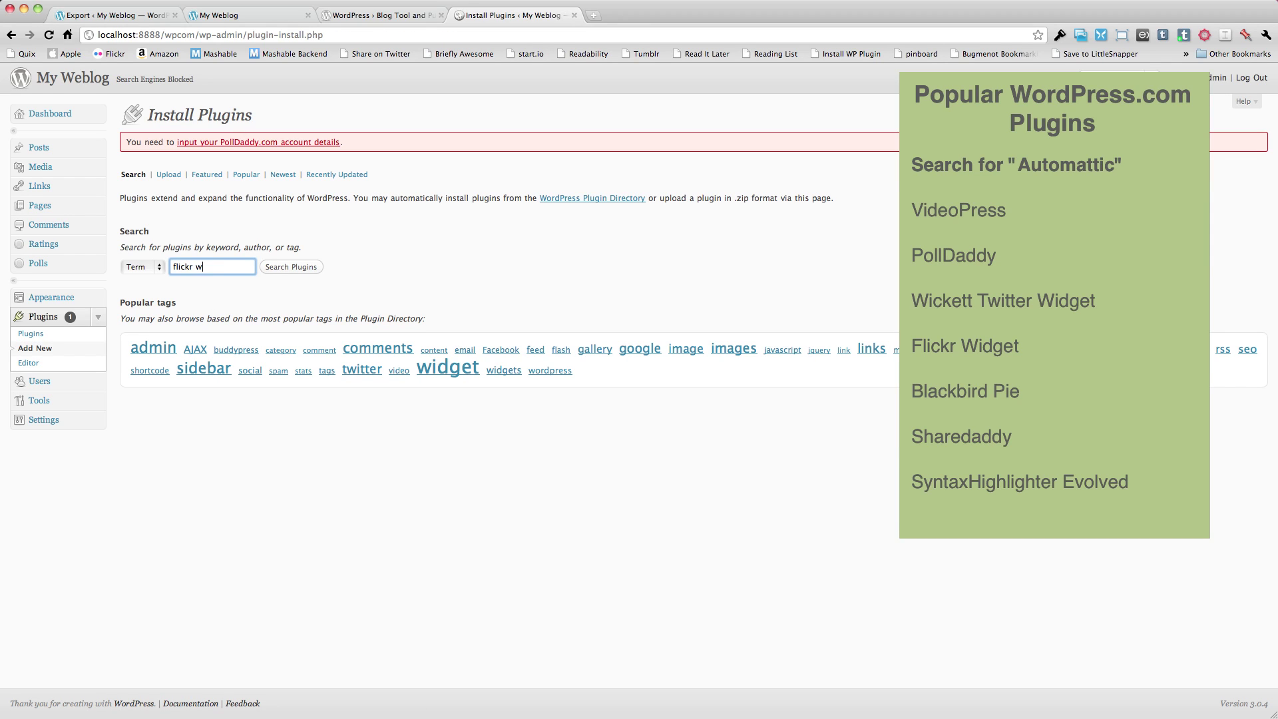
{"action": "key", "text": "Return"}
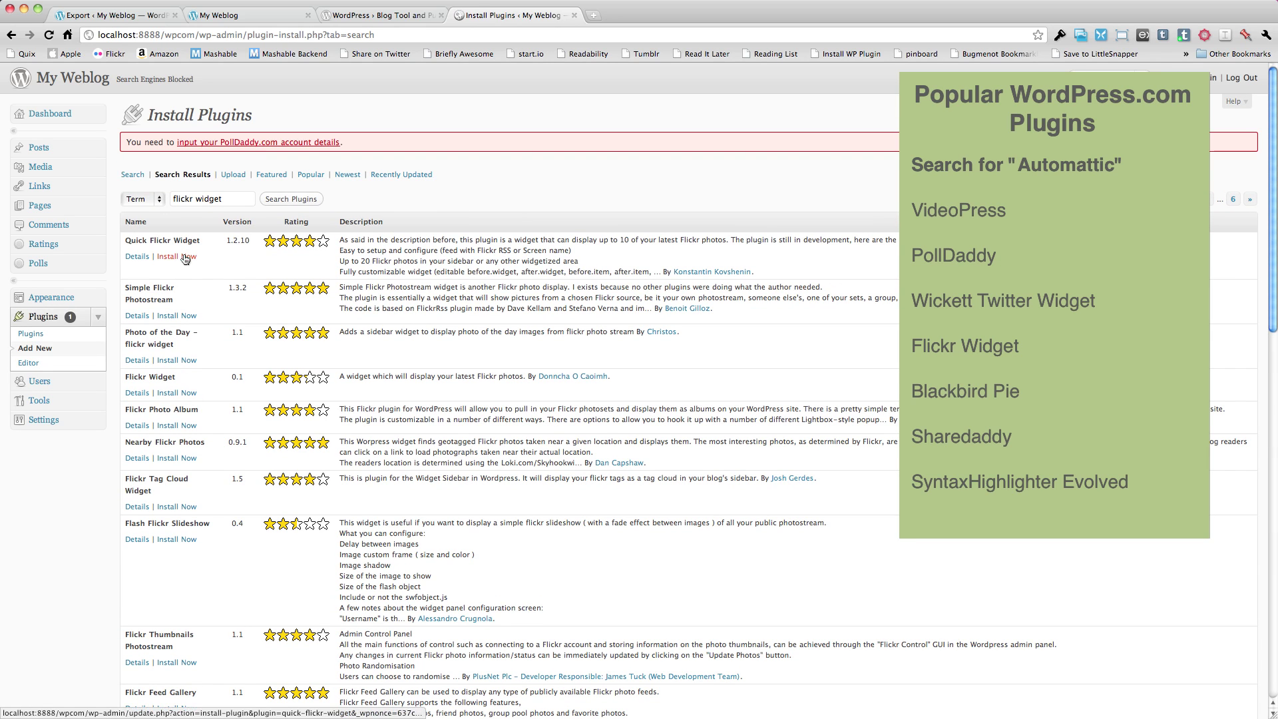
{"action": "scroll", "coordinate": [181, 364], "scroll_direction": "down", "scroll_amount": 1}
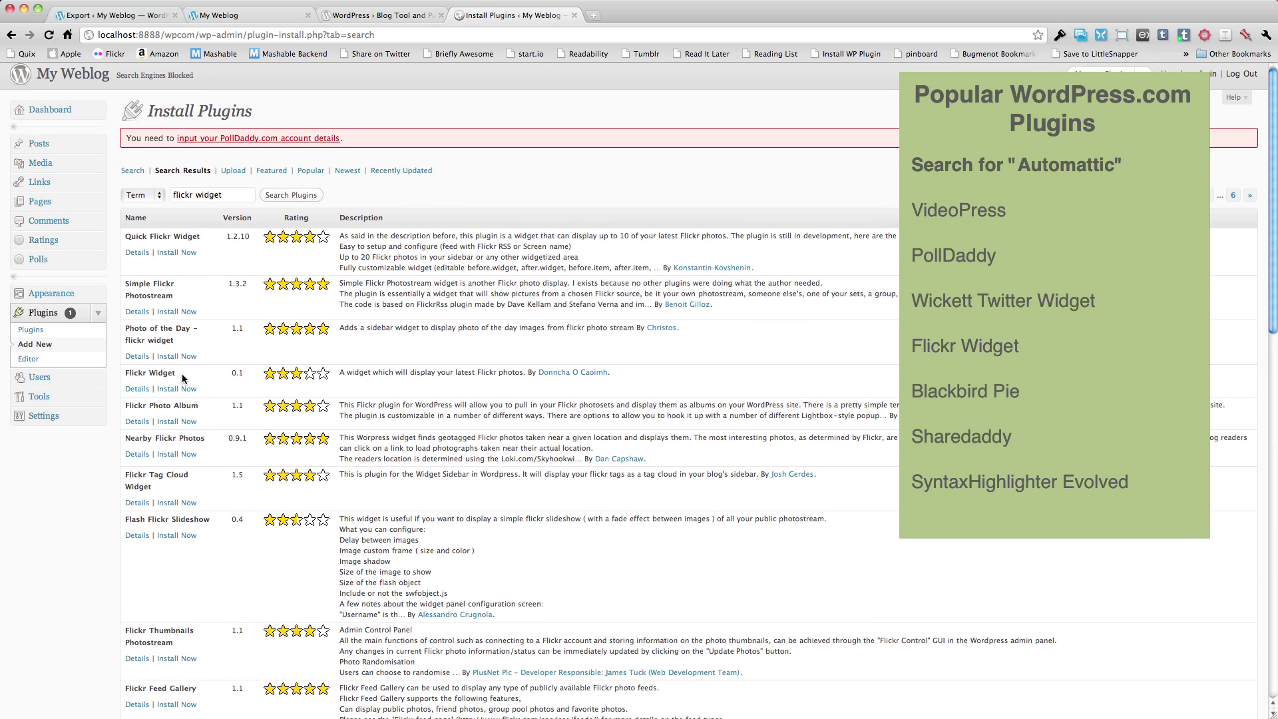
{"action": "left_click", "coordinate": [179, 390]}
{"action": "left_click", "coordinate": [805, 210]}
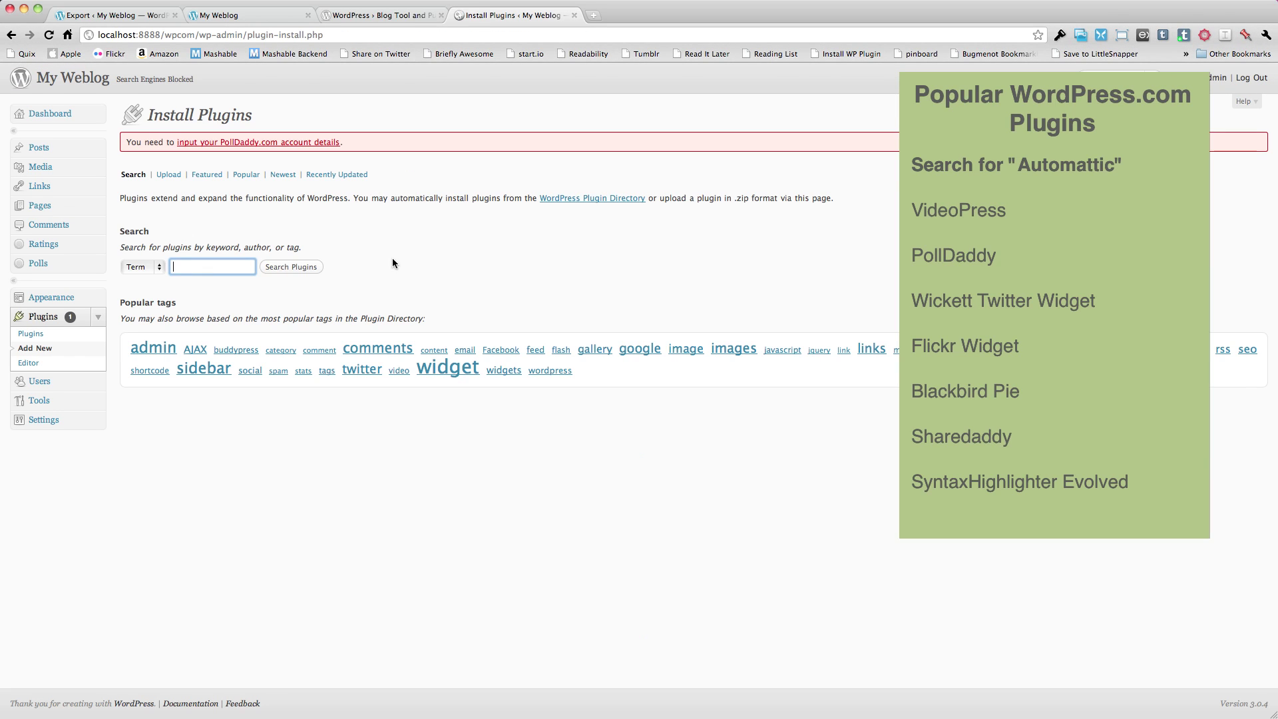
Search for 'blackb', then install and activate the Twitter Blackbird Pie plugin.
{"action": "type", "text": "blackbird pie"}
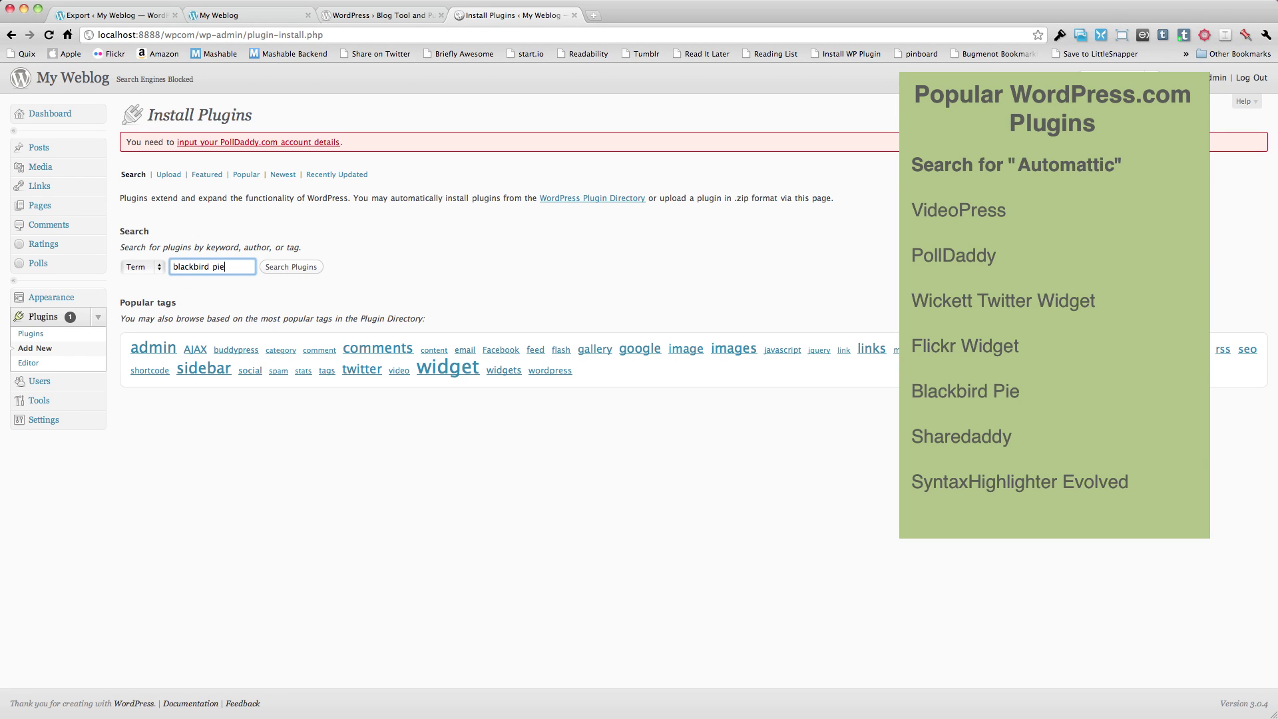
{"action": "key", "text": "Return"}
{"action": "left_click", "coordinate": [182, 273]}
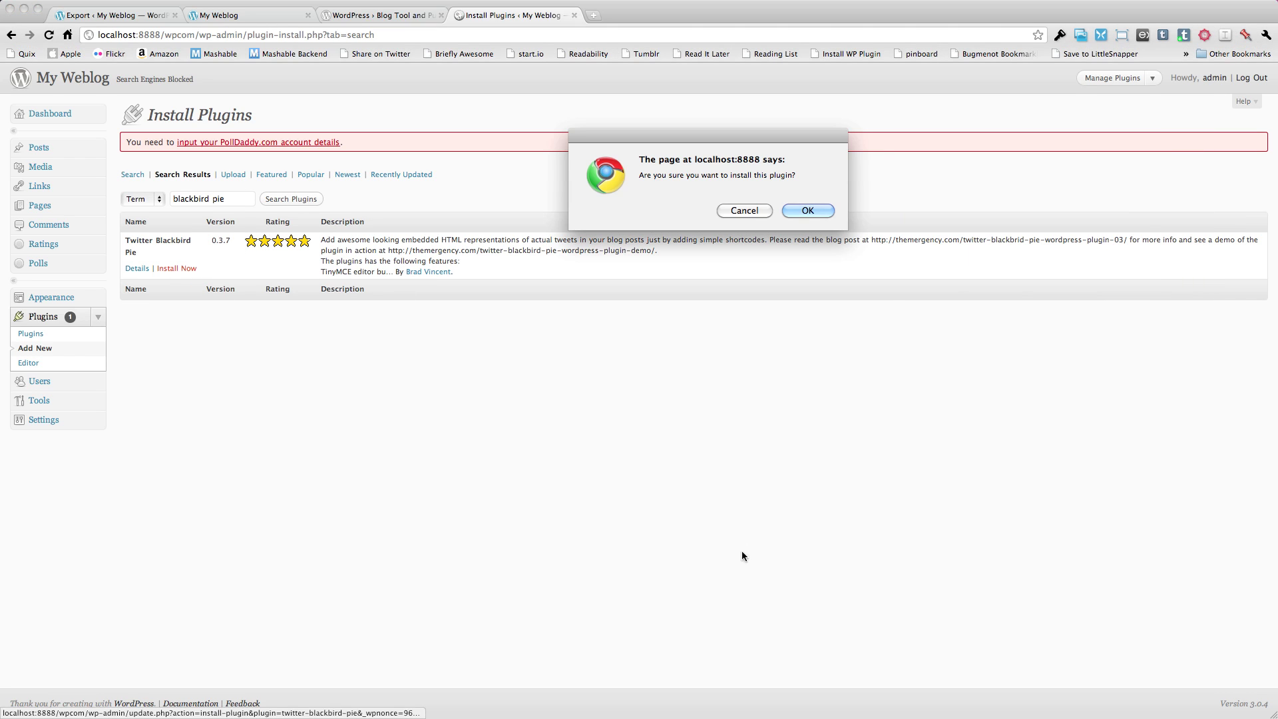
{"action": "left_click", "coordinate": [808, 210]}
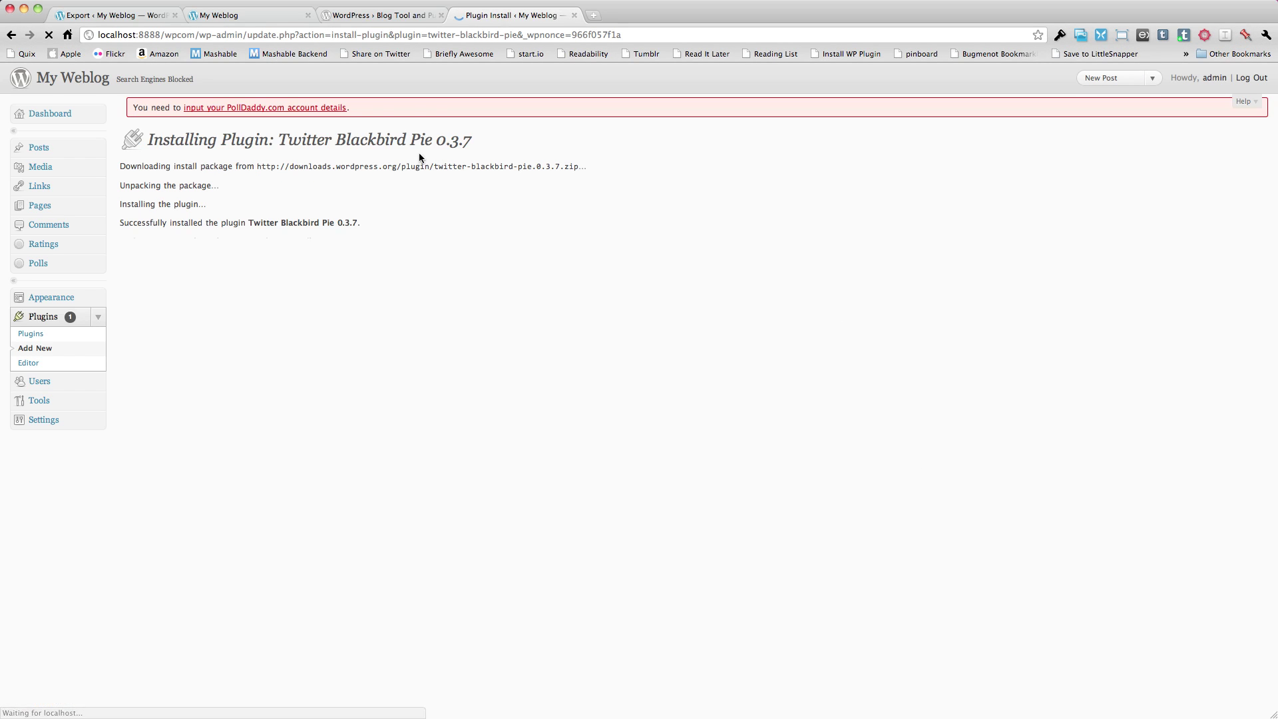
{"action": "left_click", "coordinate": [196, 244]}
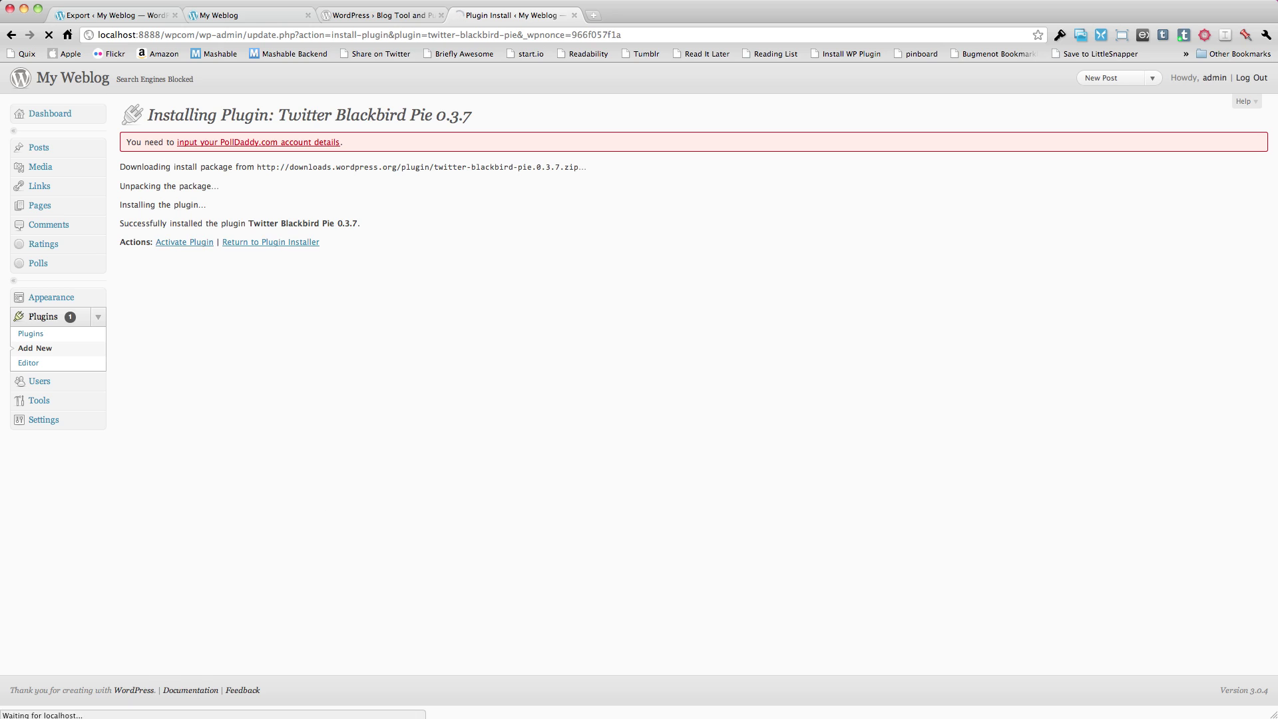
View the self-hosted blog's front page, scrolling through it and reloading it.
{"action": "left_click", "coordinate": [65, 77]}
{"action": "scroll", "coordinate": [1028, 384], "scroll_direction": "down", "scroll_amount": 2}
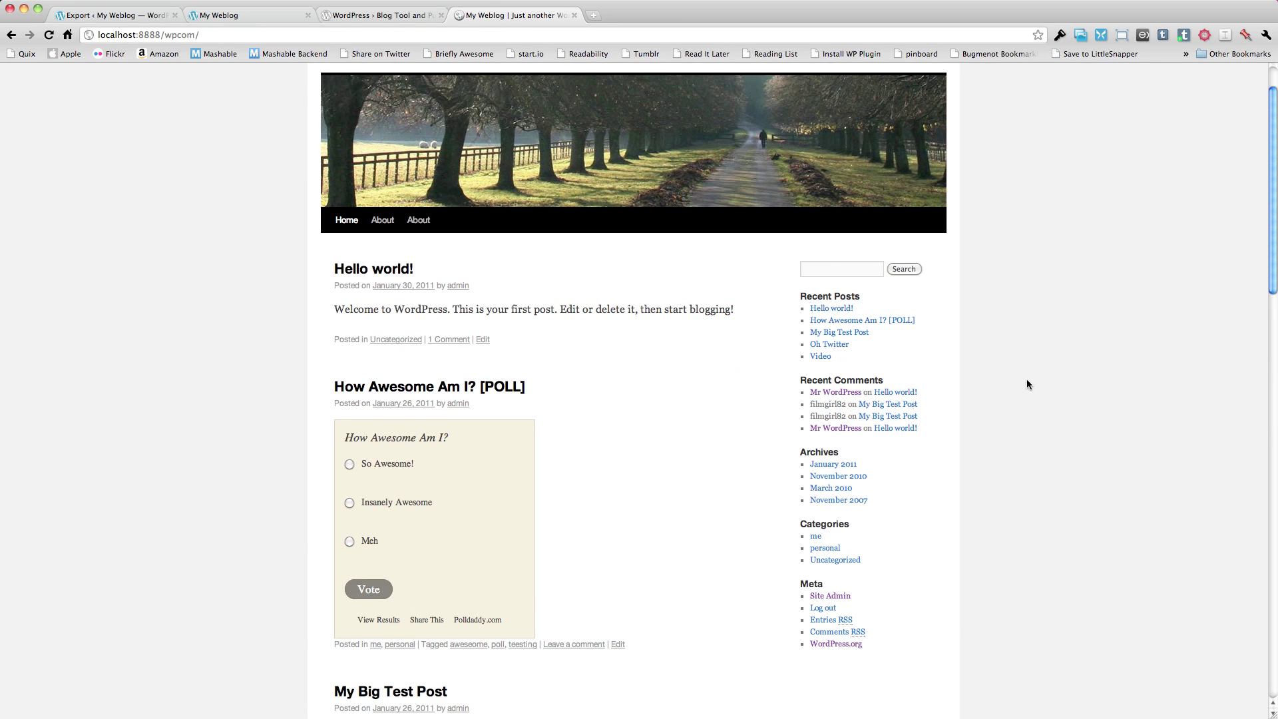
{"action": "scroll", "coordinate": [1026, 380], "scroll_direction": "down", "scroll_amount": 15}
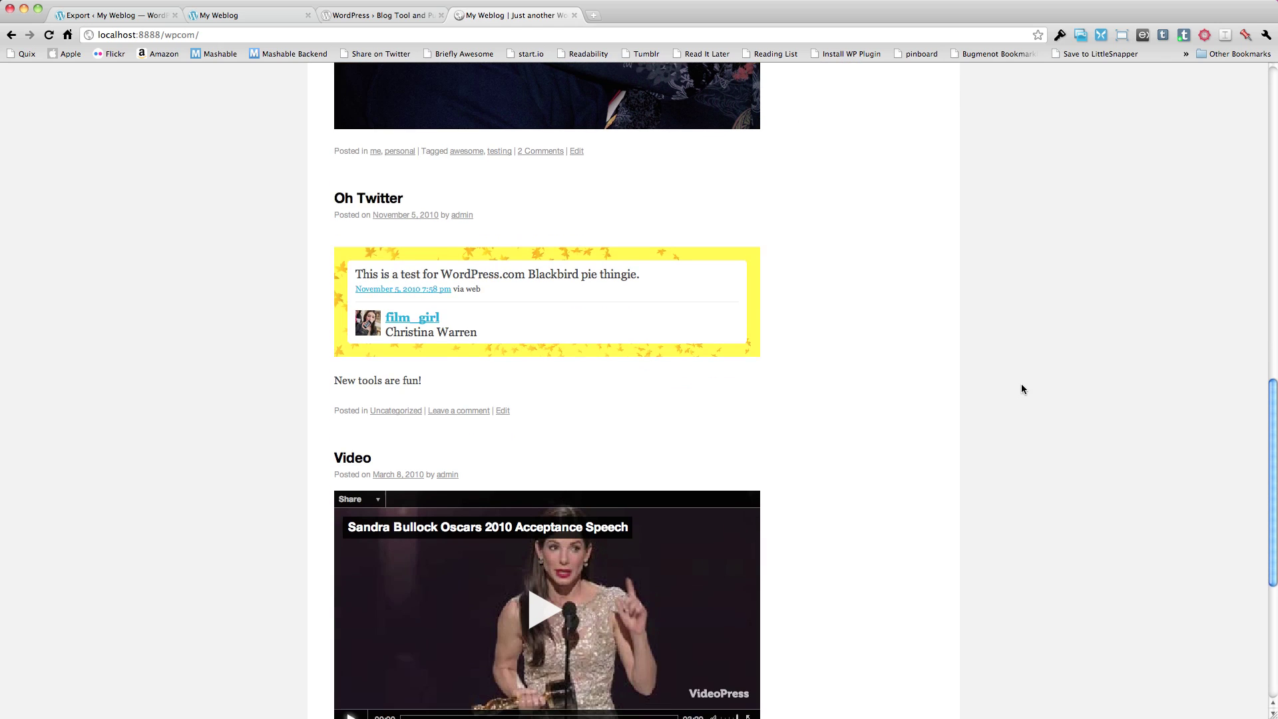
{"action": "scroll", "coordinate": [1056, 500], "scroll_direction": "down", "scroll_amount": 7}
{"action": "key", "text": "super+r"}
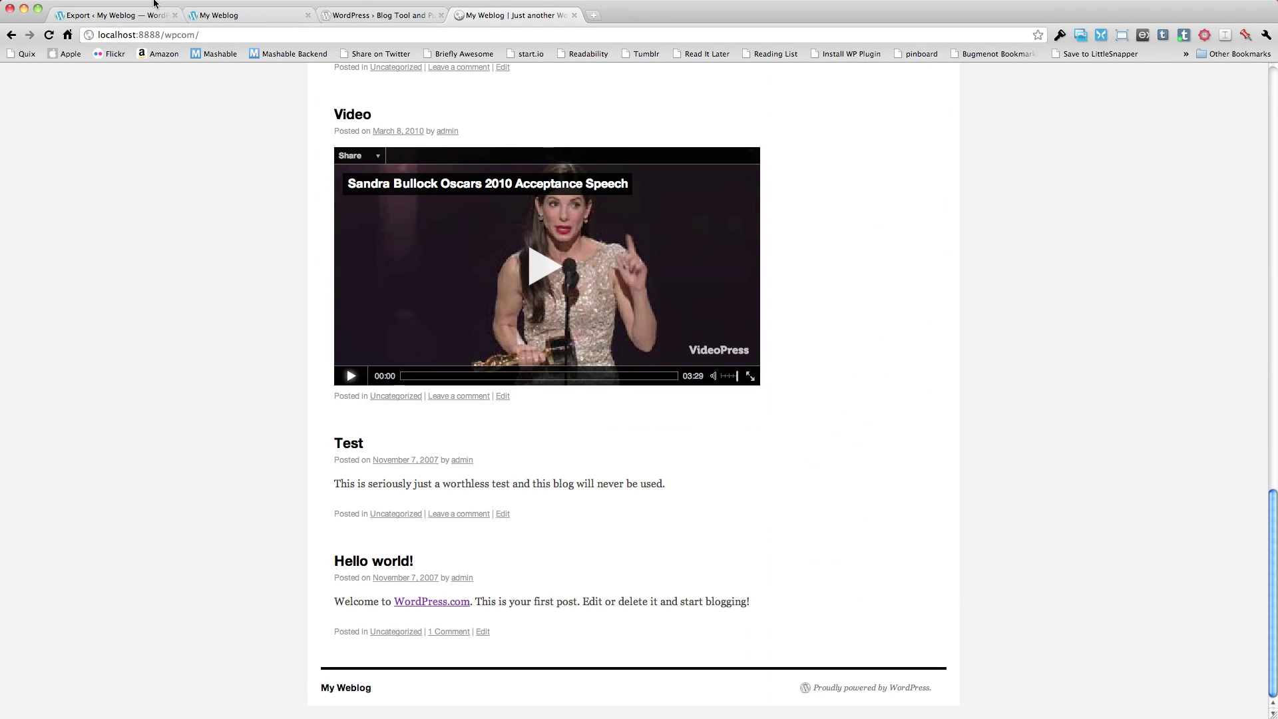
Scroll through the WordPress.com original blog, then switch back to the self-hosted blog.
{"action": "left_click", "coordinate": [220, 14]}
{"action": "scroll", "coordinate": [963, 370], "scroll_direction": "down", "scroll_amount": 5}
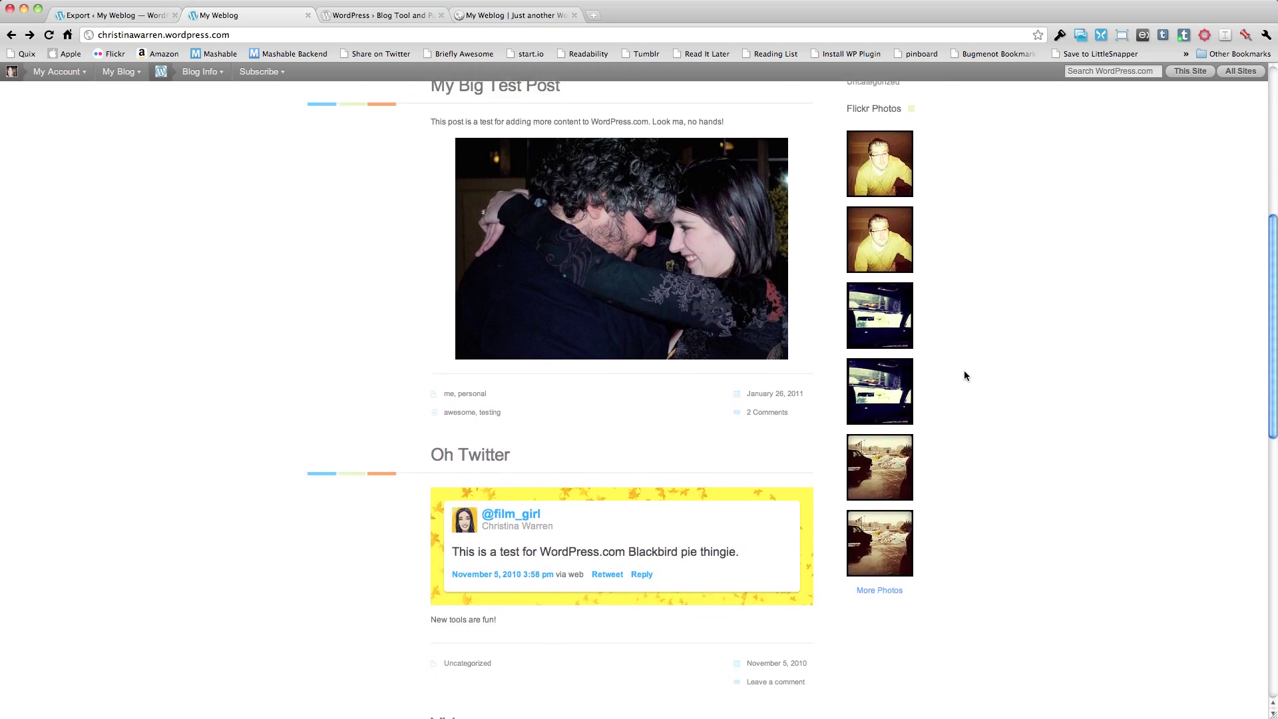
{"action": "scroll", "coordinate": [964, 370], "scroll_direction": "down", "scroll_amount": 15}
{"action": "scroll", "coordinate": [967, 370], "scroll_direction": "up", "scroll_amount": 20}
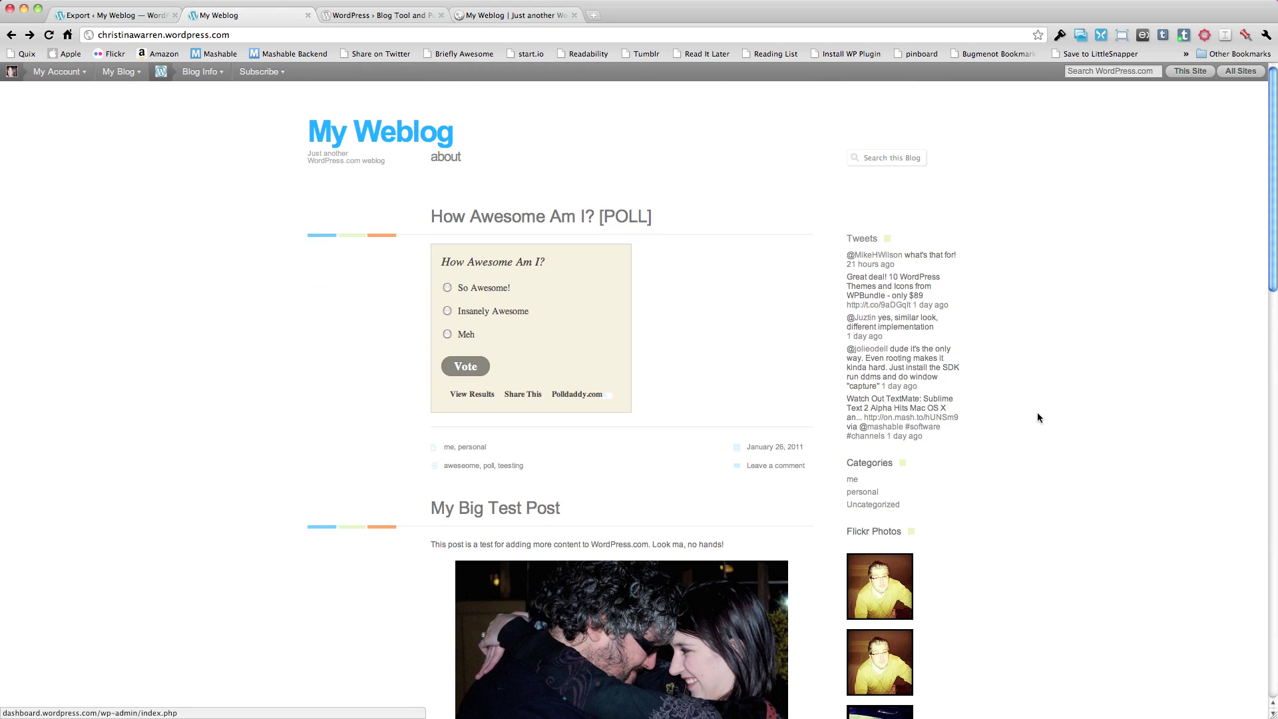
{"action": "scroll", "coordinate": [1005, 379], "scroll_direction": "down", "scroll_amount": 10}
{"action": "scroll", "coordinate": [1012, 390], "scroll_direction": "up", "scroll_amount": 10}
{"action": "left_click", "coordinate": [499, 15]}
{"action": "scroll", "coordinate": [991, 509], "scroll_direction": "up", "scroll_amount": 10}
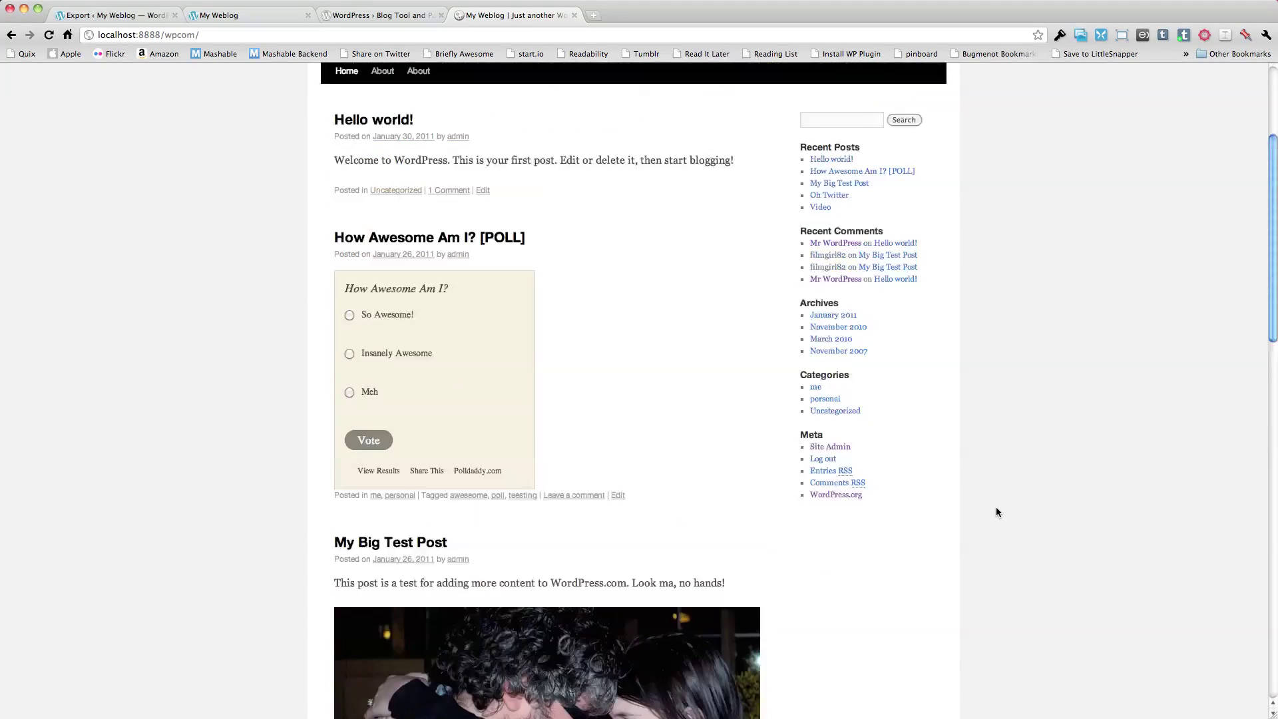
Check the original blog's footer theme credit (Neutra), then return to the local blog's address.
{"action": "left_click", "coordinate": [394, 23]}
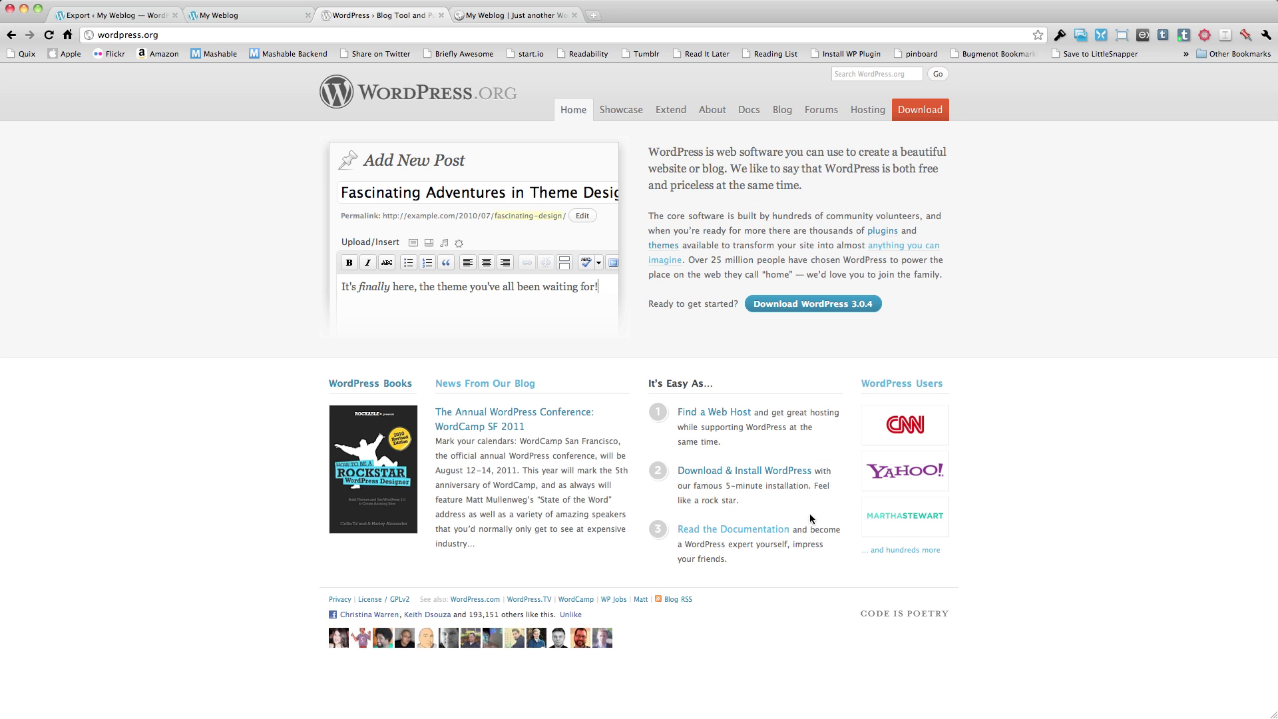
{"action": "left_click", "coordinate": [259, 16]}
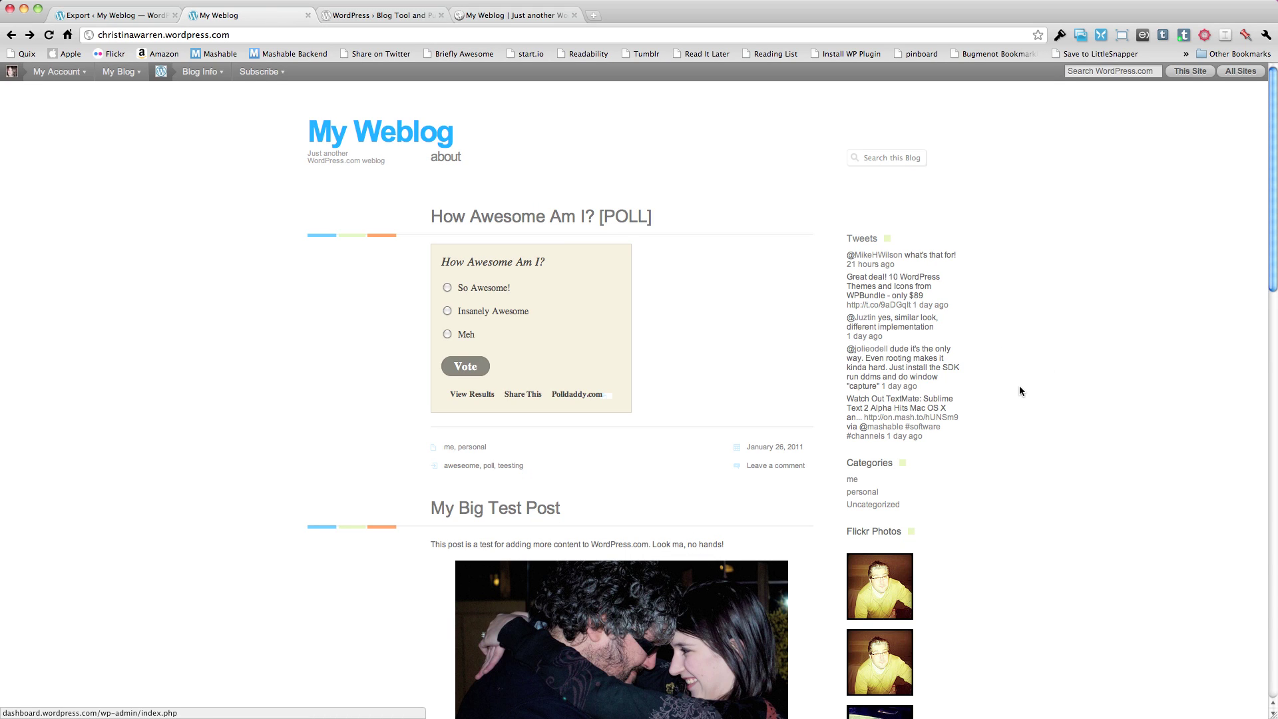
{"action": "scroll", "coordinate": [1146, 370], "scroll_direction": "down", "scroll_amount": 20}
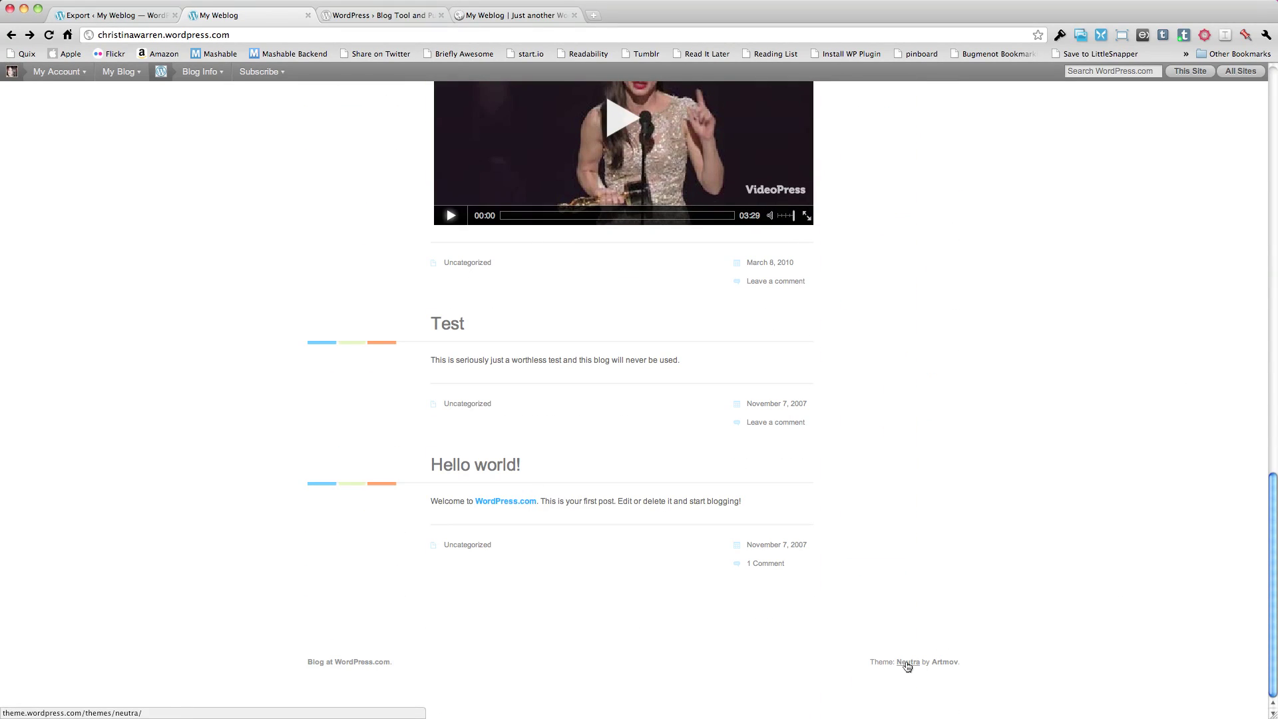
{"action": "left_click", "coordinate": [497, 19]}
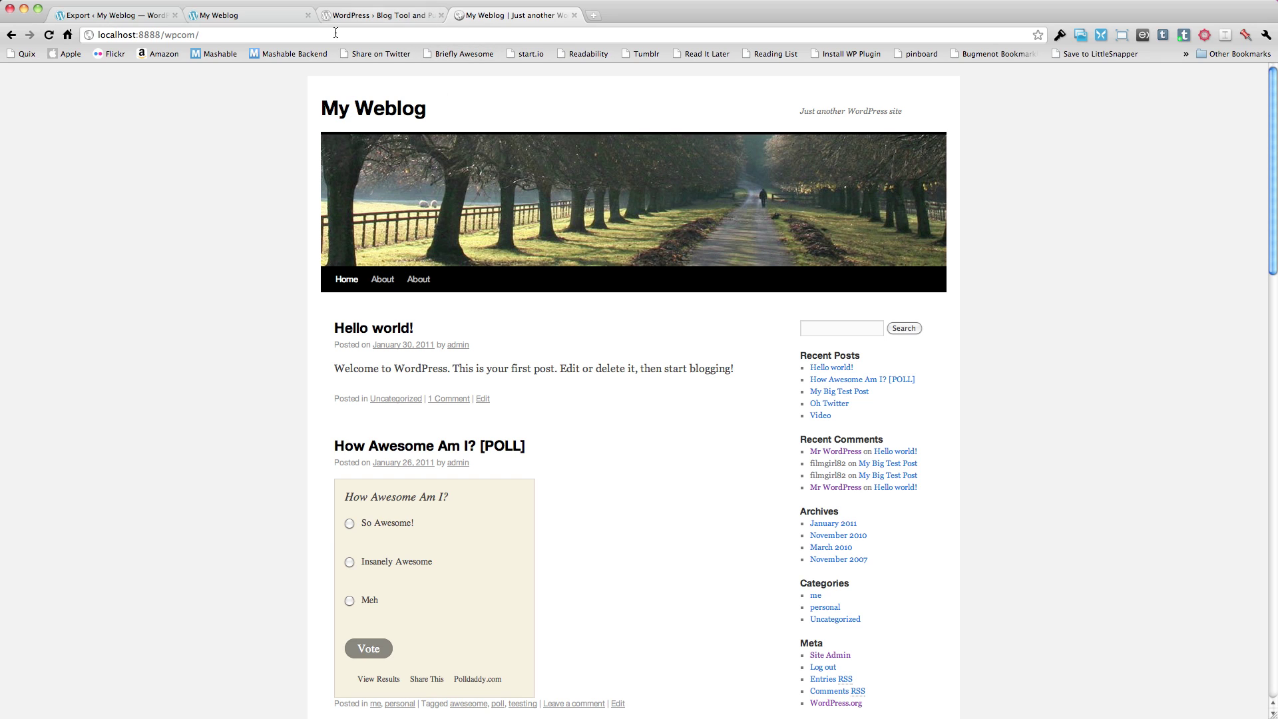
{"action": "left_click", "coordinate": [236, 37]}
Load the admin dashboard by appending 'wp-admin/' to the blog address.
{"action": "left_click", "coordinate": [237, 37]}
{"action": "type", "text": "wp"}
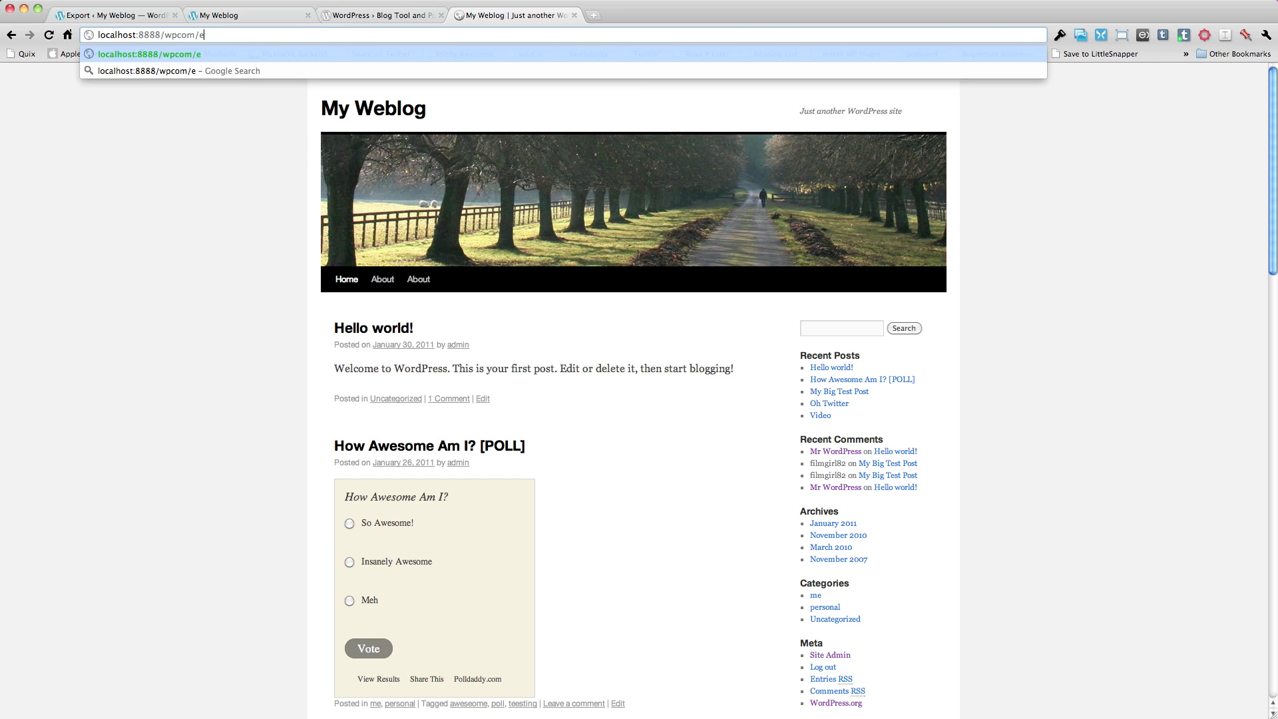
{"action": "type", "text": "-admin/"}
{"action": "key", "text": "Return"}
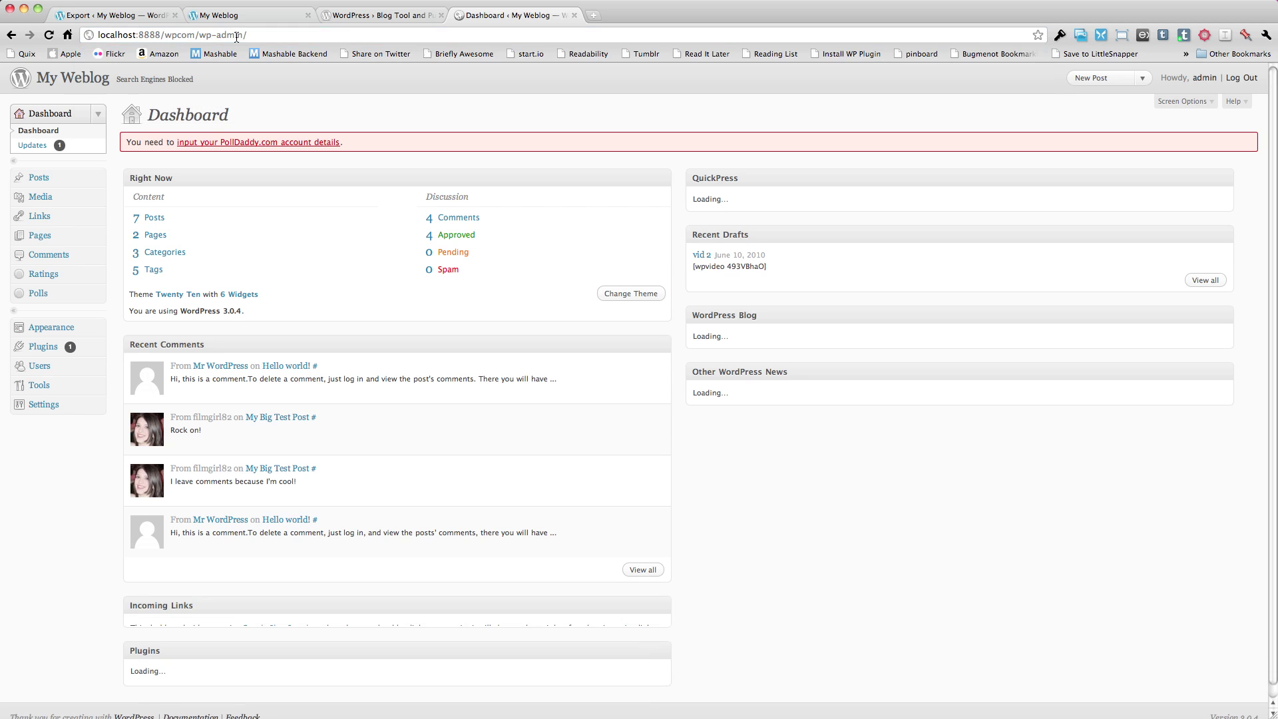
Search the theme installer for 'neutra' and install the Neutra theme.
{"action": "left_click", "coordinate": [56, 328]}
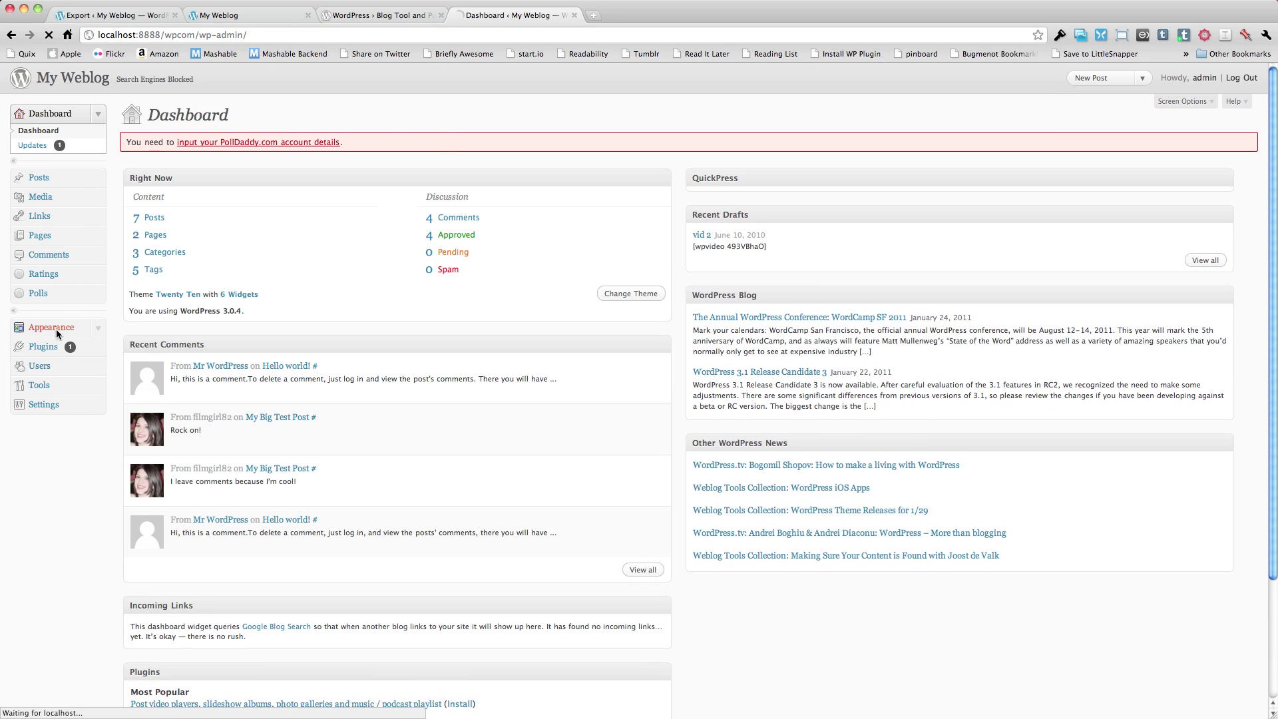
{"action": "left_click", "coordinate": [347, 112]}
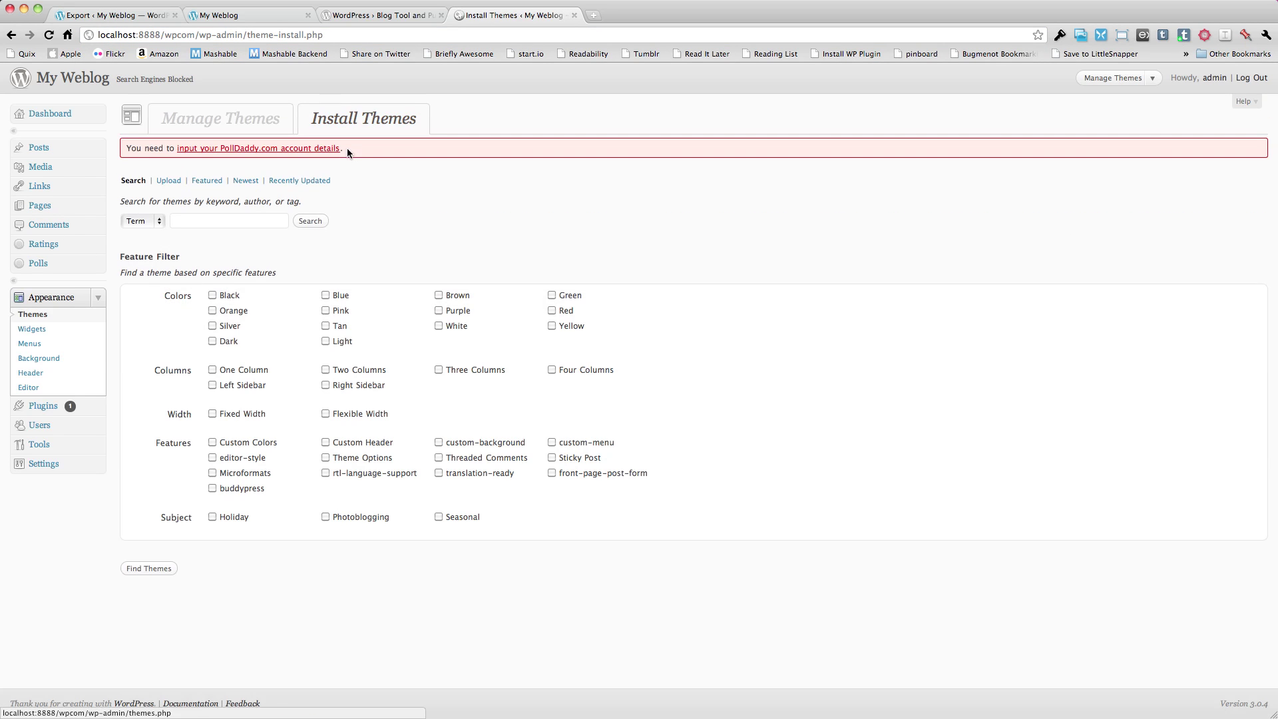
{"action": "left_click", "coordinate": [208, 215]}
{"action": "type", "text": "ne"}
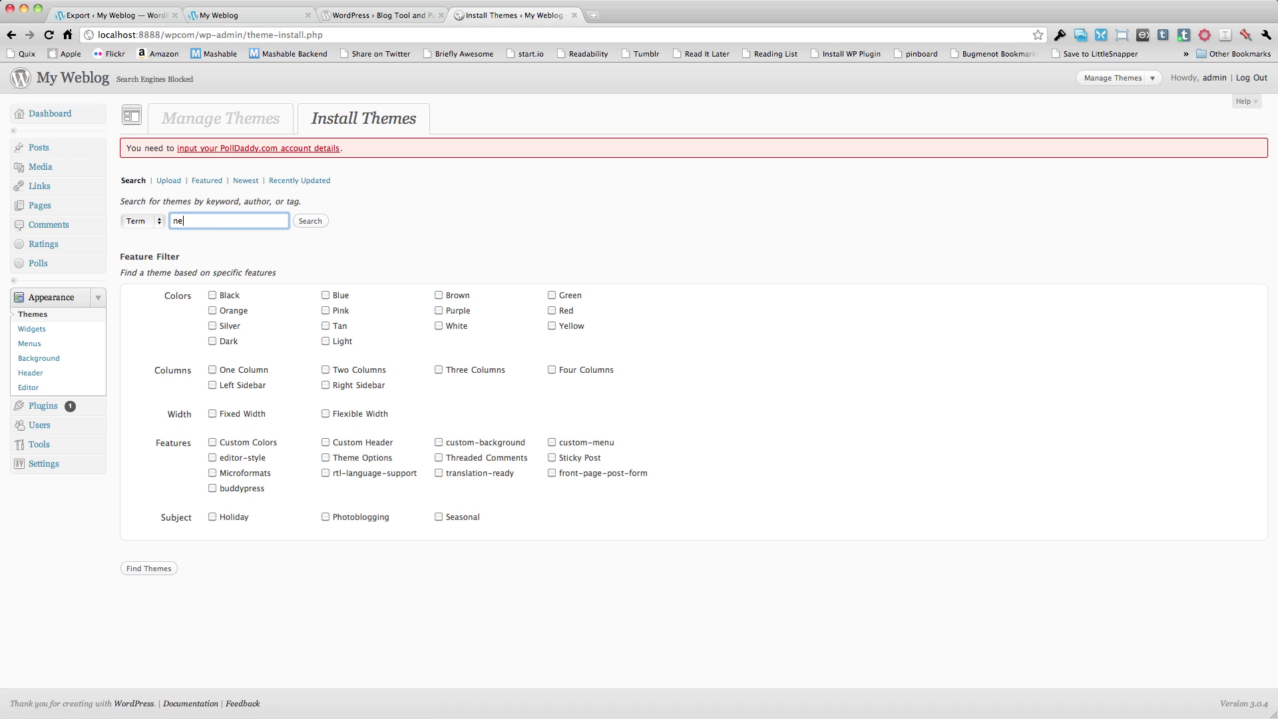
{"action": "type", "text": "utra"}
{"action": "key", "text": "Return"}
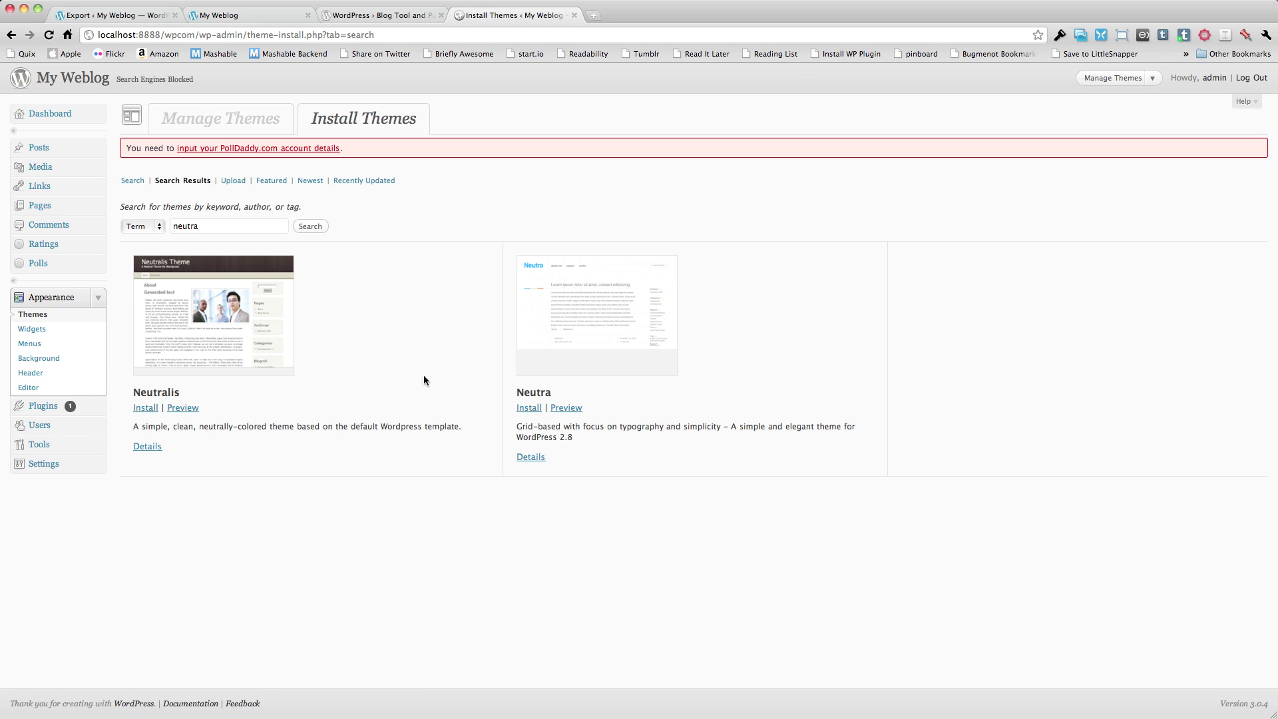
{"action": "left_click", "coordinate": [529, 407]}
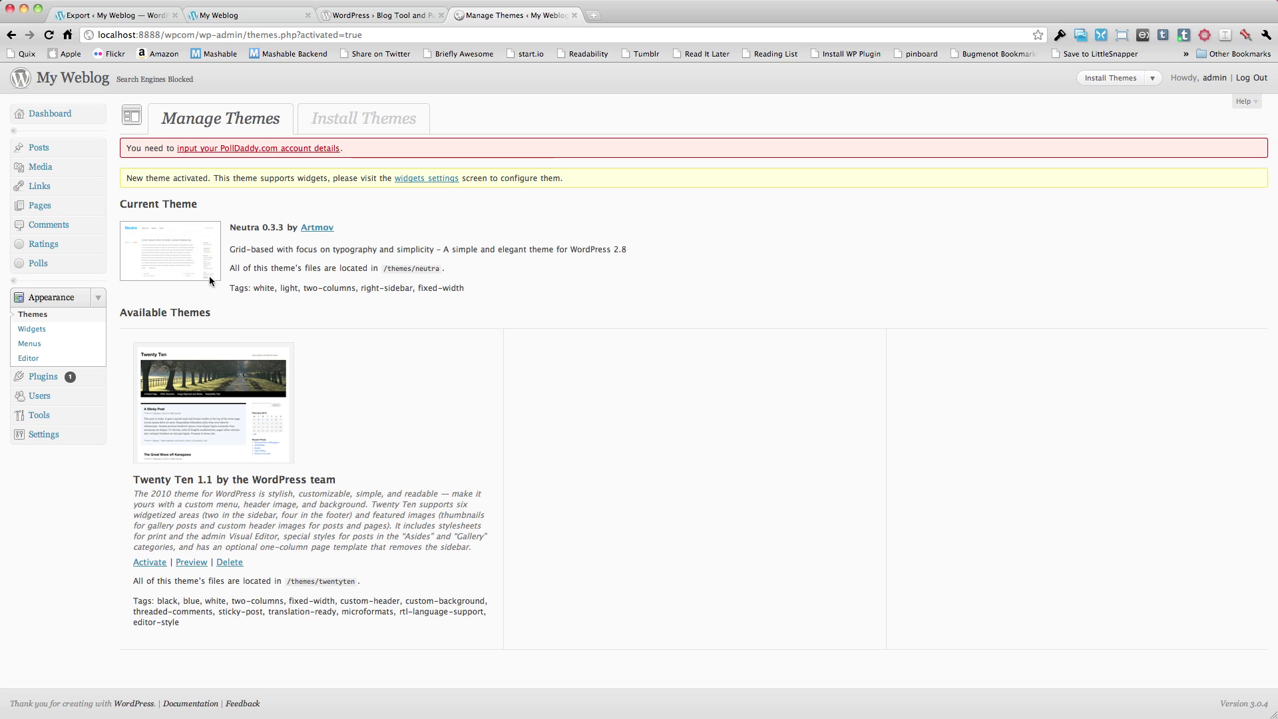
{"action": "left_click", "coordinate": [82, 75]}
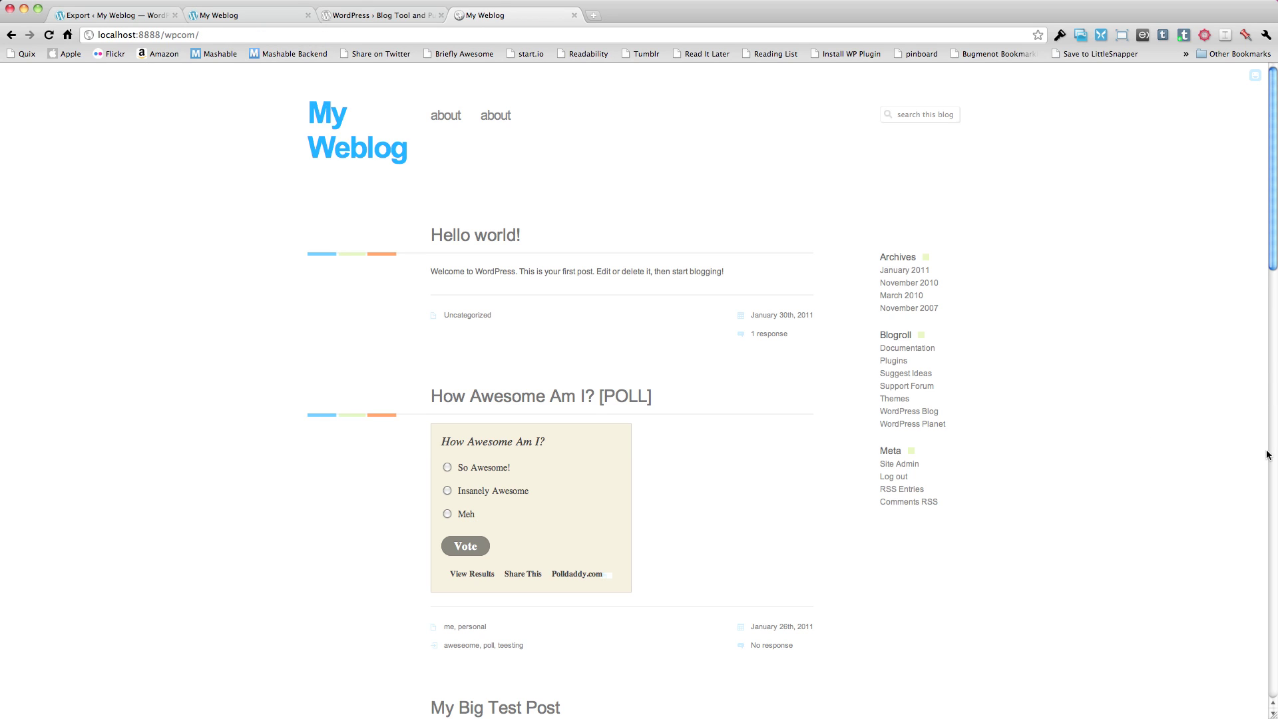
{"action": "scroll", "coordinate": [1008, 384], "scroll_direction": "down", "scroll_amount": 20}
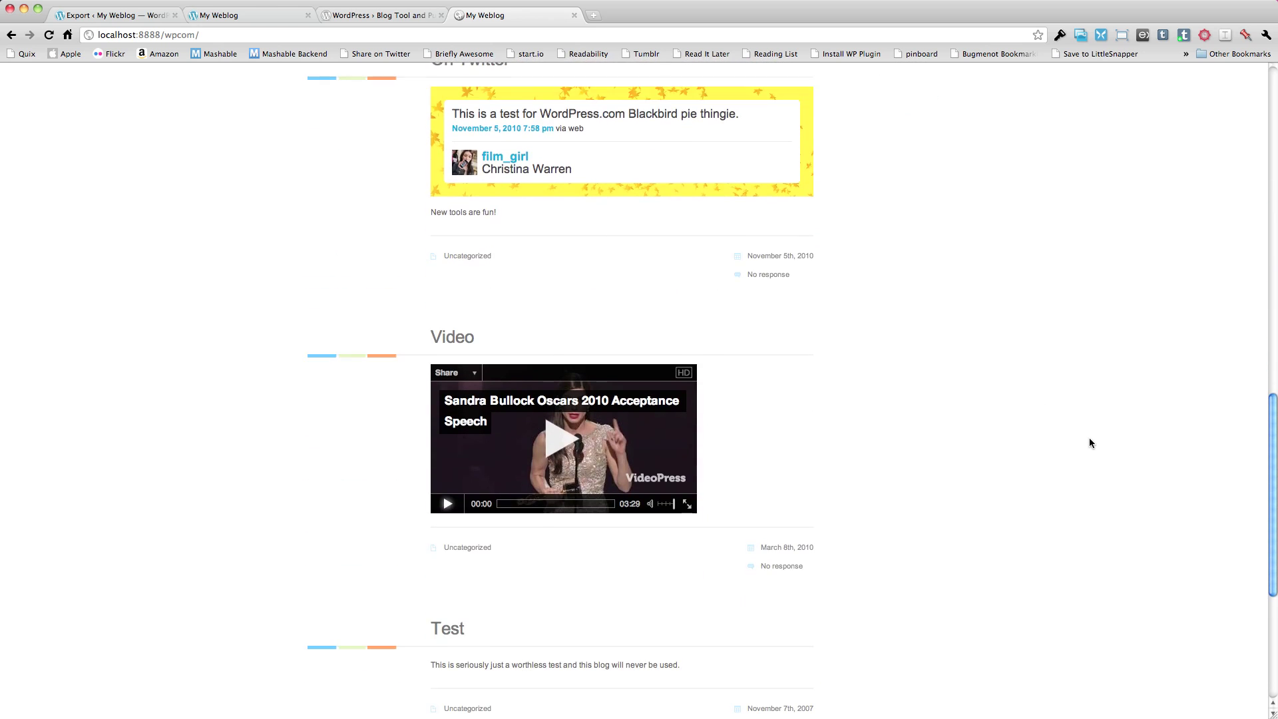
{"action": "scroll", "coordinate": [1088, 441], "scroll_direction": "up", "scroll_amount": 20}
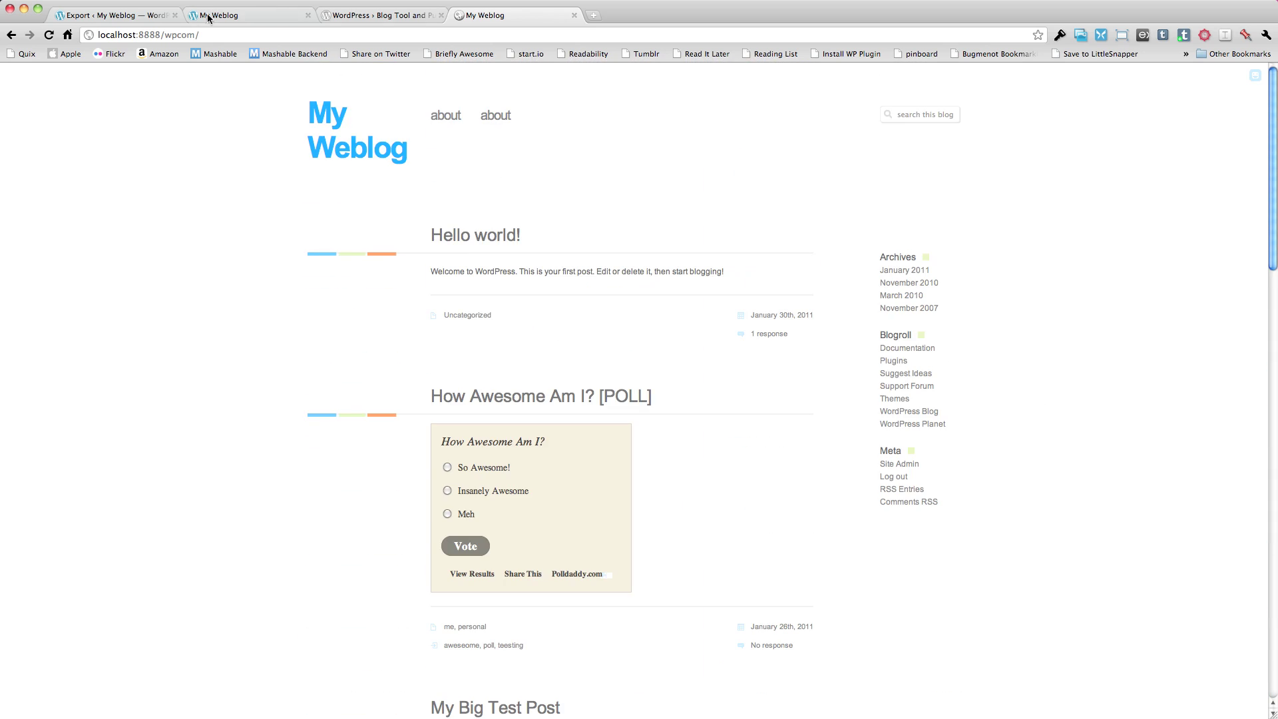
{"action": "left_click", "coordinate": [206, 13]}
{"action": "scroll", "coordinate": [741, 362], "scroll_direction": "up", "scroll_amount": 10}
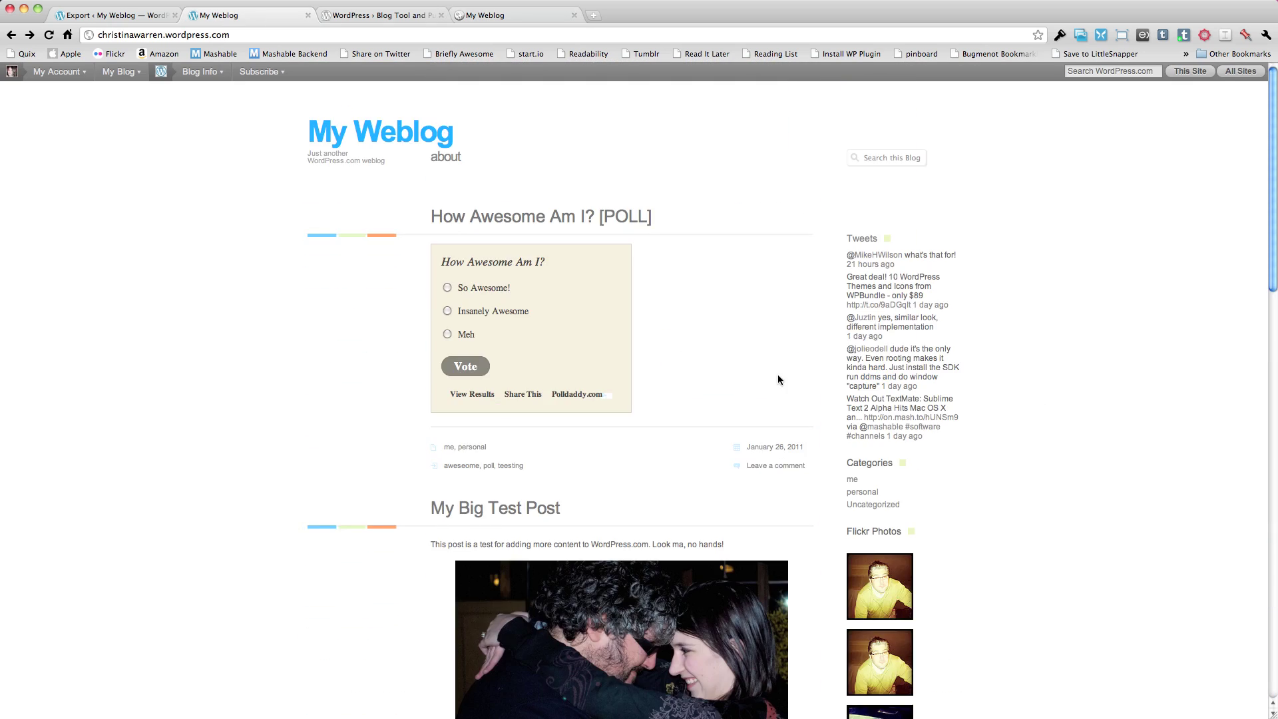
{"action": "left_click", "coordinate": [521, 15]}
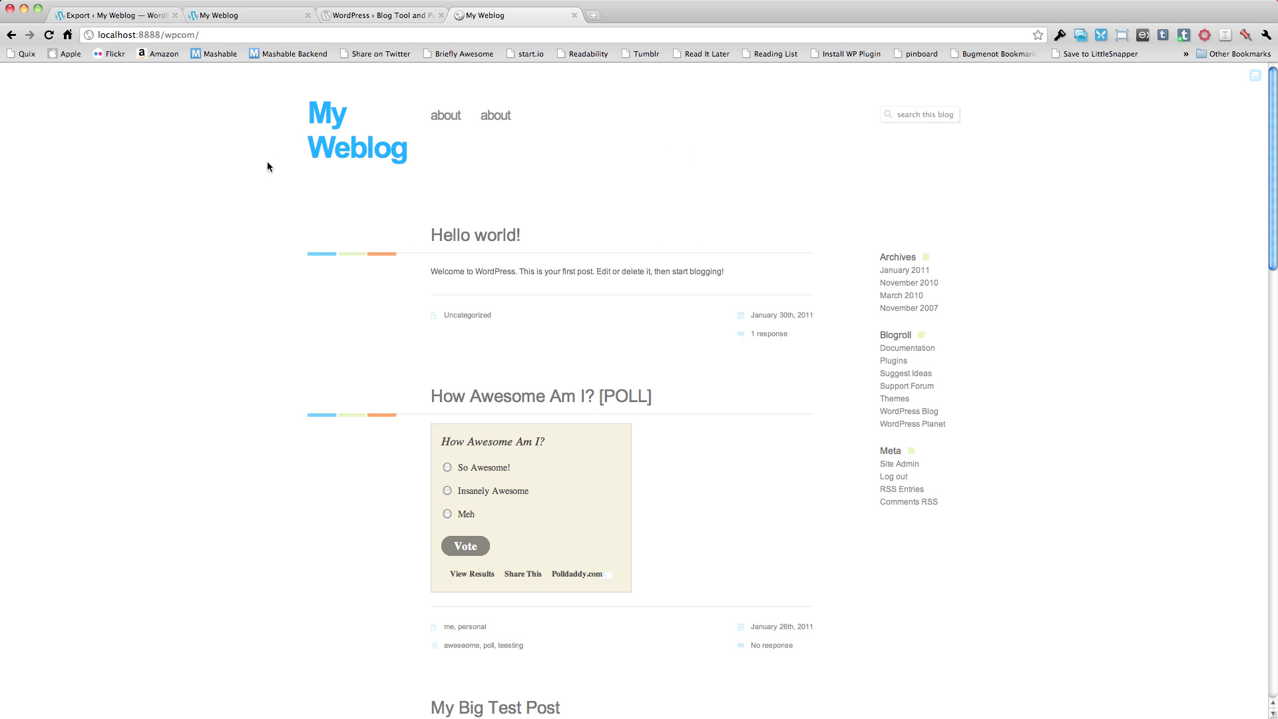
Load the wp-admin dashboard and go to the Appearance widgets page.
{"action": "key", "text": "super+l"}
{"action": "key", "text": "Right"}
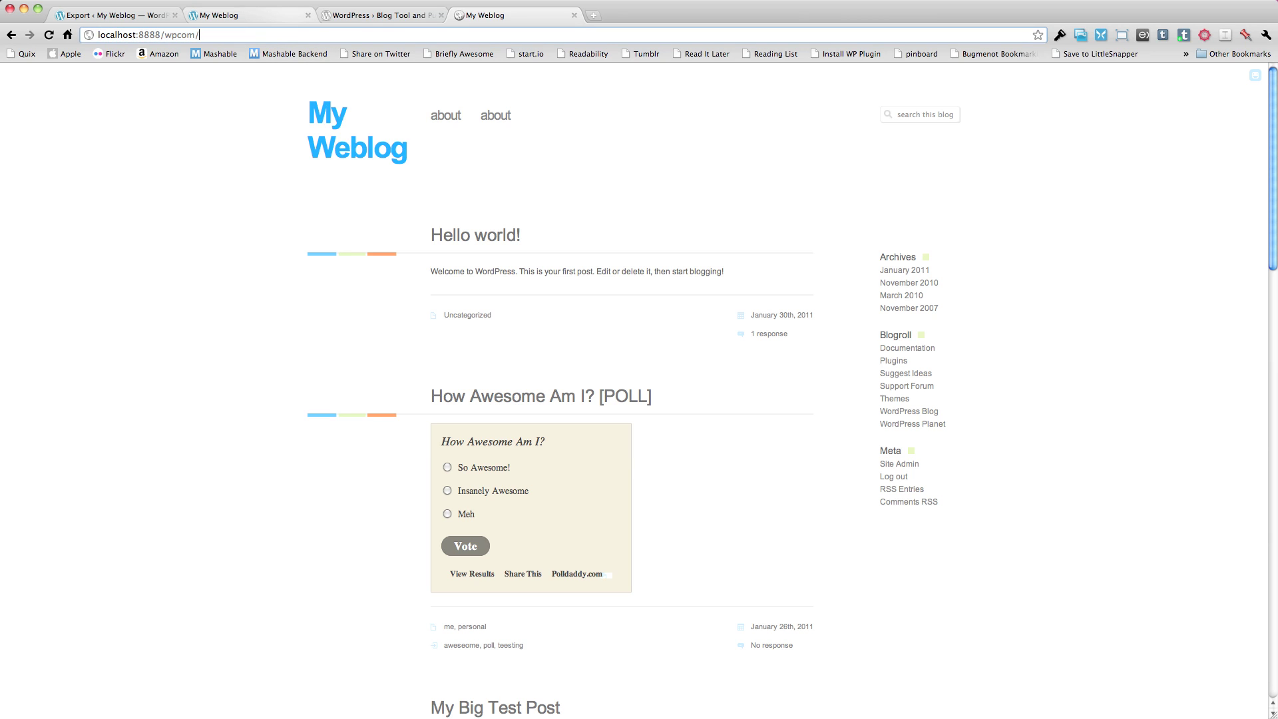
{"action": "type", "text": "w["}
{"action": "key", "text": "BackSpace"}
{"action": "type", "text": "p-admin"}
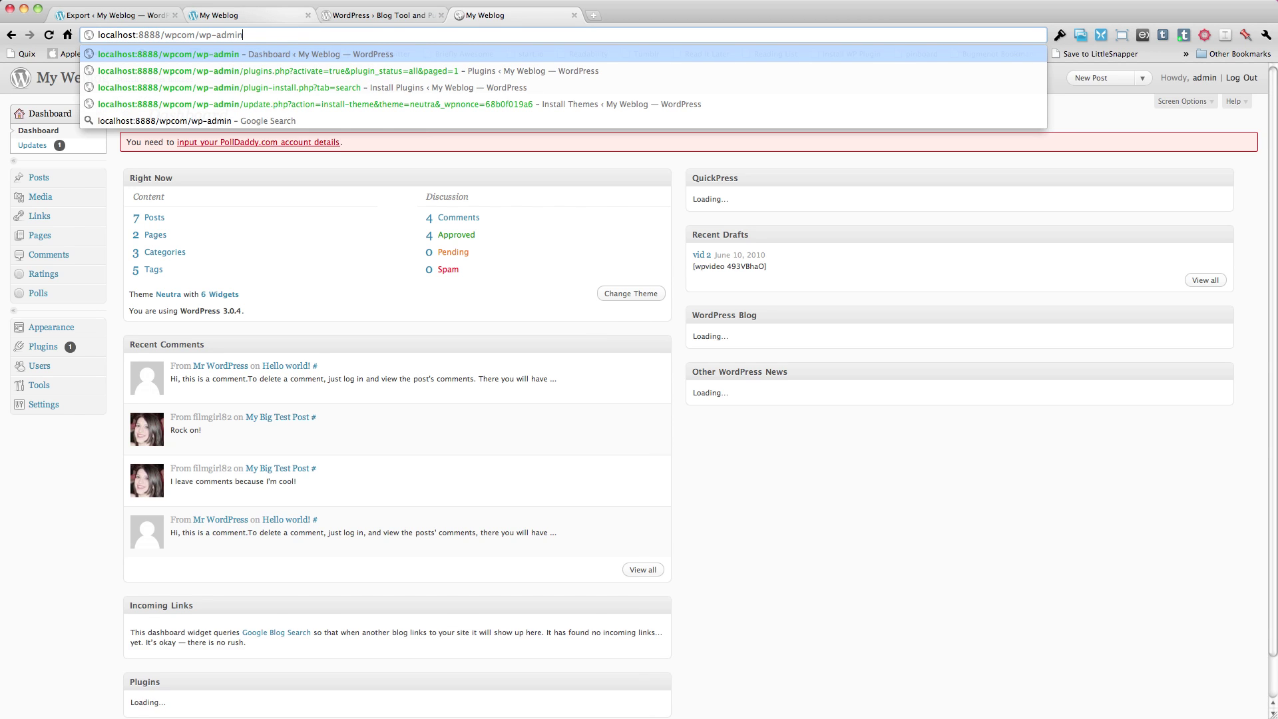
{"action": "key", "text": "Return"}
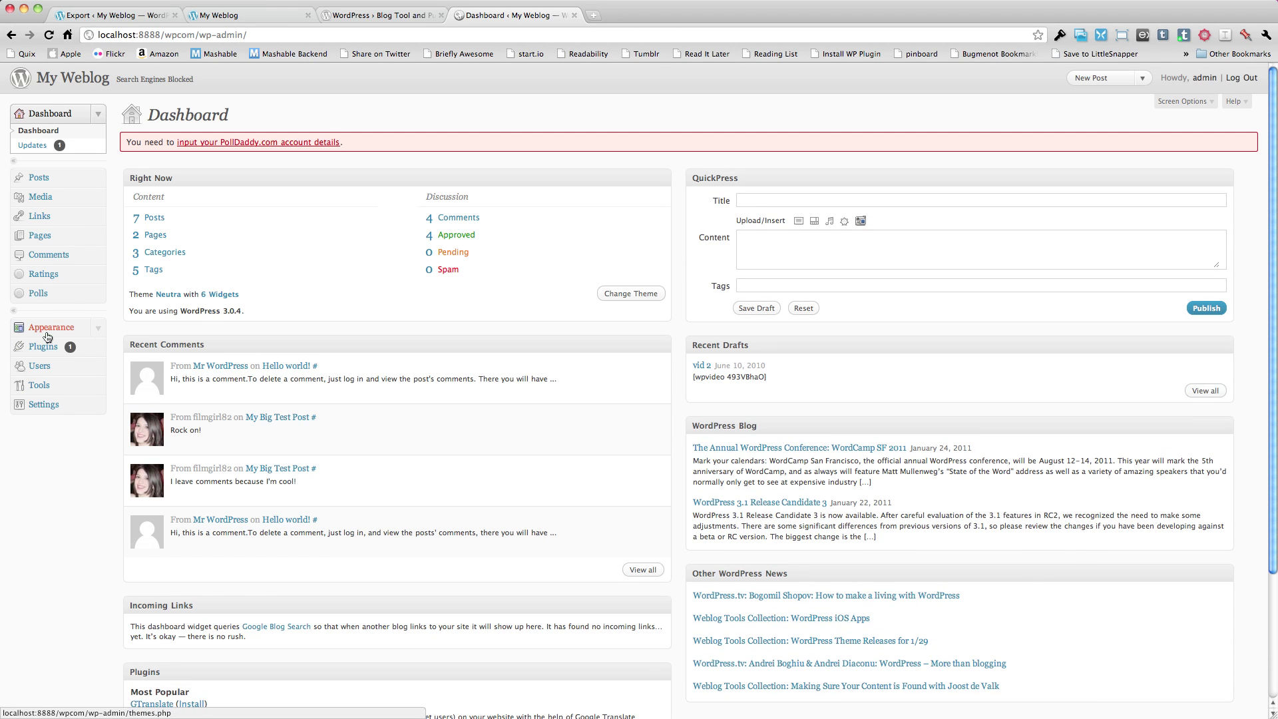
{"action": "left_click", "coordinate": [47, 335]}
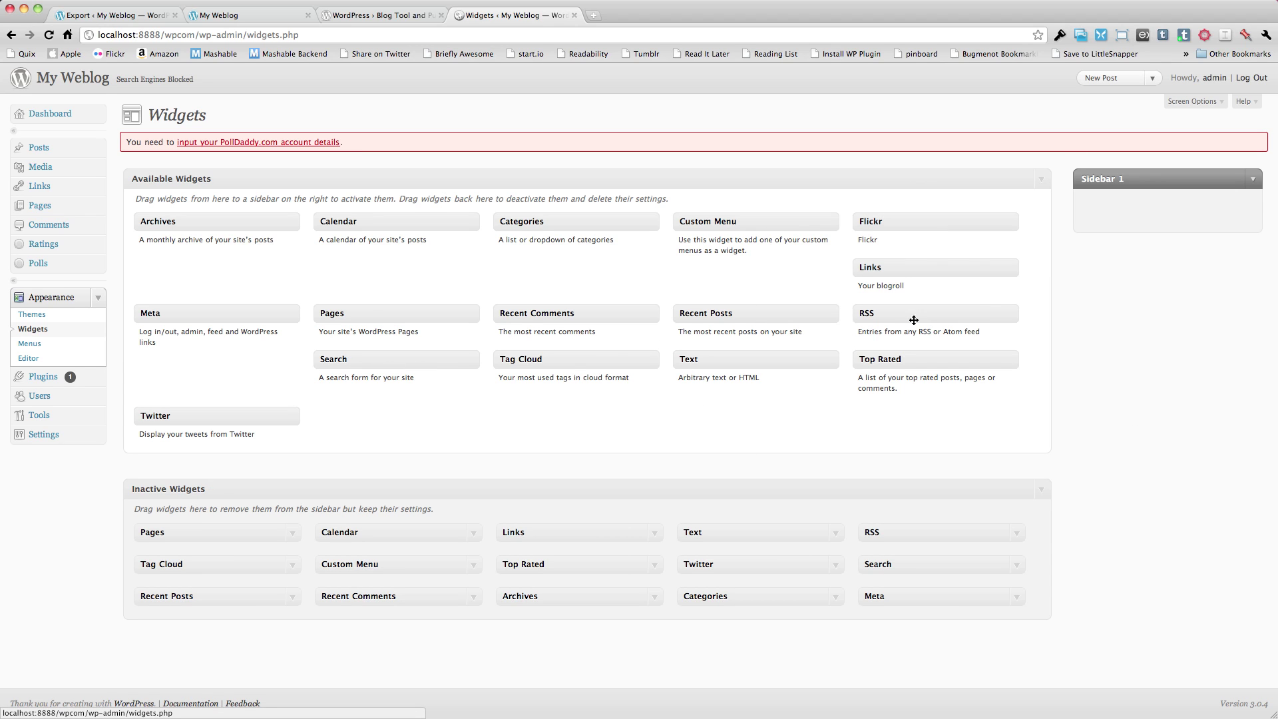
Add the Categories widget to Sidebar 1 and compare with the original blog's sidebar.
{"action": "left_click_drag", "start_coordinate": [536, 223], "coordinate": [1104, 213]}
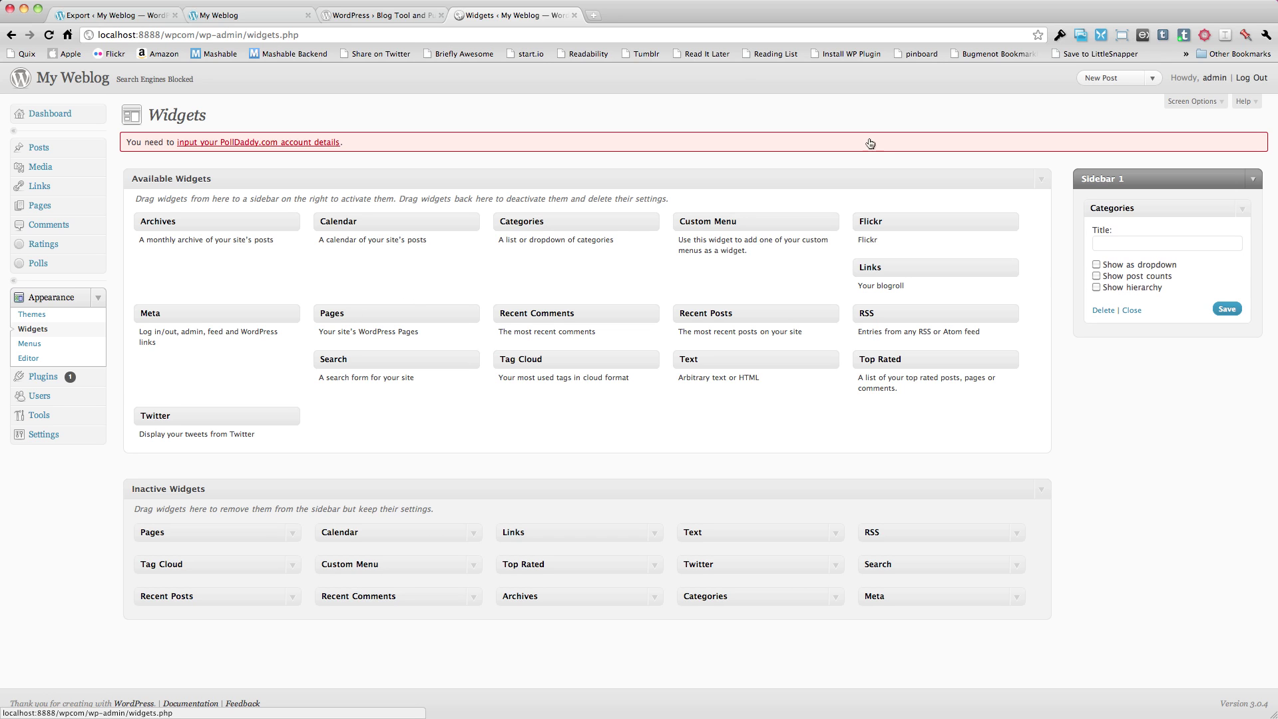
{"action": "left_click", "coordinate": [373, 15]}
{"action": "left_click", "coordinate": [262, 15]}
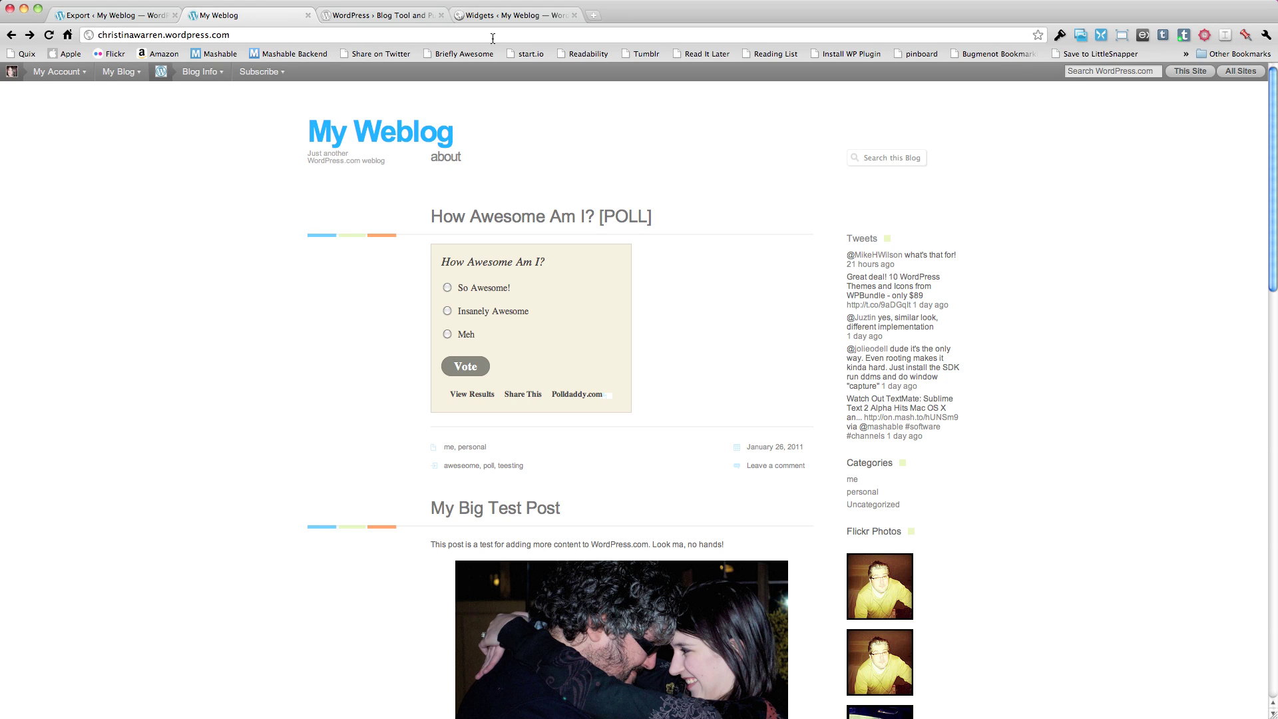
{"action": "left_click", "coordinate": [525, 19]}
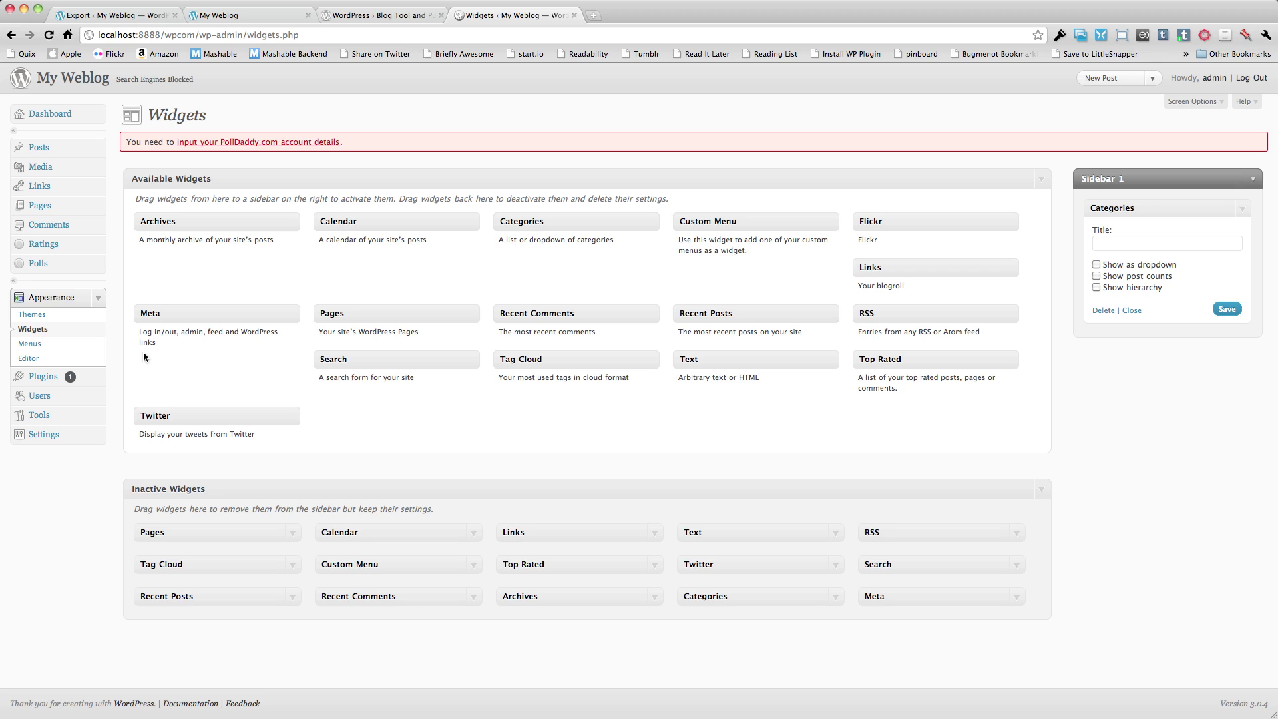
Add a Twitter widget titled 'Tweets' with the blog's Twitter username to Sidebar 1.
{"action": "left_click_drag", "start_coordinate": [173, 411], "coordinate": [1108, 230]}
{"action": "left_click", "coordinate": [1127, 244]}
{"action": "type", "text": "T"}
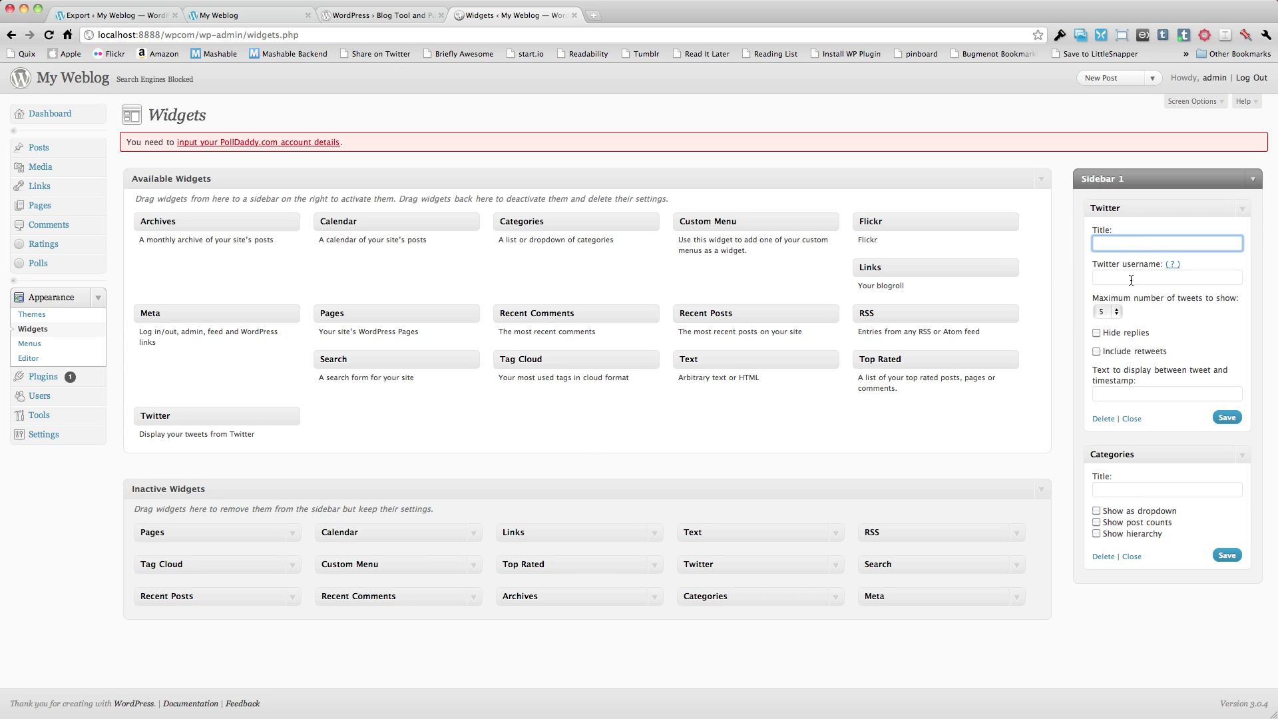
{"action": "type", "text": "weets"}
{"action": "key", "text": "Tab"}
{"action": "left_click", "coordinate": [1134, 278]}
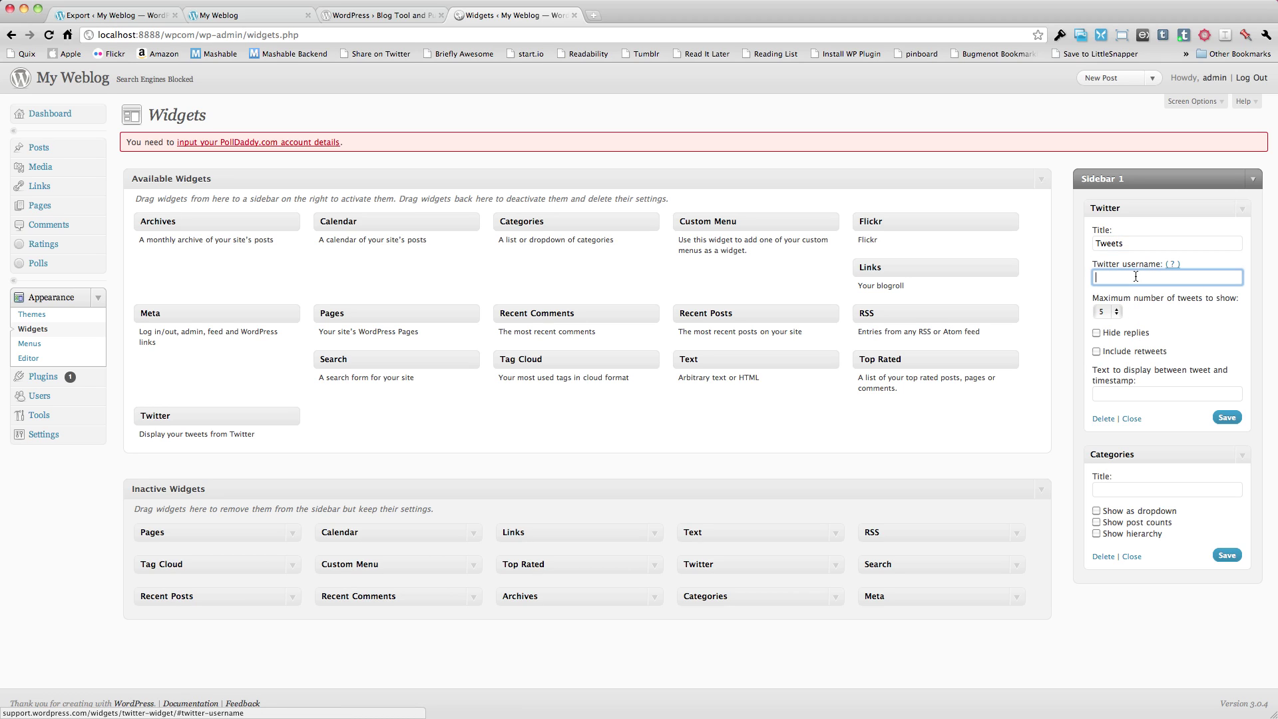
{"action": "type", "text": "film_girl"}
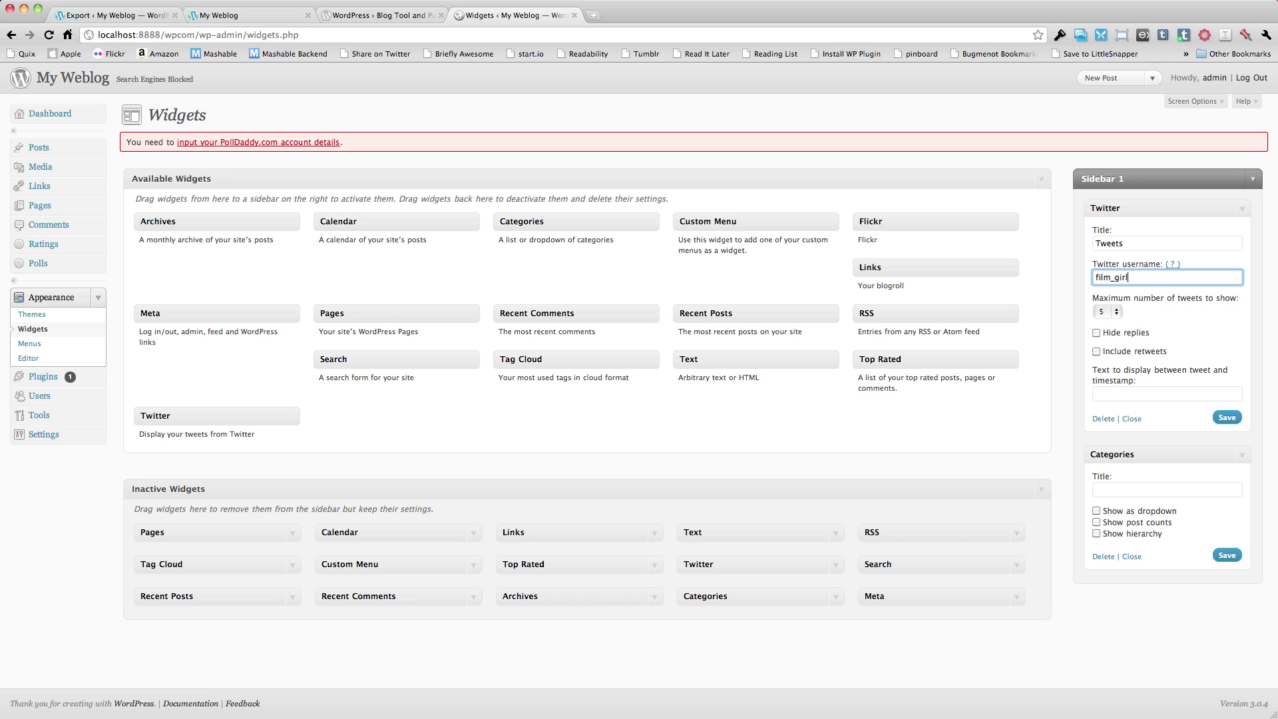
{"action": "left_click", "coordinate": [1226, 417]}
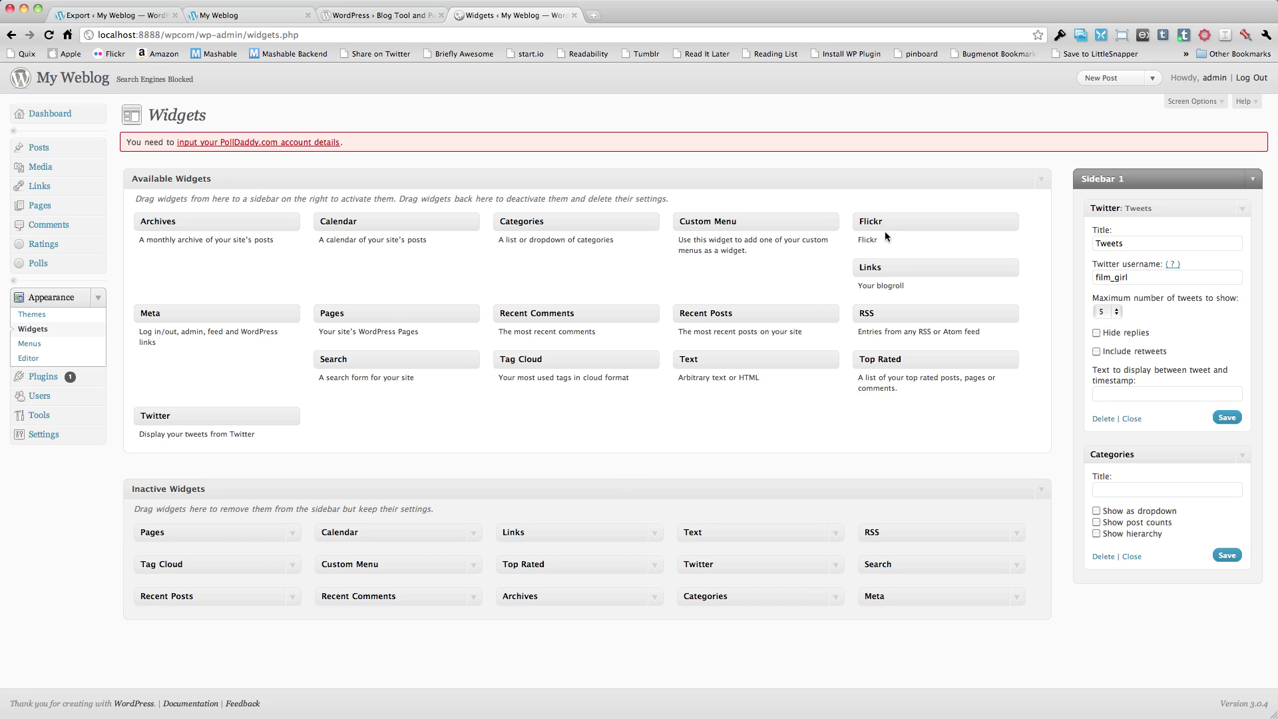
Add a Flickr widget showing 6 photos to Sidebar 1, then view the blog.
{"action": "left_click_drag", "start_coordinate": [870, 221], "coordinate": [1098, 593]}
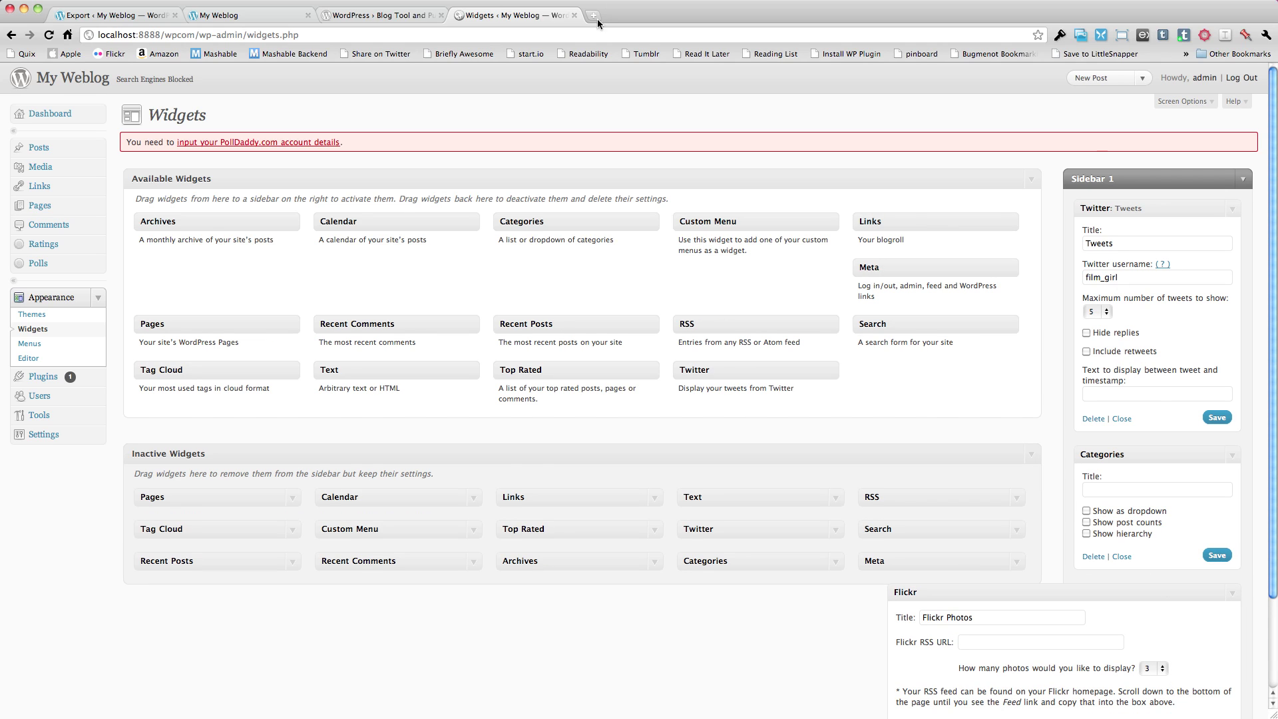
{"action": "left_click", "coordinate": [1151, 559]}
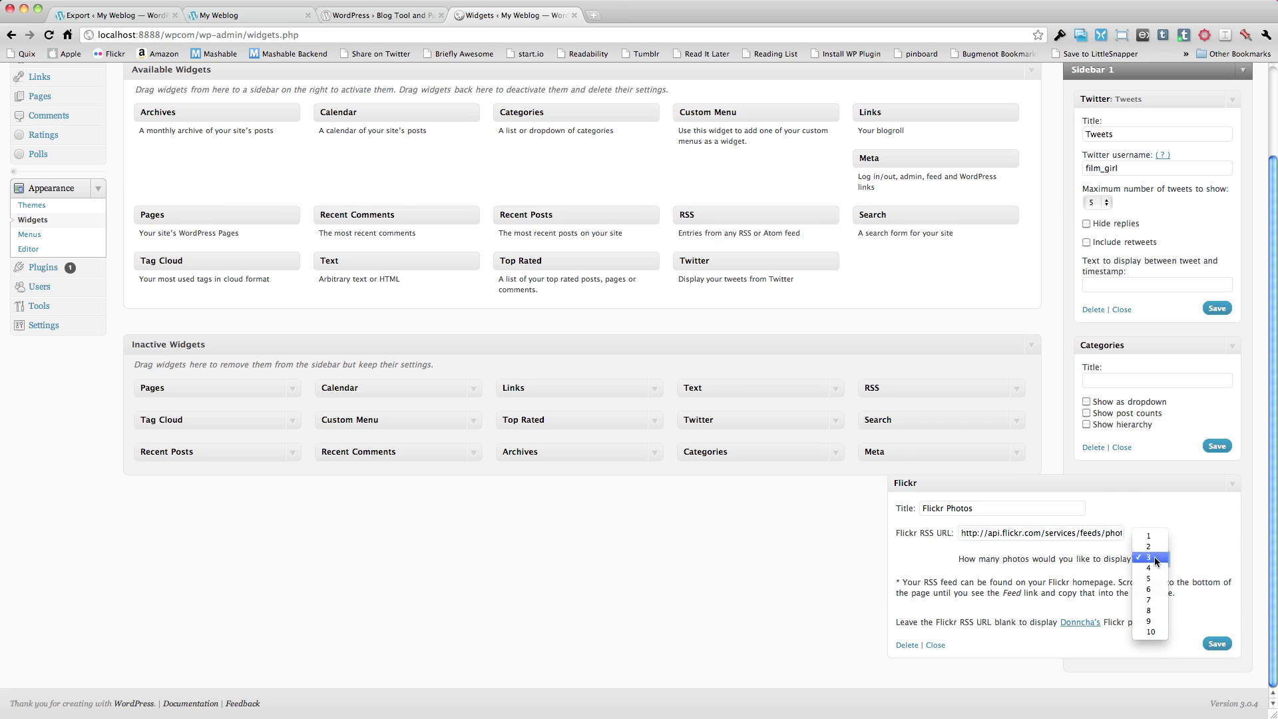
{"action": "left_click", "coordinate": [1142, 592]}
{"action": "left_click", "coordinate": [1209, 642]}
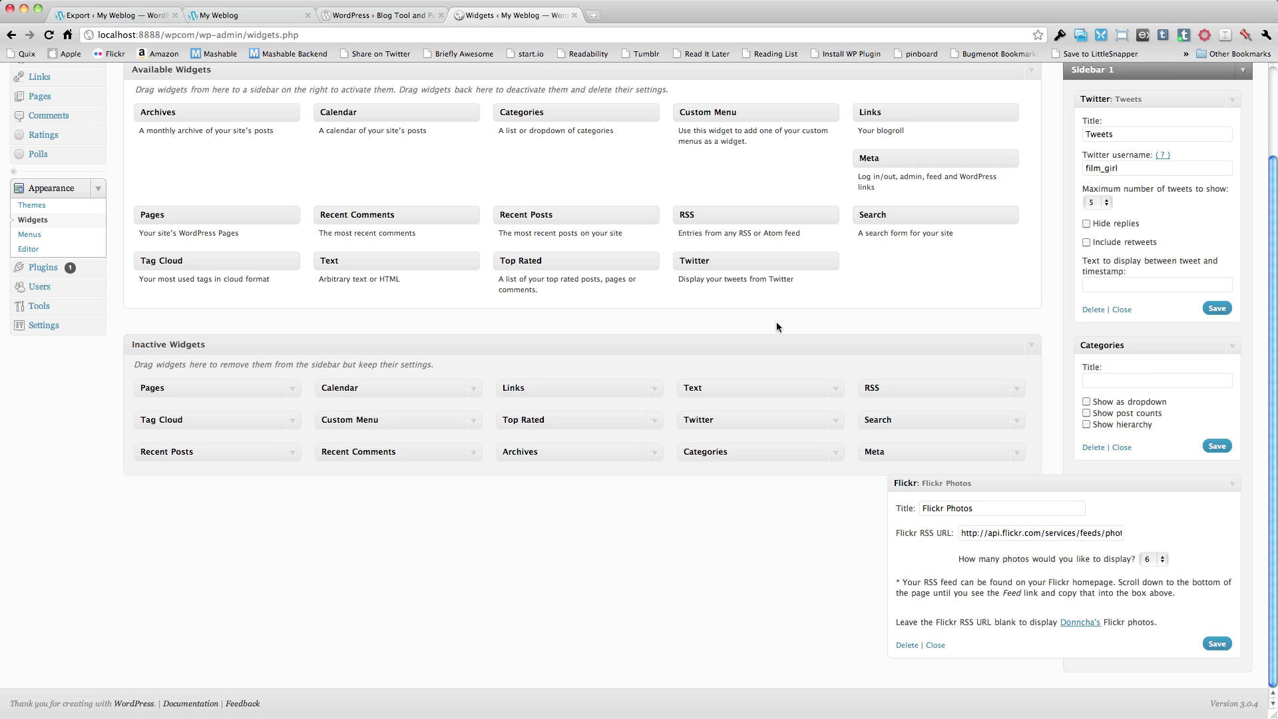
{"action": "left_click", "coordinate": [67, 34]}
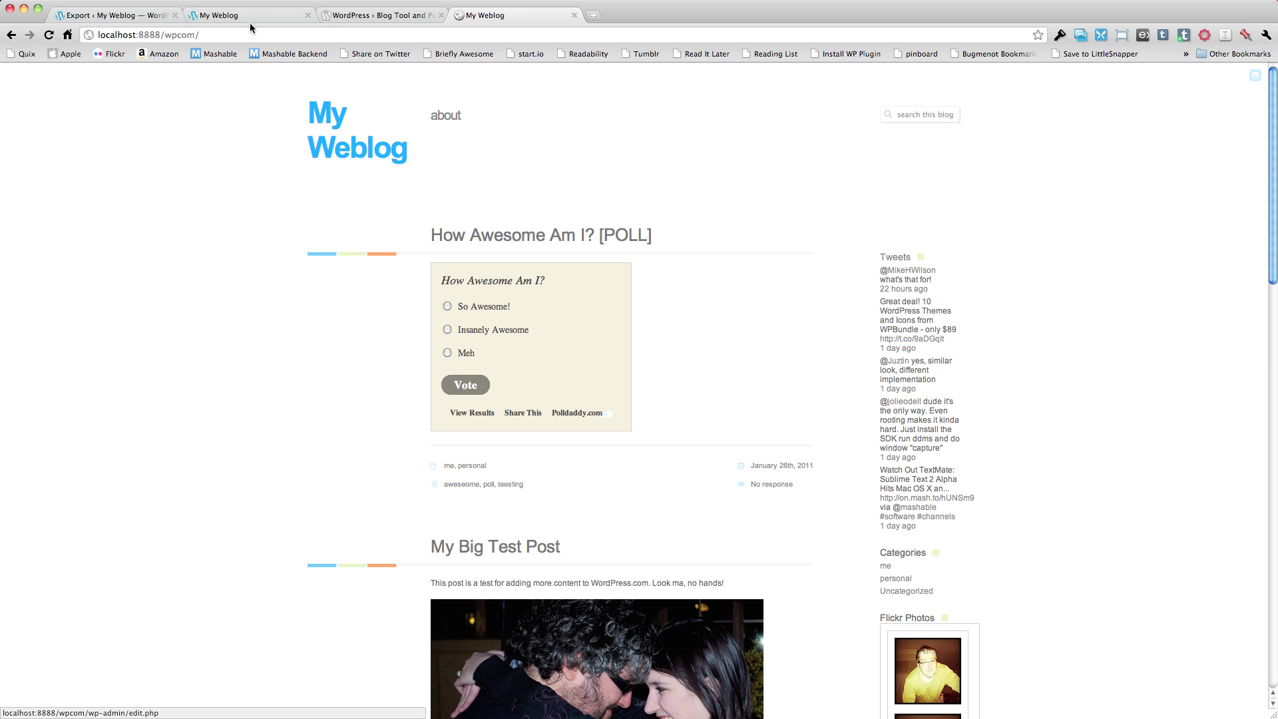
{"action": "left_click", "coordinate": [222, 14]}
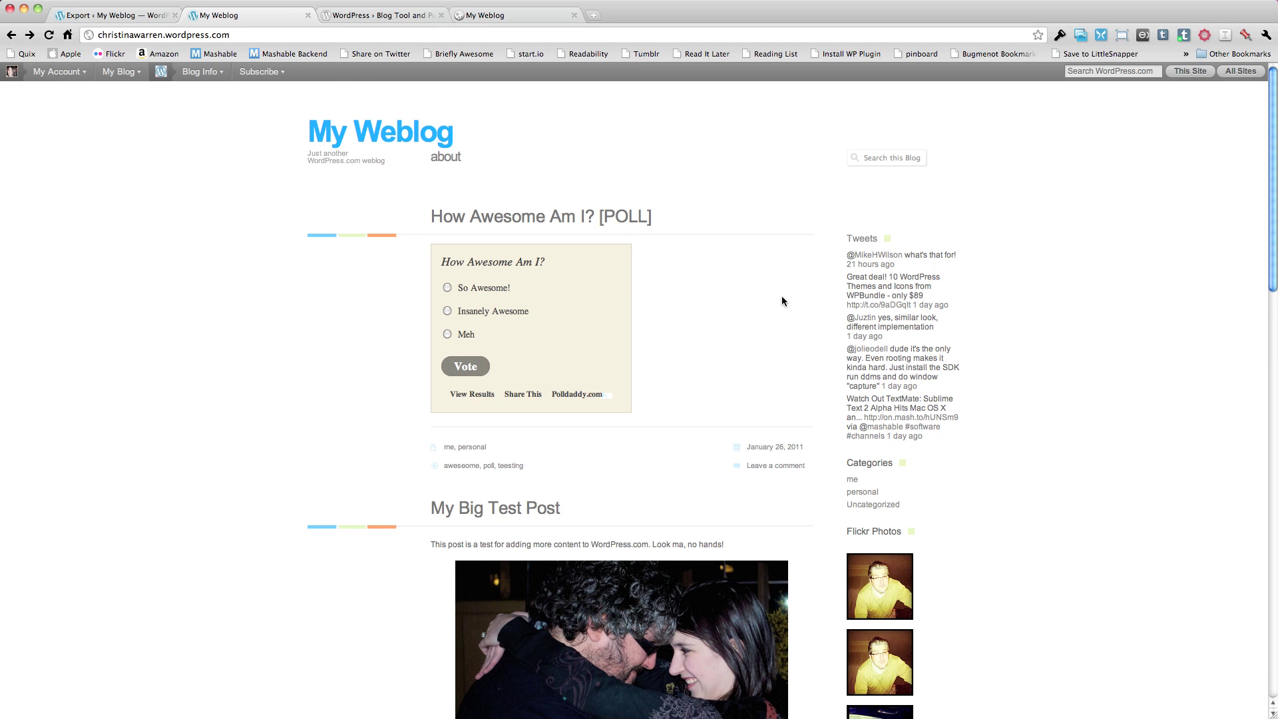
{"action": "scroll", "coordinate": [824, 310], "scroll_direction": "down", "scroll_amount": 20}
{"action": "scroll", "coordinate": [824, 310], "scroll_direction": "up", "scroll_amount": 5}
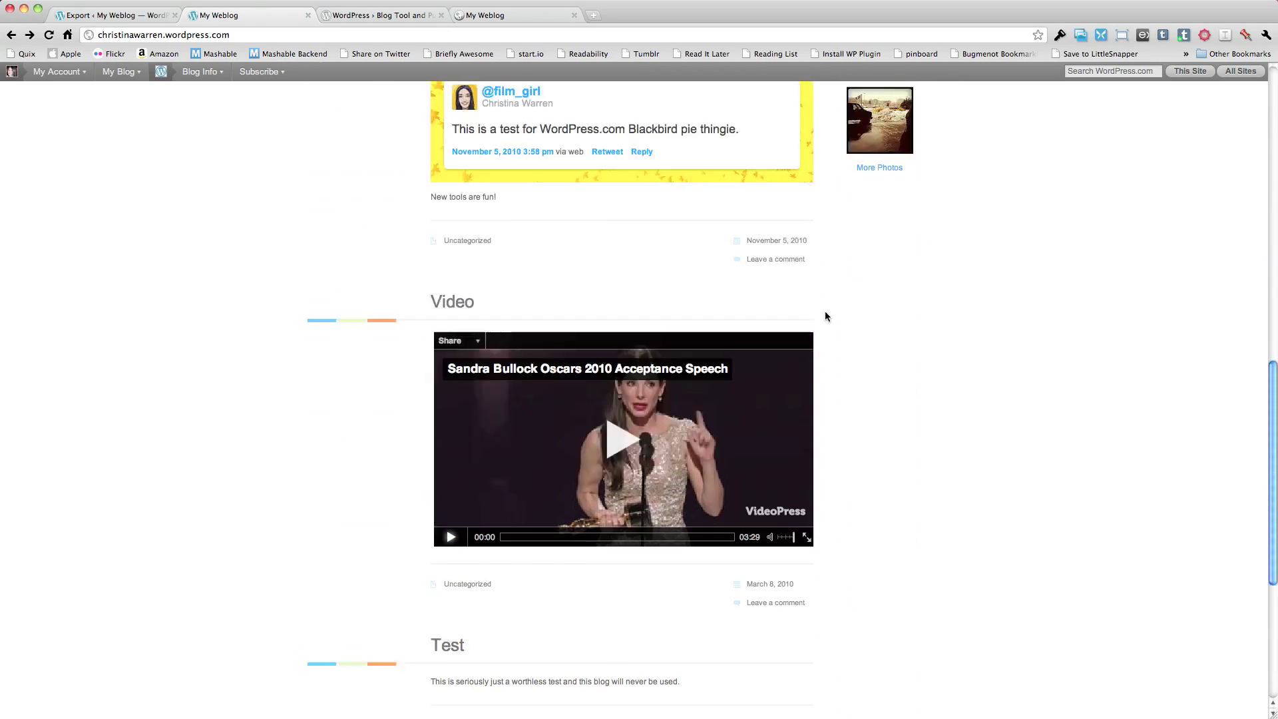
{"action": "scroll", "coordinate": [824, 310], "scroll_direction": "up", "scroll_amount": 15}
{"action": "left_click", "coordinate": [518, 16]}
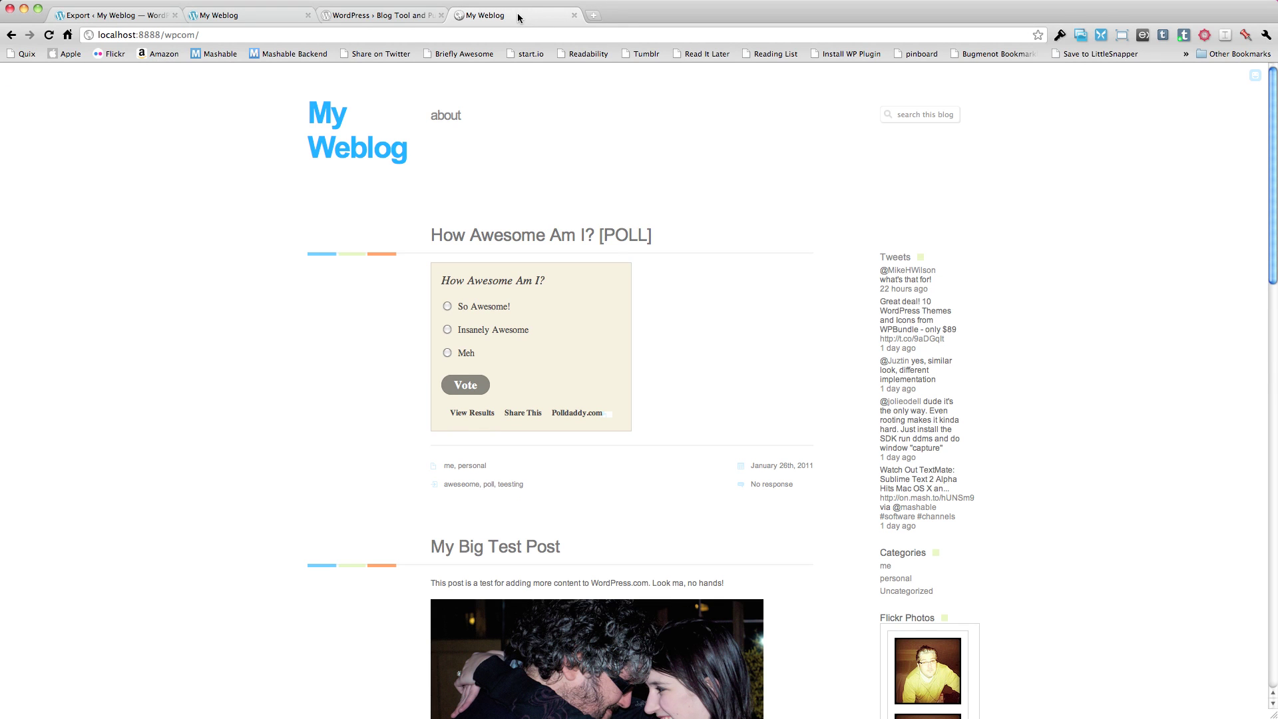
{"action": "scroll", "coordinate": [1057, 395], "scroll_direction": "down", "scroll_amount": 12}
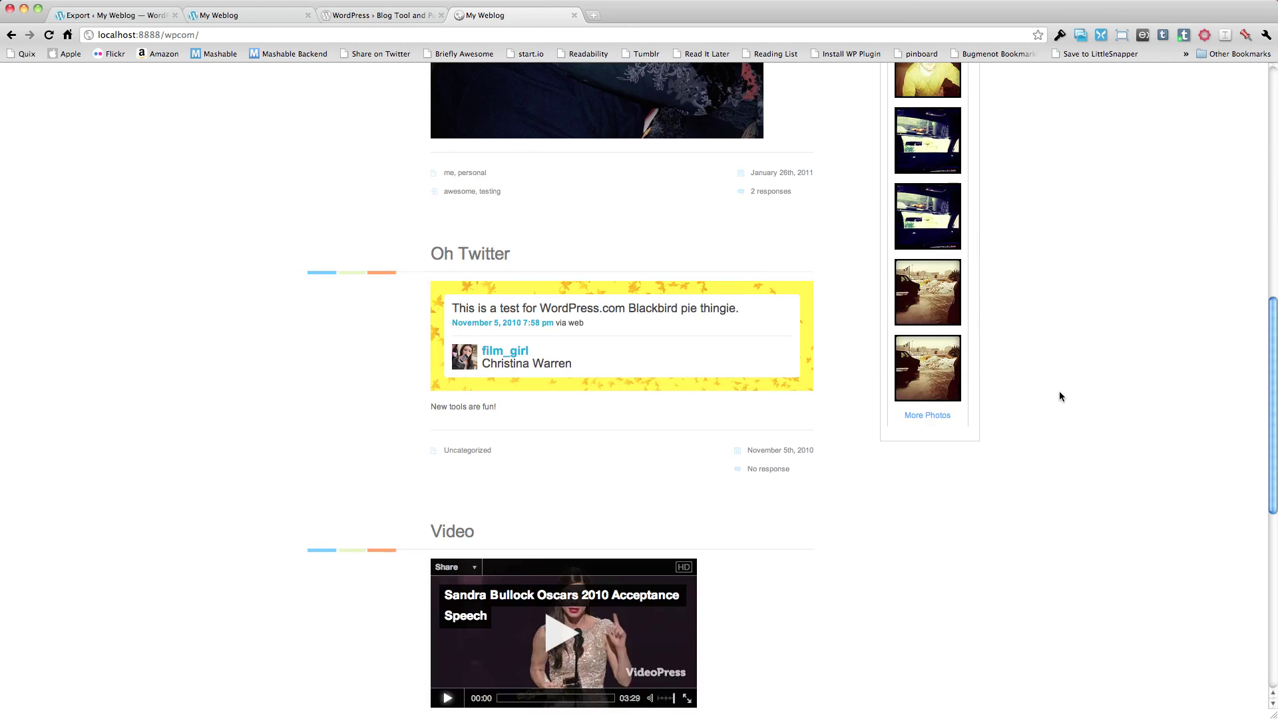
{"action": "scroll", "coordinate": [1059, 396], "scroll_direction": "up", "scroll_amount": 12}
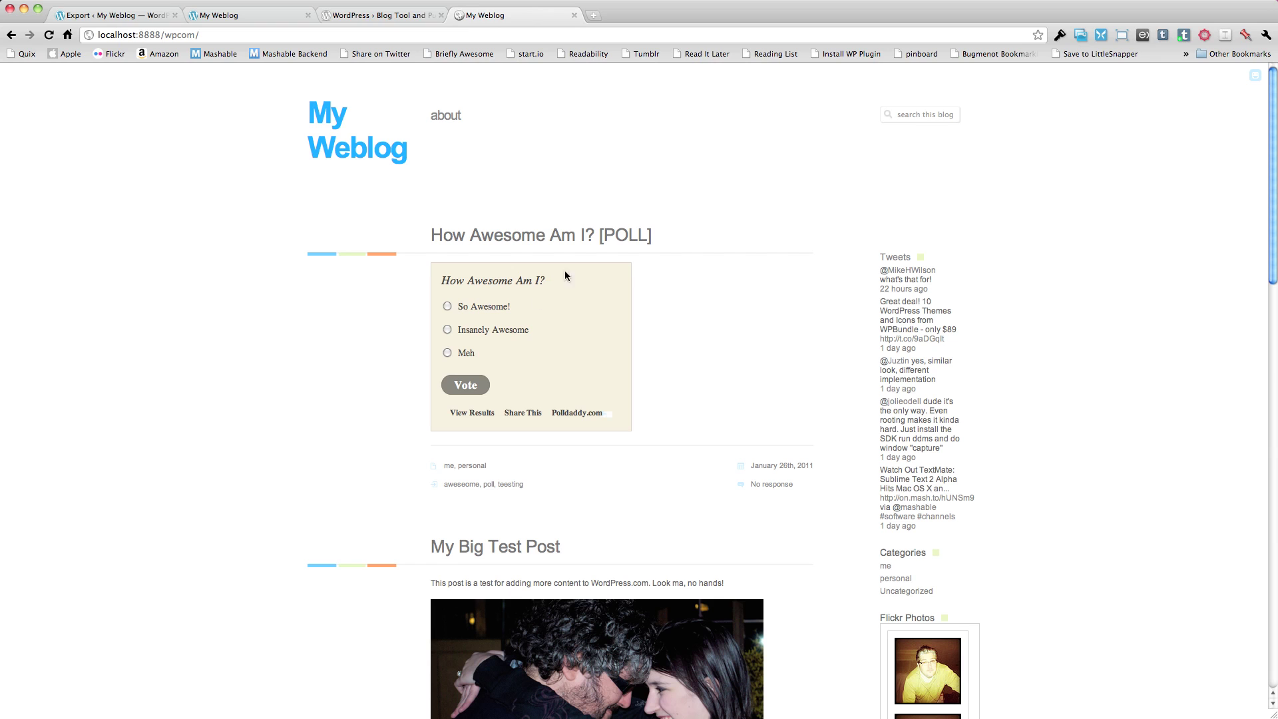
{"action": "scroll", "coordinate": [576, 363], "scroll_direction": "down", "scroll_amount": 6}
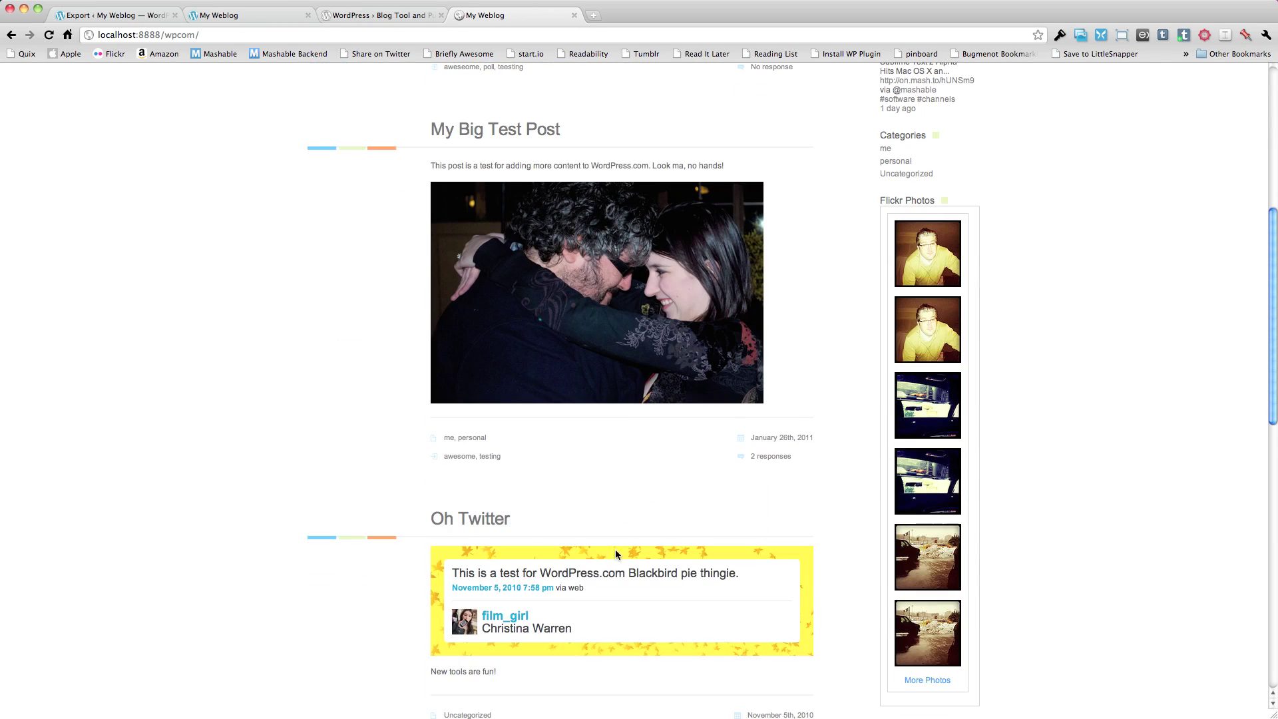
{"action": "scroll", "coordinate": [584, 597], "scroll_direction": "down", "scroll_amount": 4}
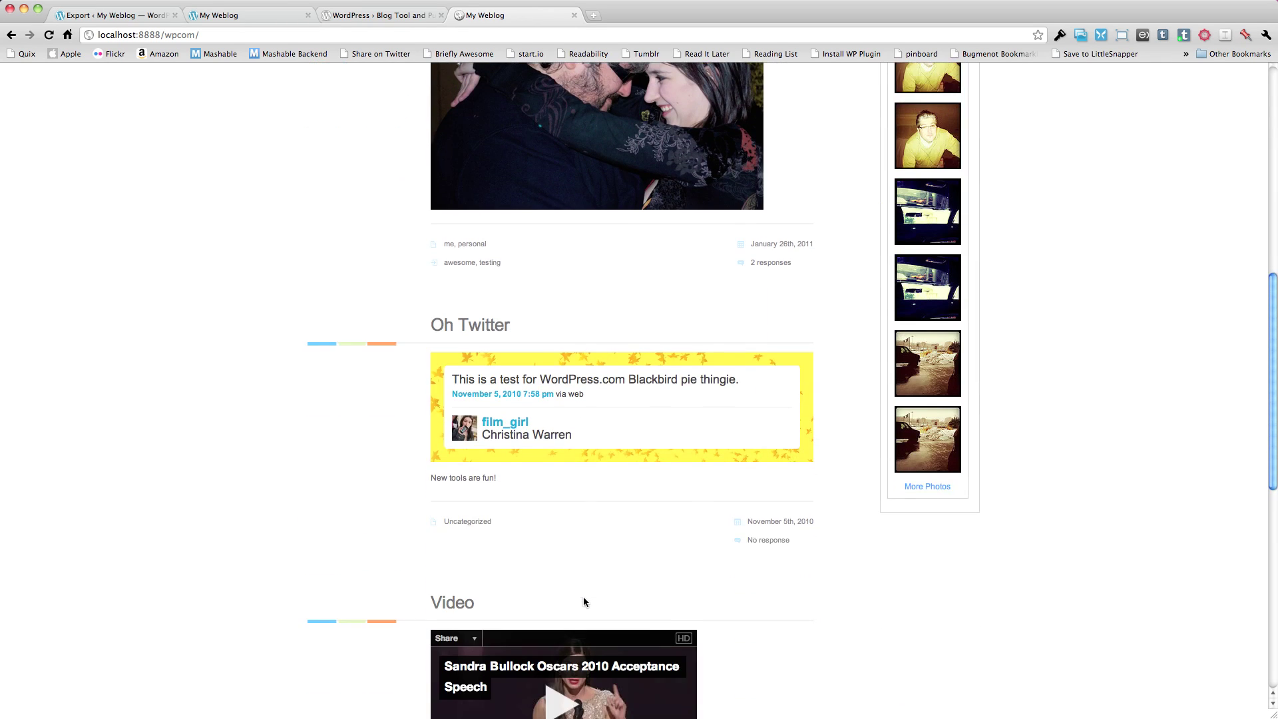
{"action": "scroll", "coordinate": [1030, 444], "scroll_direction": "up", "scroll_amount": 10}
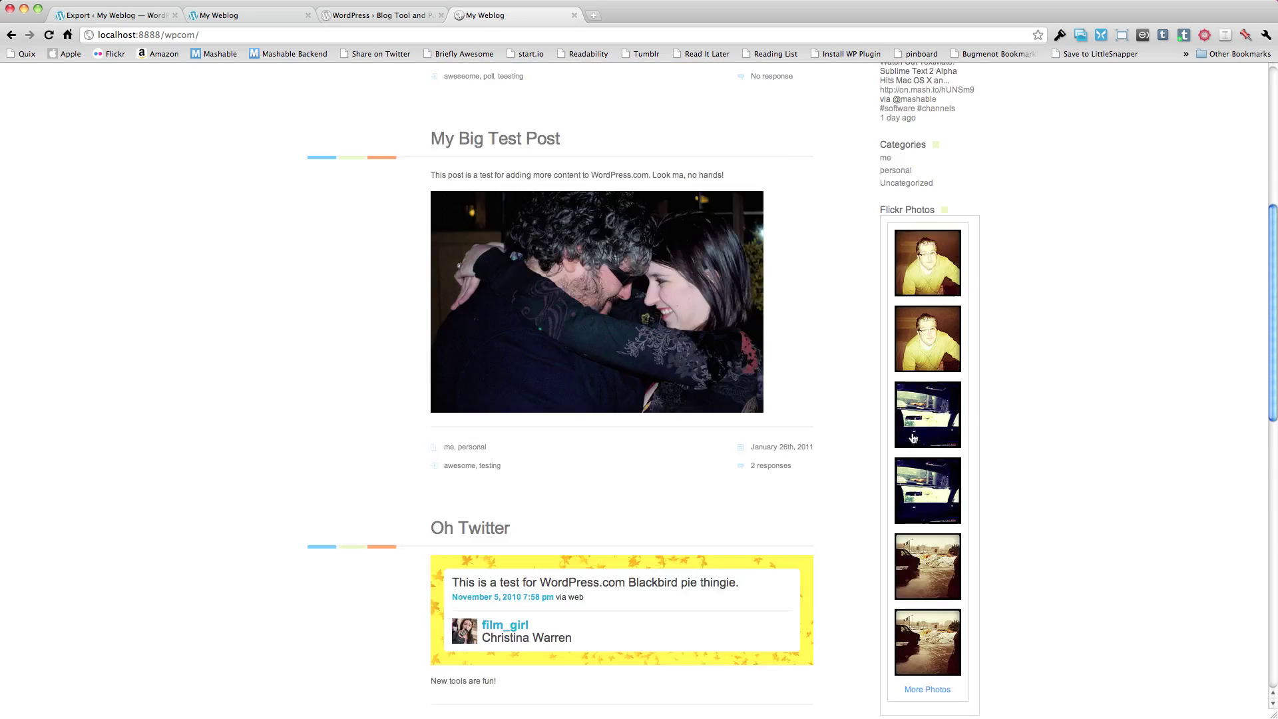